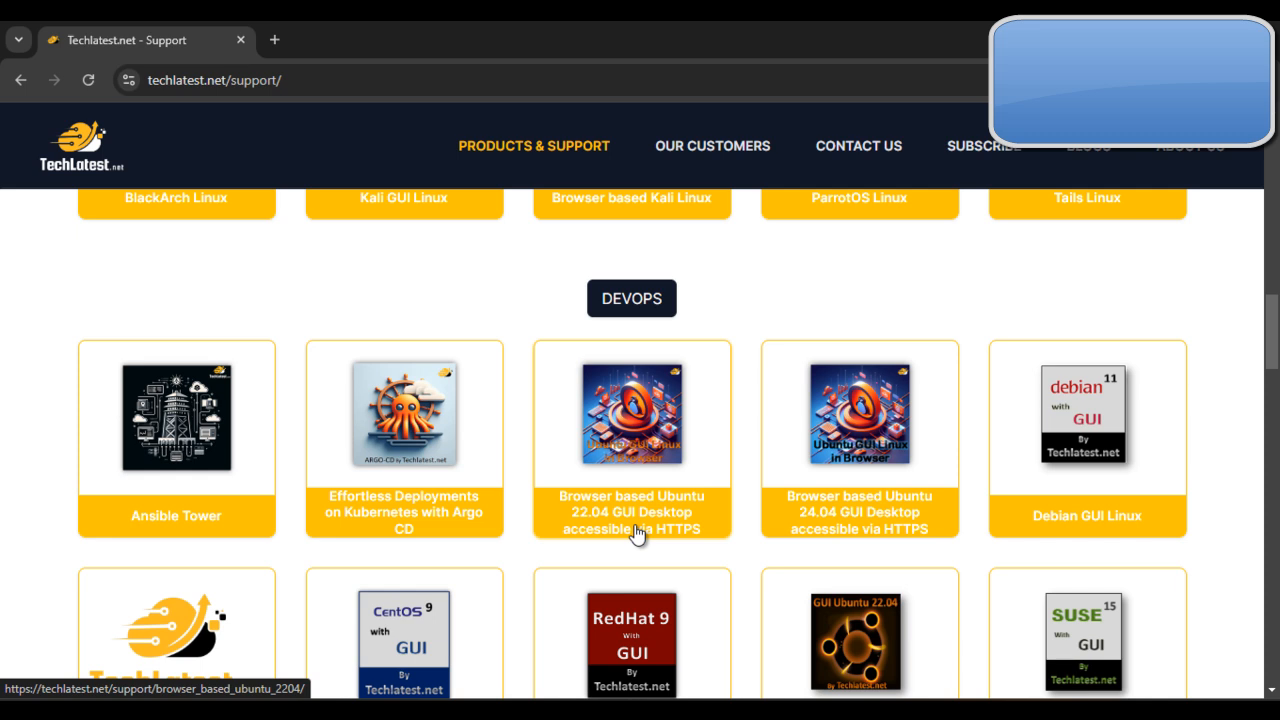
Step: Open the Azure Deployment Guide for the browser-based Ubuntu 22.04 GUI Desktop product
{"action": "left_click", "coordinate": [636, 533]}
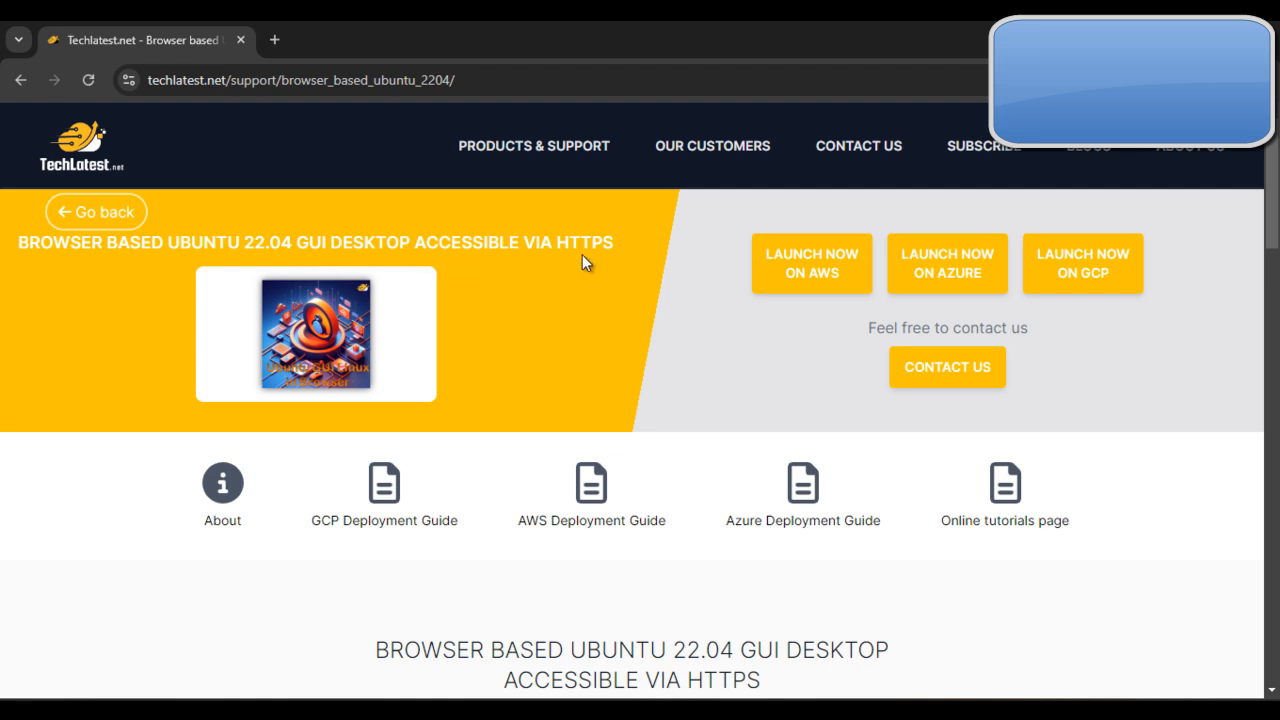
{"action": "left_click", "coordinate": [815, 493]}
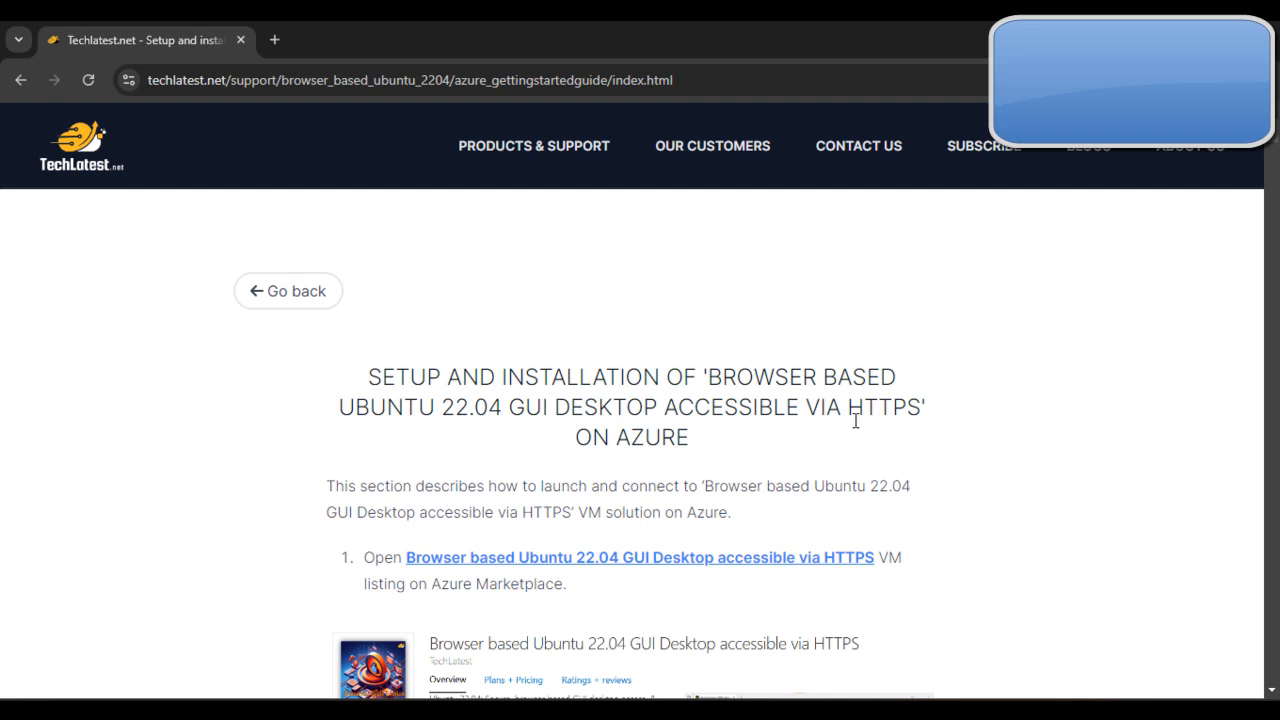
{"action": "scroll", "coordinate": [855, 420], "scroll_direction": "down", "scroll_amount": 1}
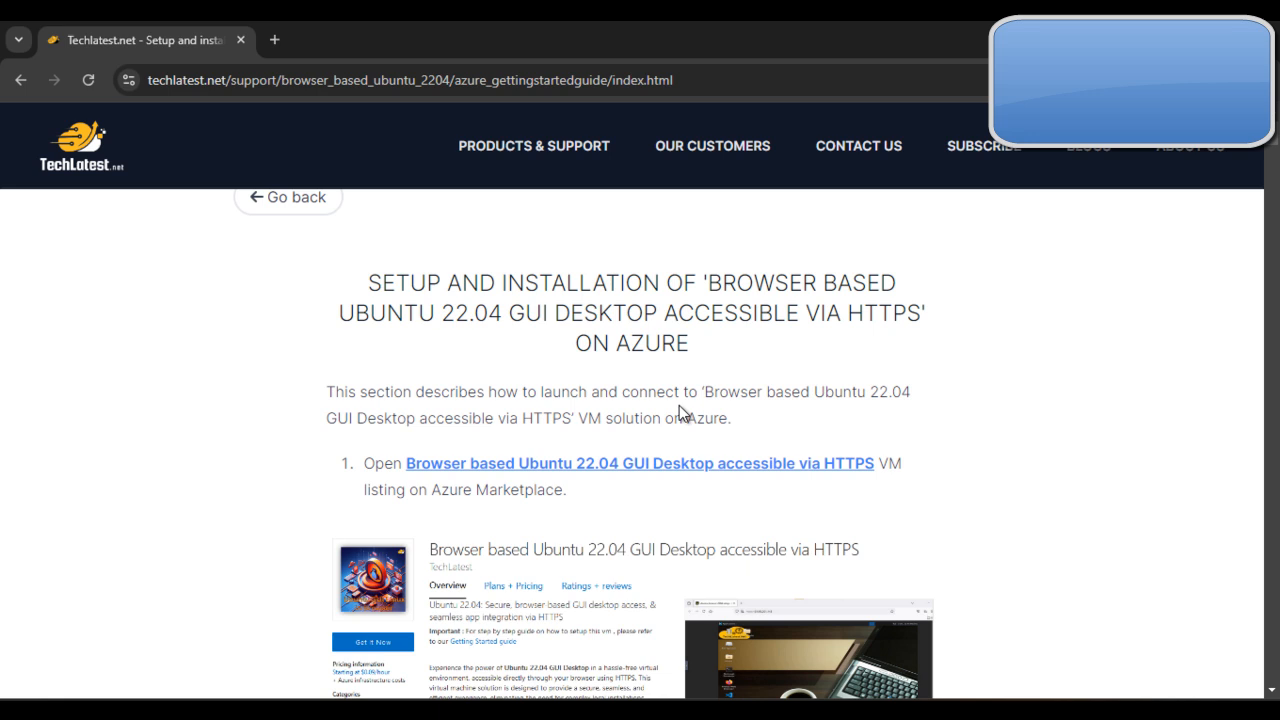
{"action": "scroll", "coordinate": [751, 394], "scroll_direction": "down", "scroll_amount": 1}
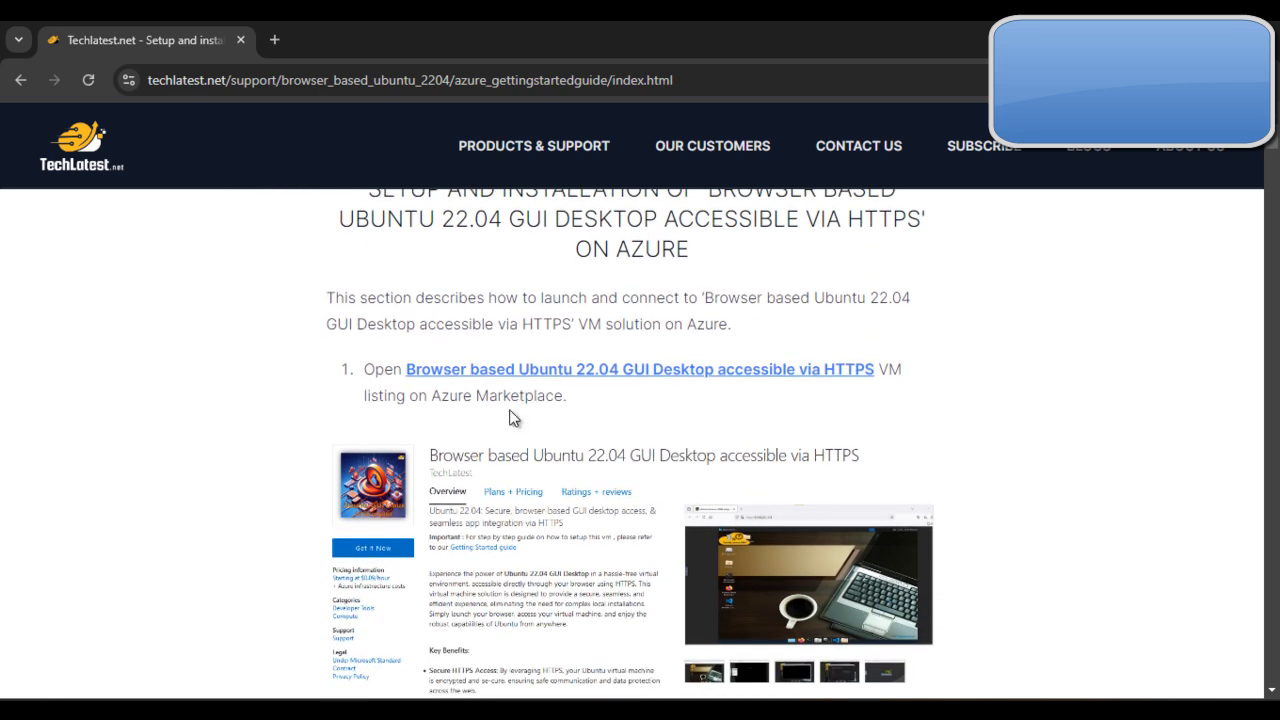
Step: Open the guide's Azure Marketplace listing for the Ubuntu 22.04 GUI Desktop VM in a new tab and switch to it
{"action": "right_click", "coordinate": [601, 369]}
{"action": "left_click", "coordinate": [616, 389]}
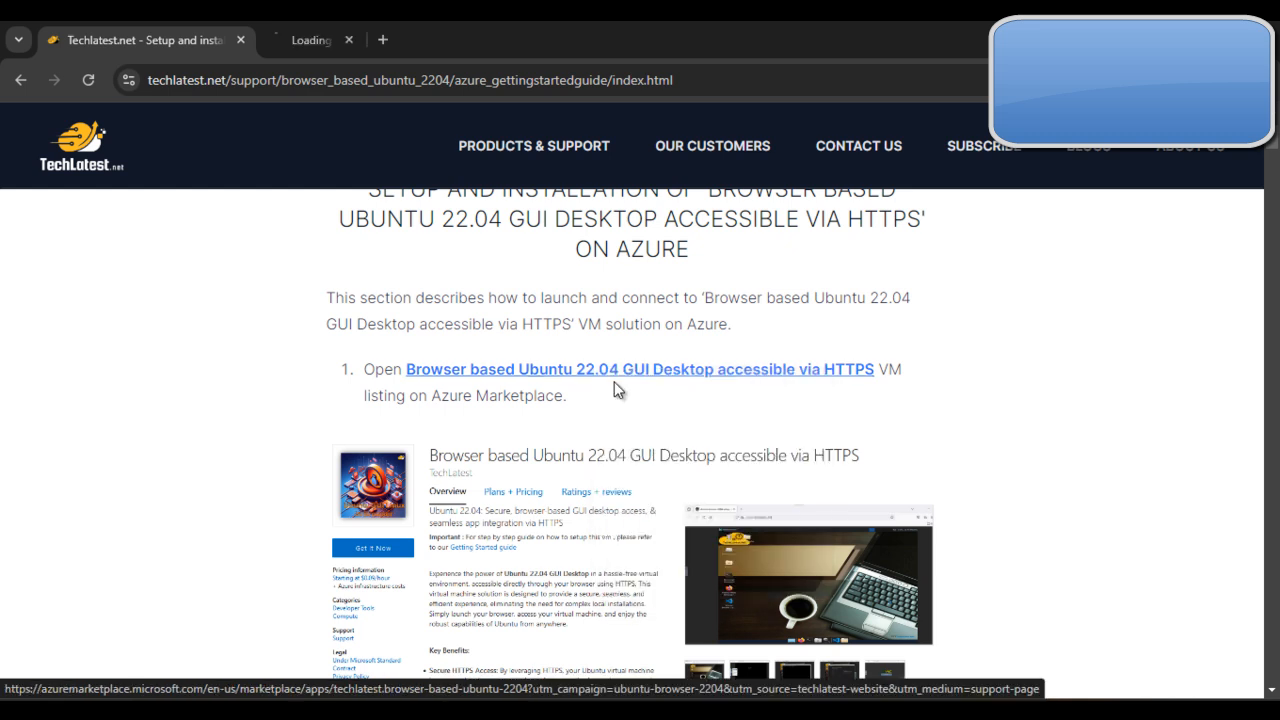
{"action": "left_click", "coordinate": [386, 38]}
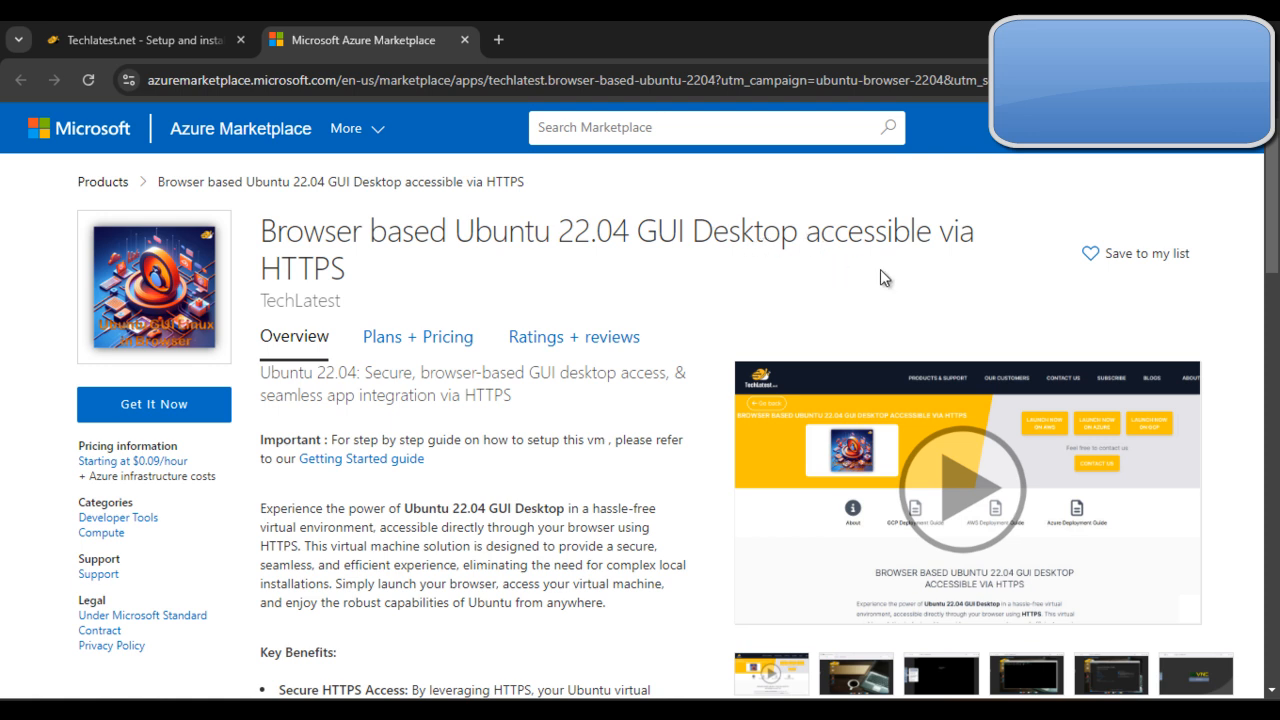
Step: Get the marketplace offer and start creating a virtual machine from it in the Azure portal
{"action": "scroll", "coordinate": [250, 260], "scroll_direction": "down", "scroll_amount": 2}
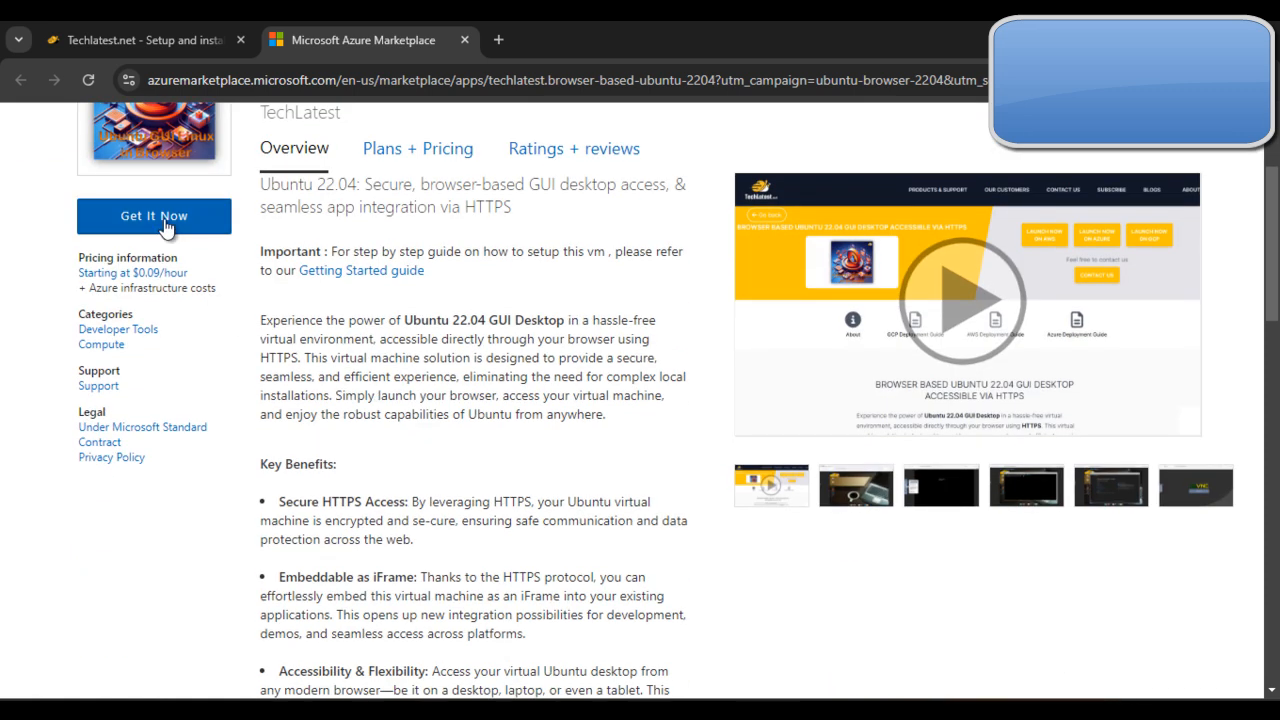
{"action": "left_click", "coordinate": [164, 220]}
{"action": "left_click", "coordinate": [820, 582]}
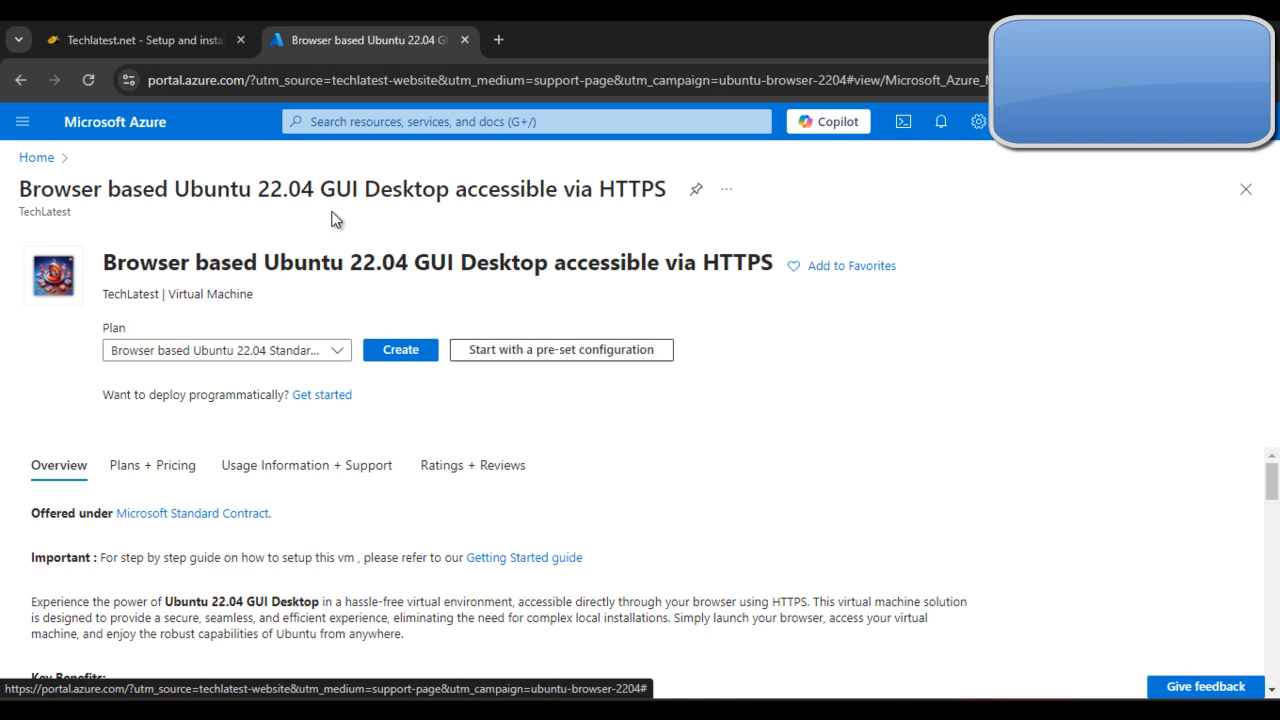
{"action": "left_click", "coordinate": [404, 356]}
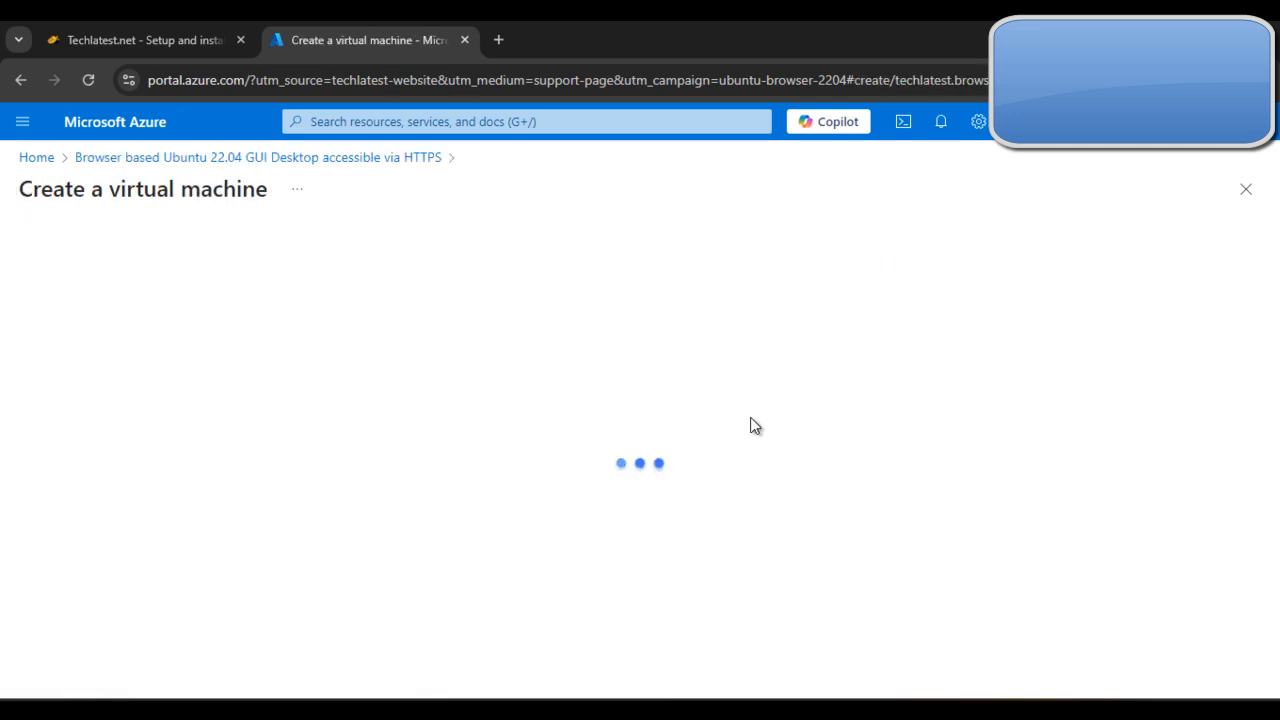
Step: Select support2resourcegroup as the resource group and name the virtual machine ubuntu22vm
{"action": "scroll", "coordinate": [752, 425], "scroll_direction": "down", "scroll_amount": 1}
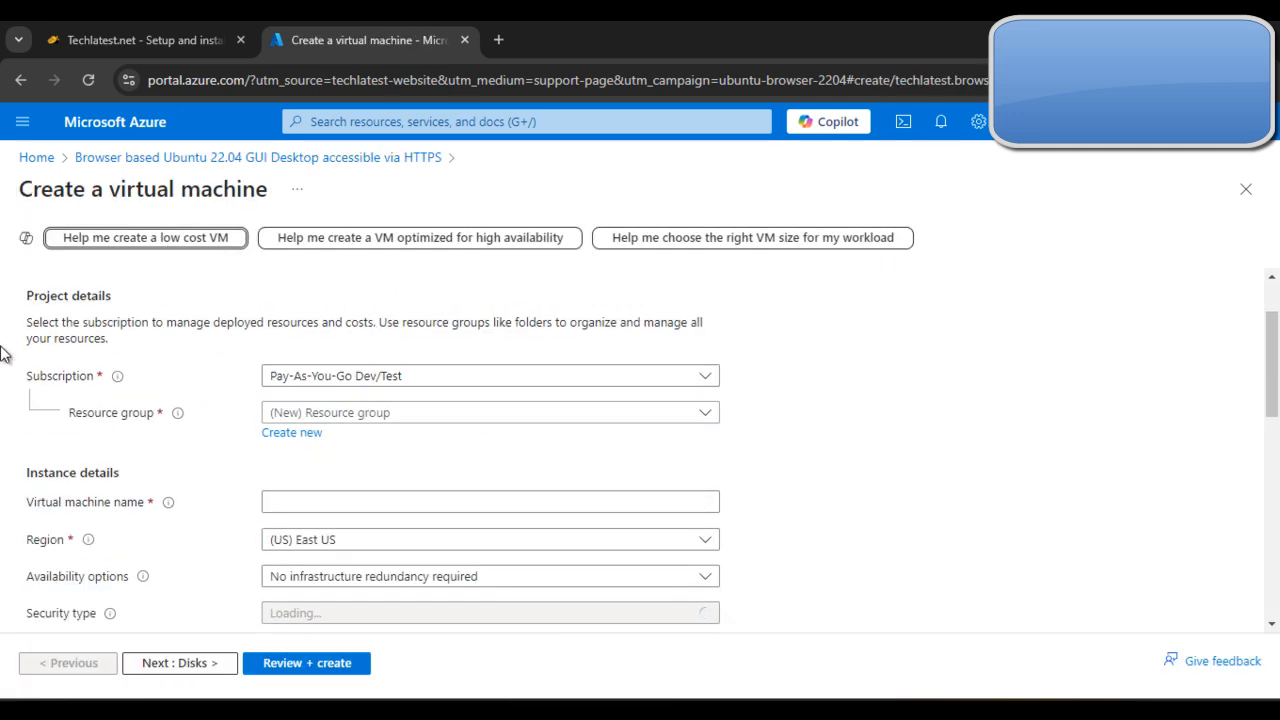
{"action": "scroll", "coordinate": [700, 388], "scroll_direction": "down", "scroll_amount": 1}
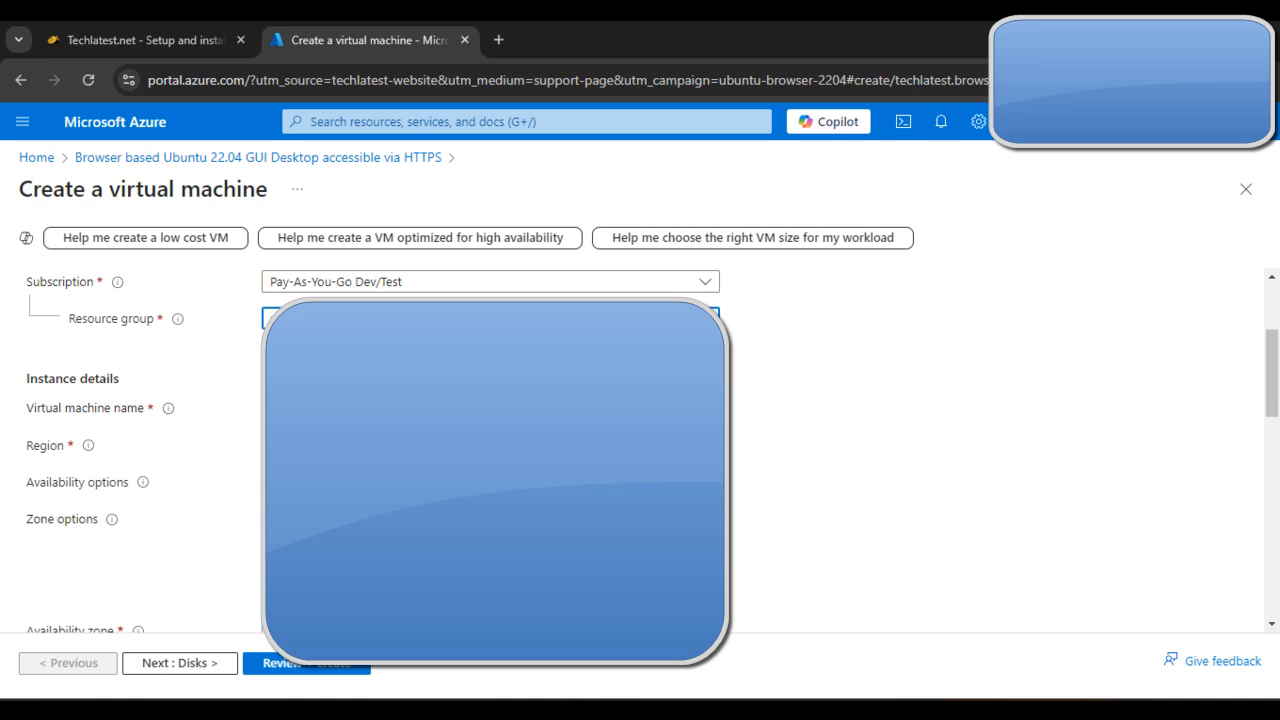
{"action": "left_click", "coordinate": [283, 405]}
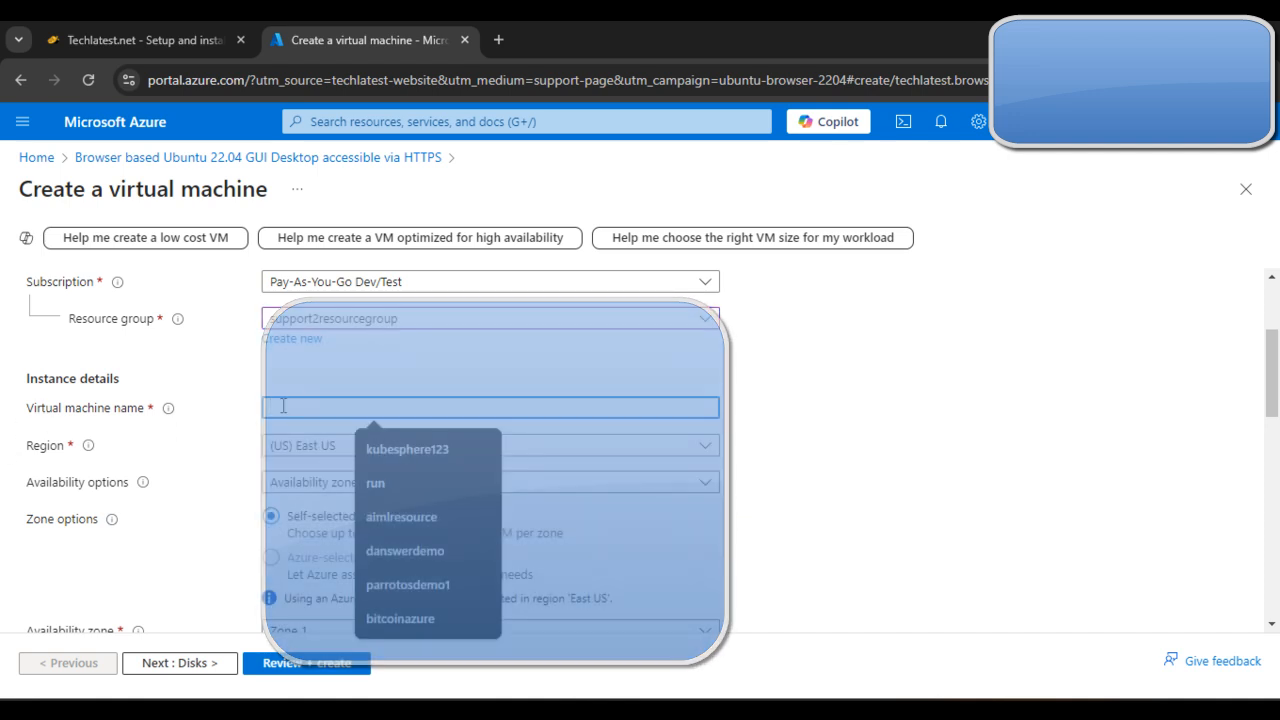
{"action": "type", "text": "ub"}
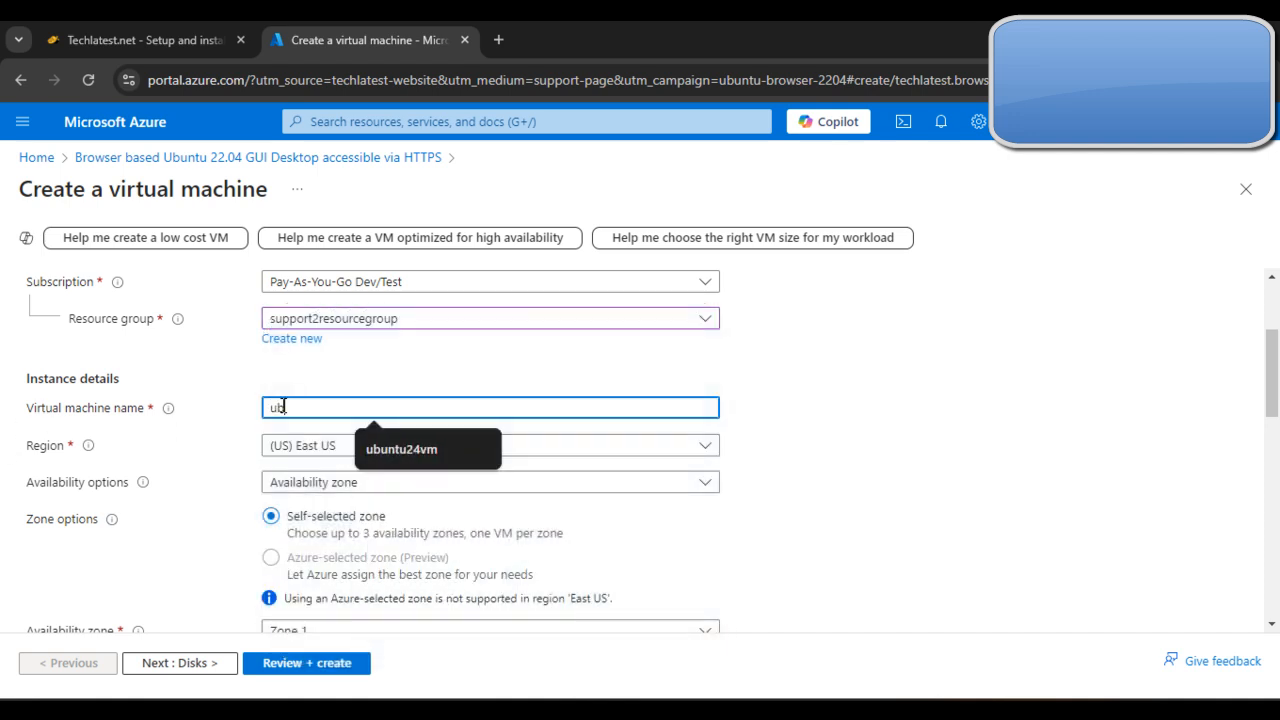
{"action": "type", "text": "untu22vm"}
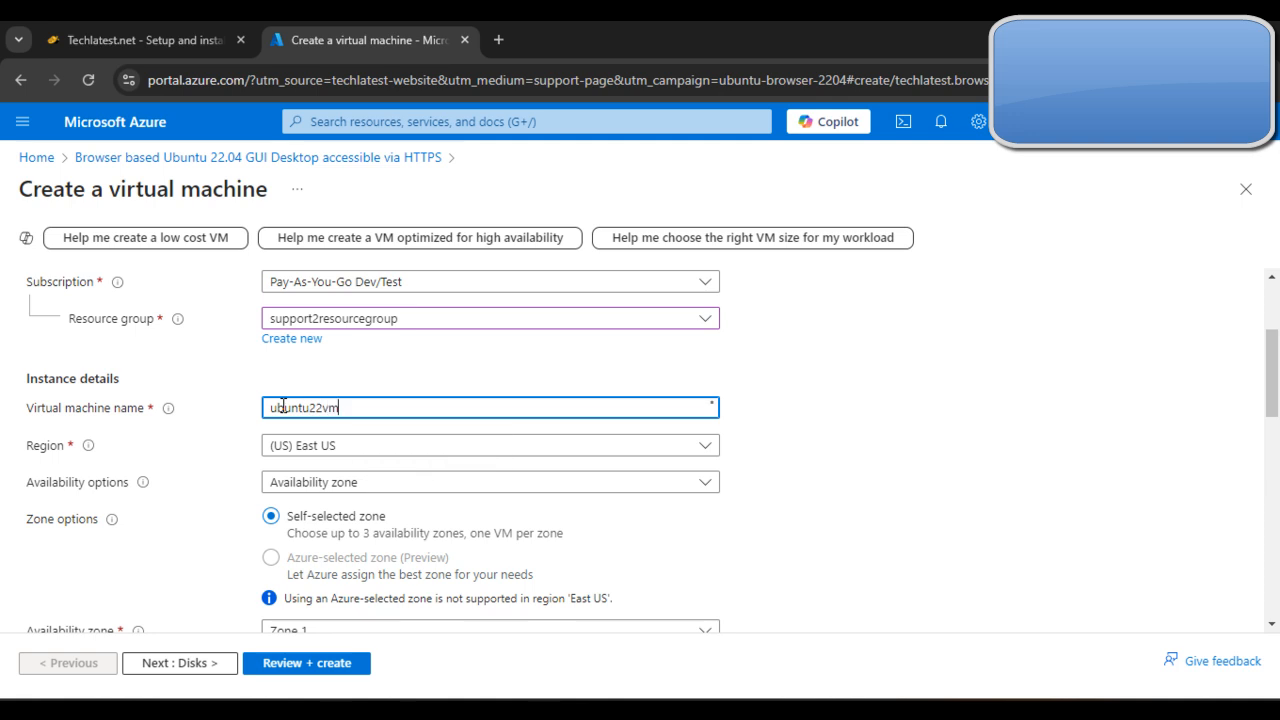
Step: Review the deployment guide's note on image compatibility and the required Security type for the virtual machine
{"action": "scroll", "coordinate": [662, 464], "scroll_direction": "down", "scroll_amount": 1}
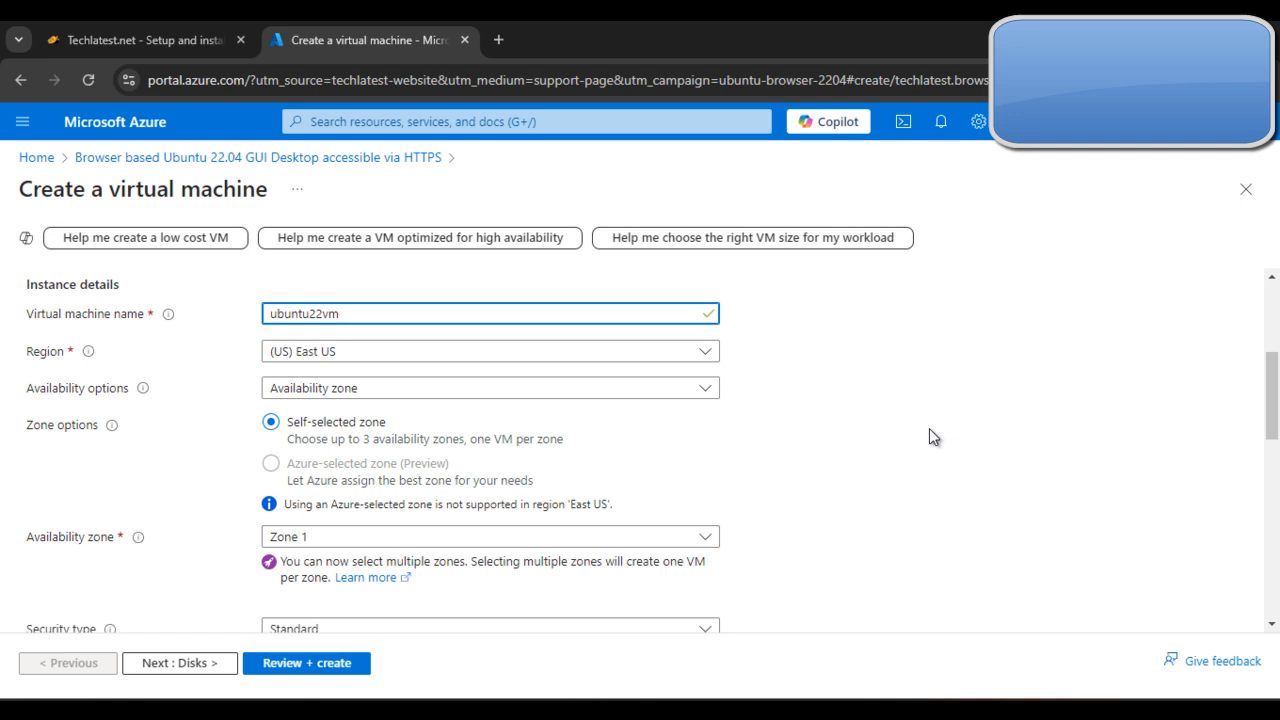
{"action": "scroll", "coordinate": [930, 436], "scroll_direction": "down", "scroll_amount": 2}
{"action": "scroll", "coordinate": [958, 444], "scroll_direction": "down", "scroll_amount": 1}
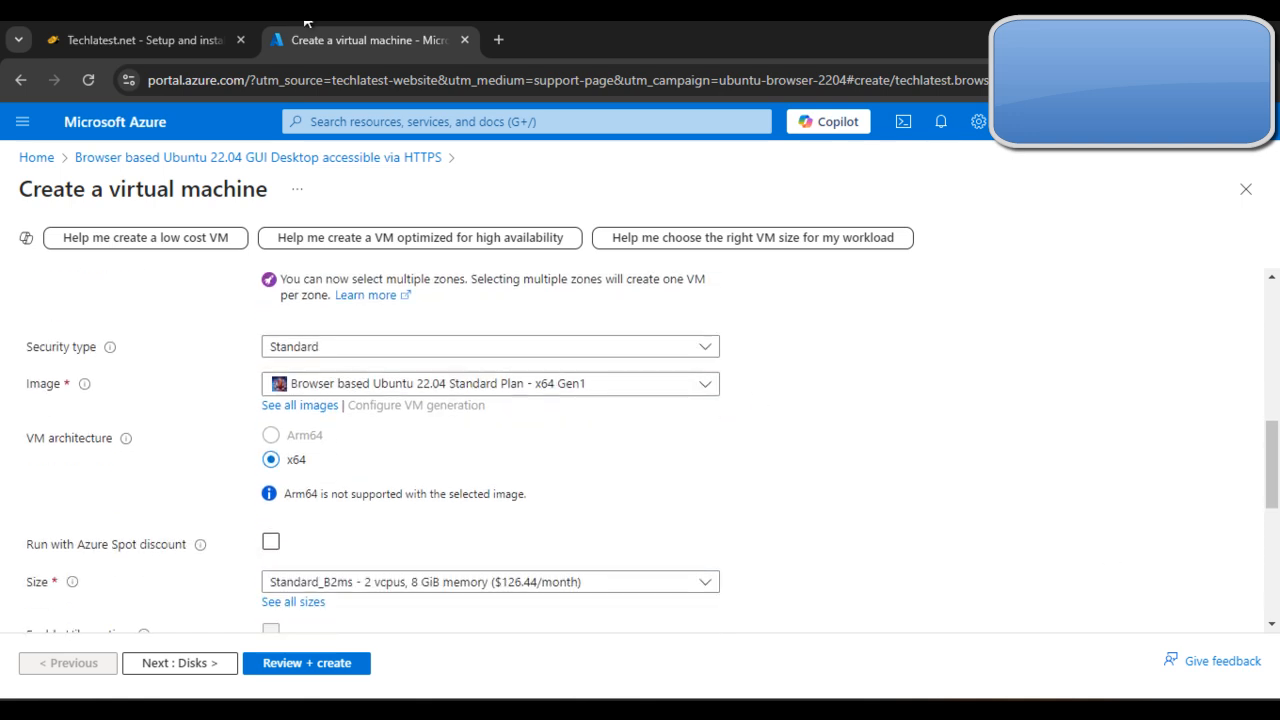
{"action": "left_click", "coordinate": [214, 30]}
{"action": "scroll", "coordinate": [895, 447], "scroll_direction": "down", "scroll_amount": 10}
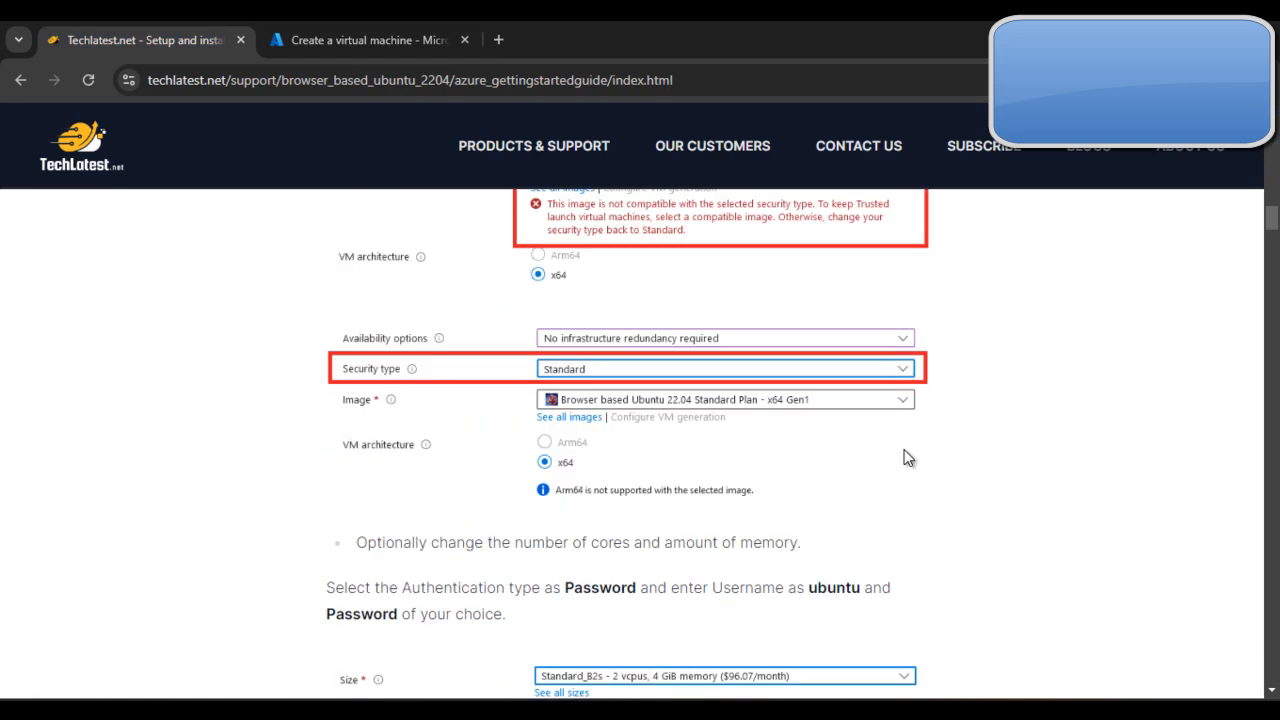
{"action": "scroll", "coordinate": [908, 458], "scroll_direction": "up", "scroll_amount": 5}
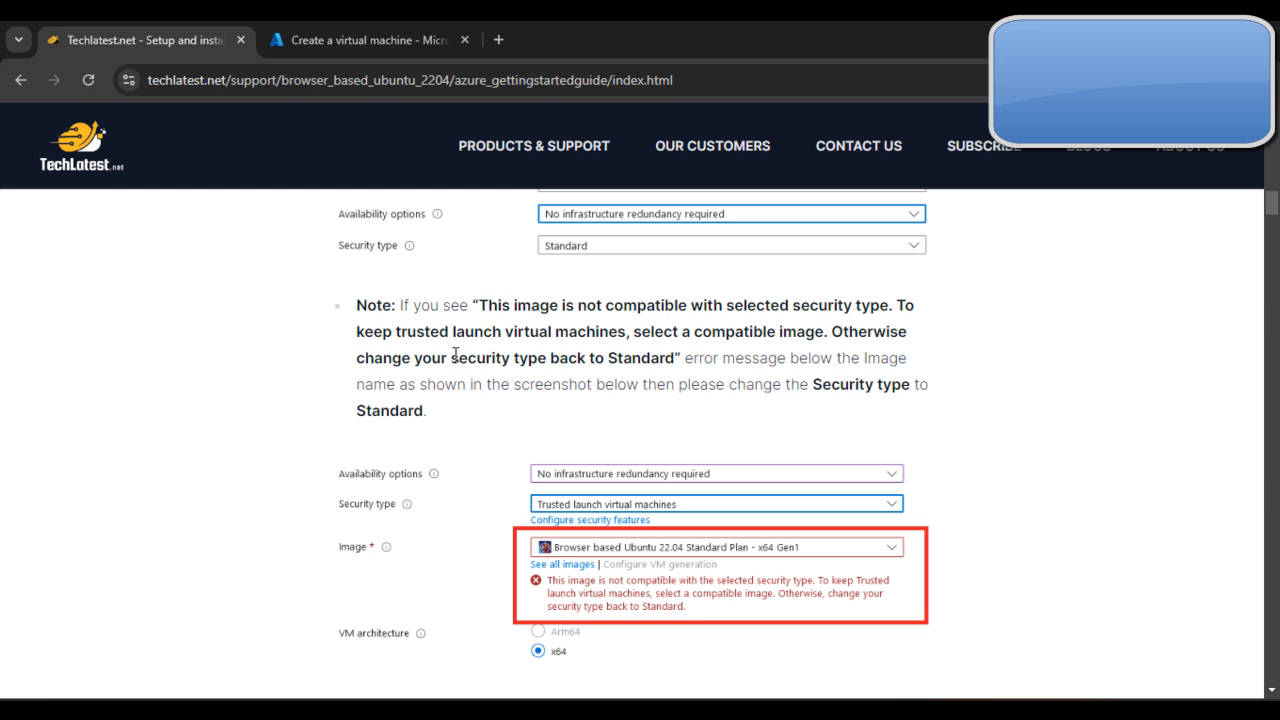
{"action": "scroll", "coordinate": [1012, 463], "scroll_direction": "up", "scroll_amount": 1}
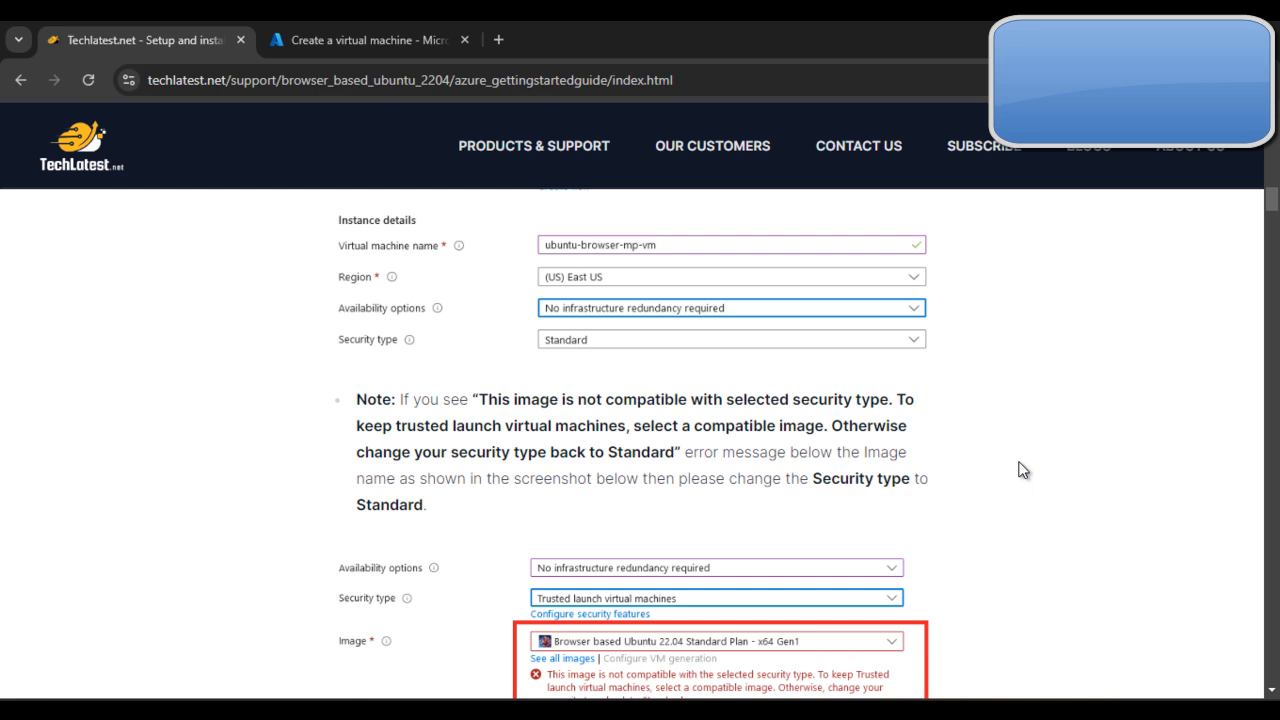
{"action": "scroll", "coordinate": [1023, 470], "scroll_direction": "down", "scroll_amount": 4}
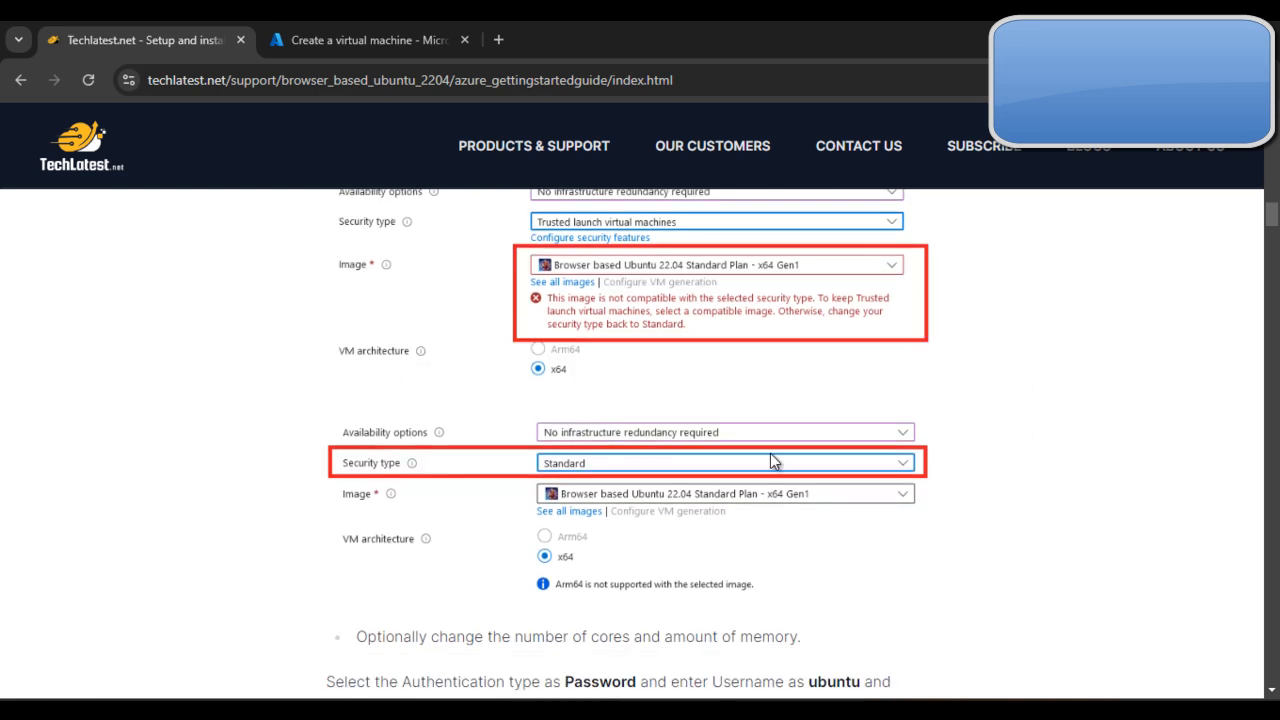
Step: Return to the virtual machine form and check the available Security type options without changing the selection
{"action": "left_click", "coordinate": [340, 40]}
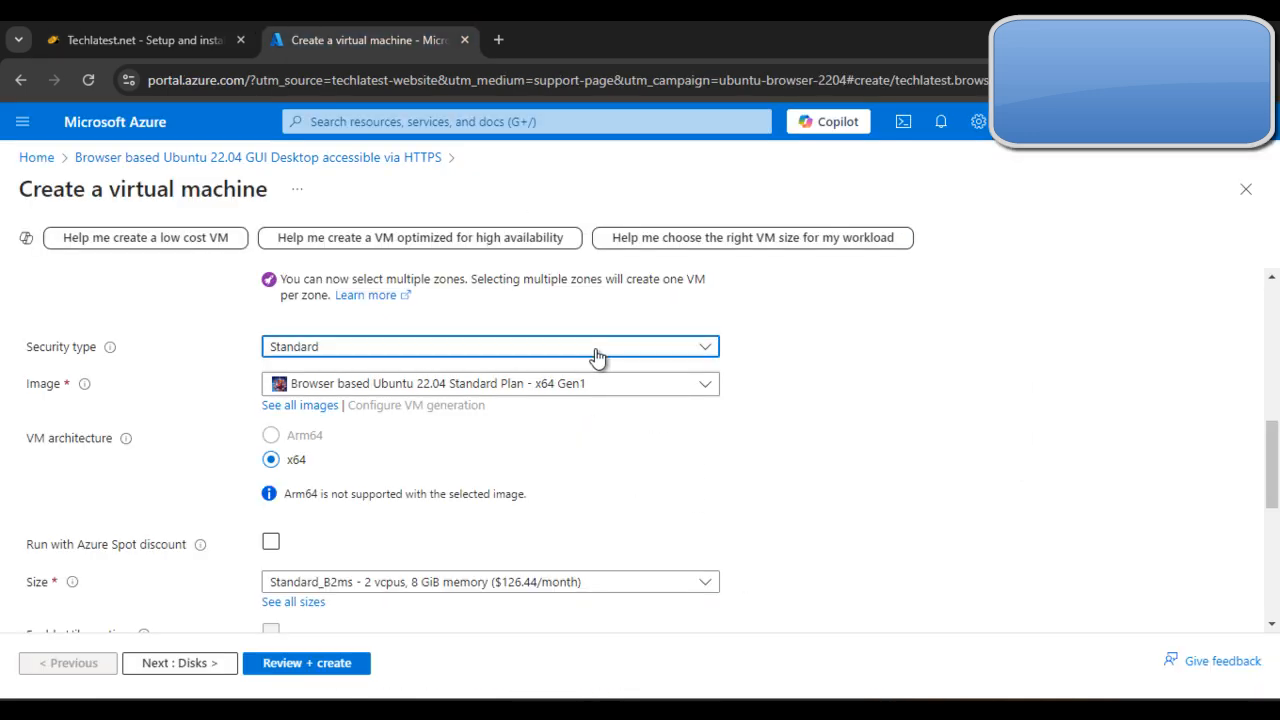
{"action": "left_click", "coordinate": [597, 352]}
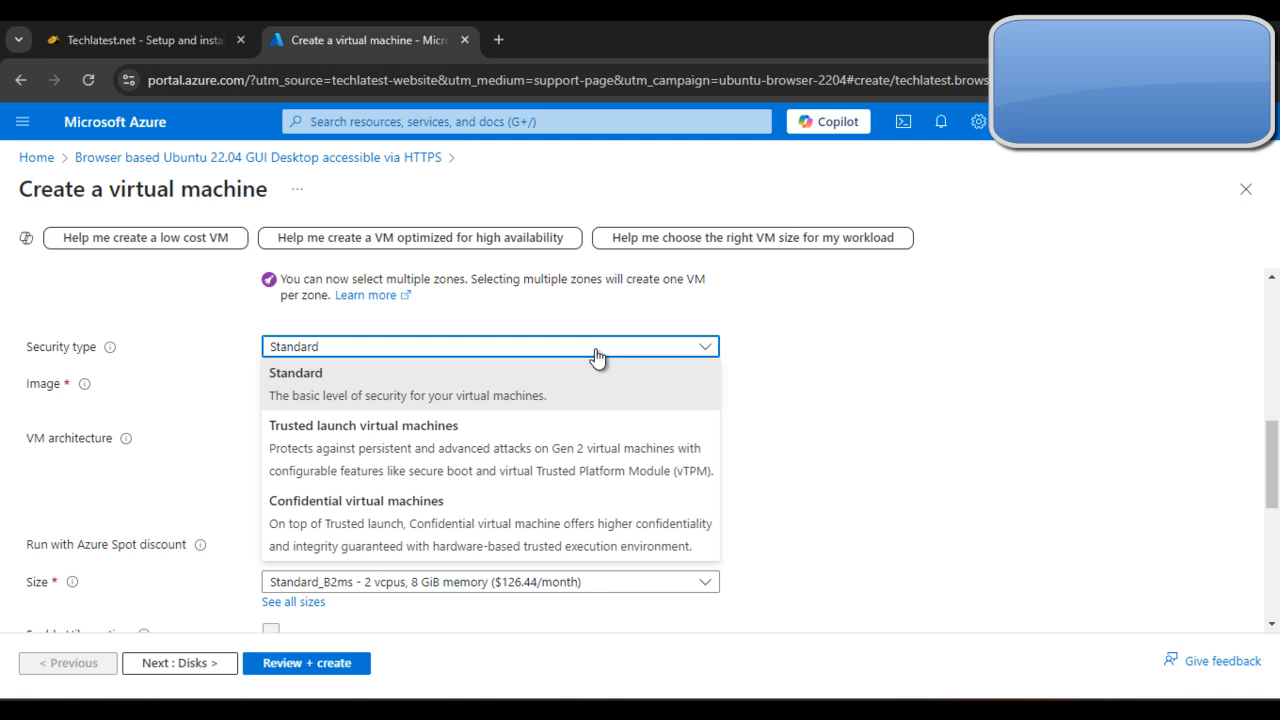
{"action": "left_click", "coordinate": [1003, 394]}
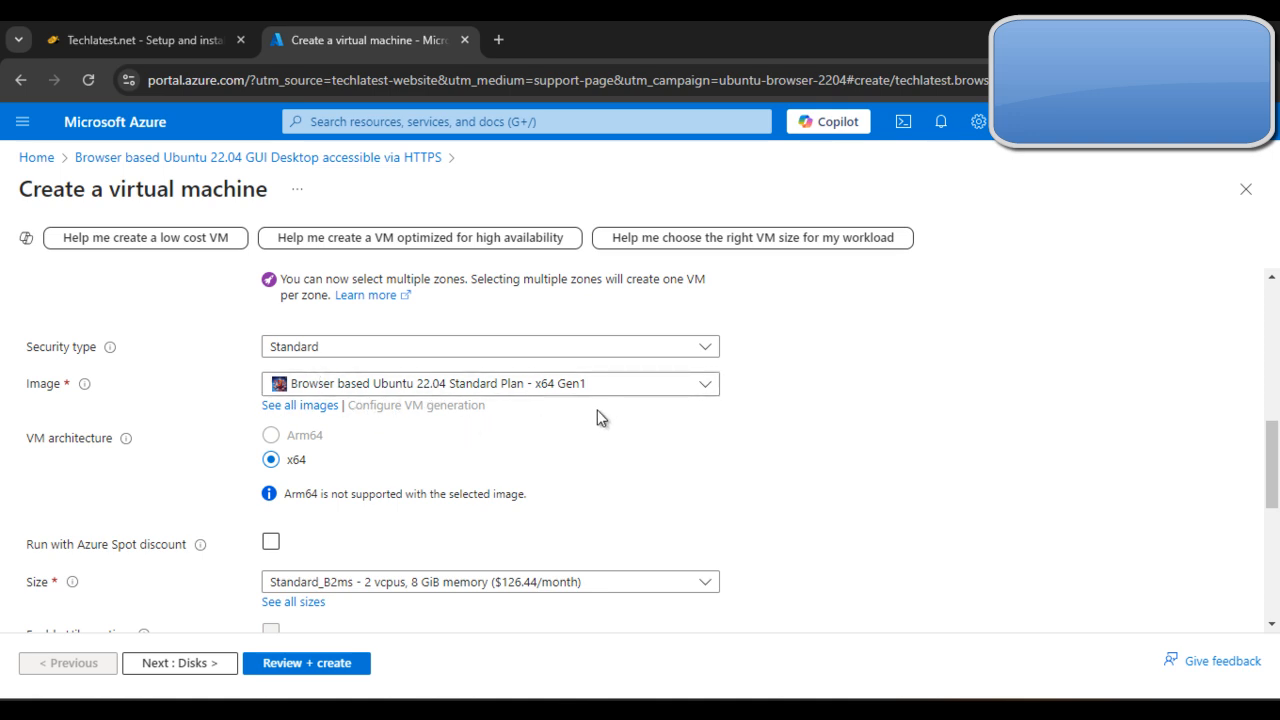
Step: Set the administrator account's authentication type to Password and its username to ubuntu
{"action": "scroll", "coordinate": [600, 418], "scroll_direction": "down", "scroll_amount": 1}
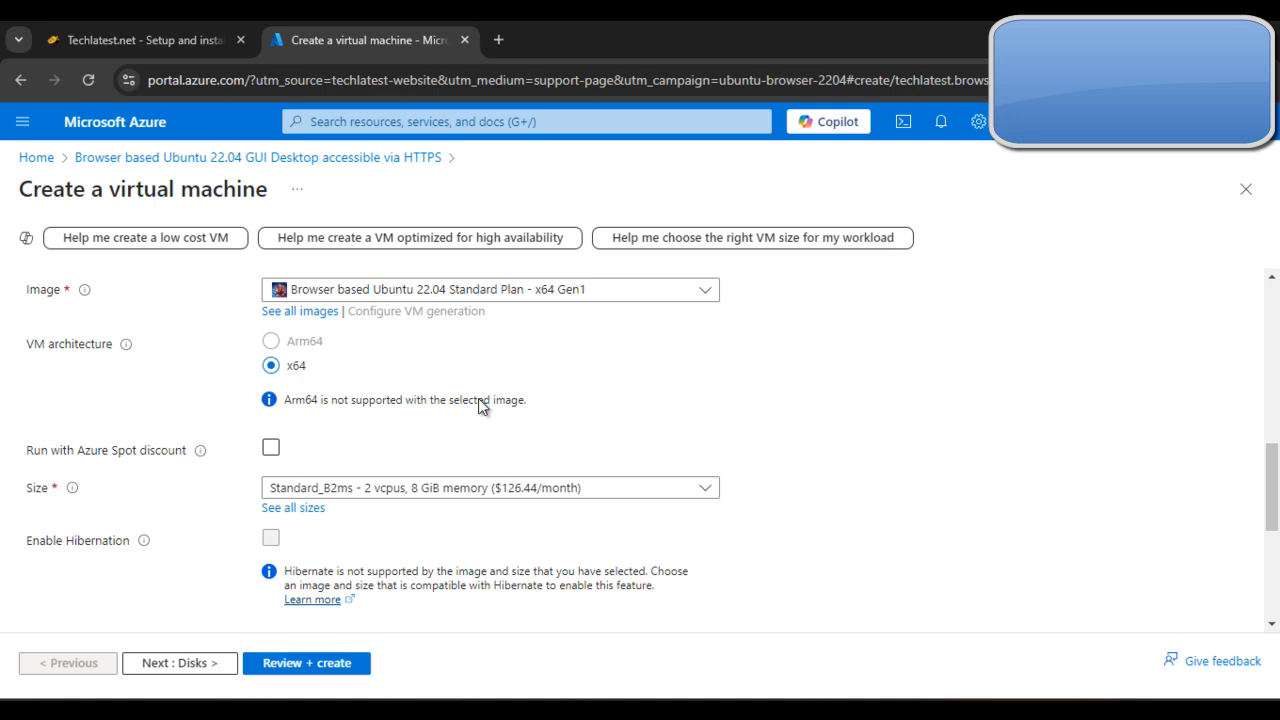
{"action": "scroll", "coordinate": [500, 404], "scroll_direction": "down", "scroll_amount": 1}
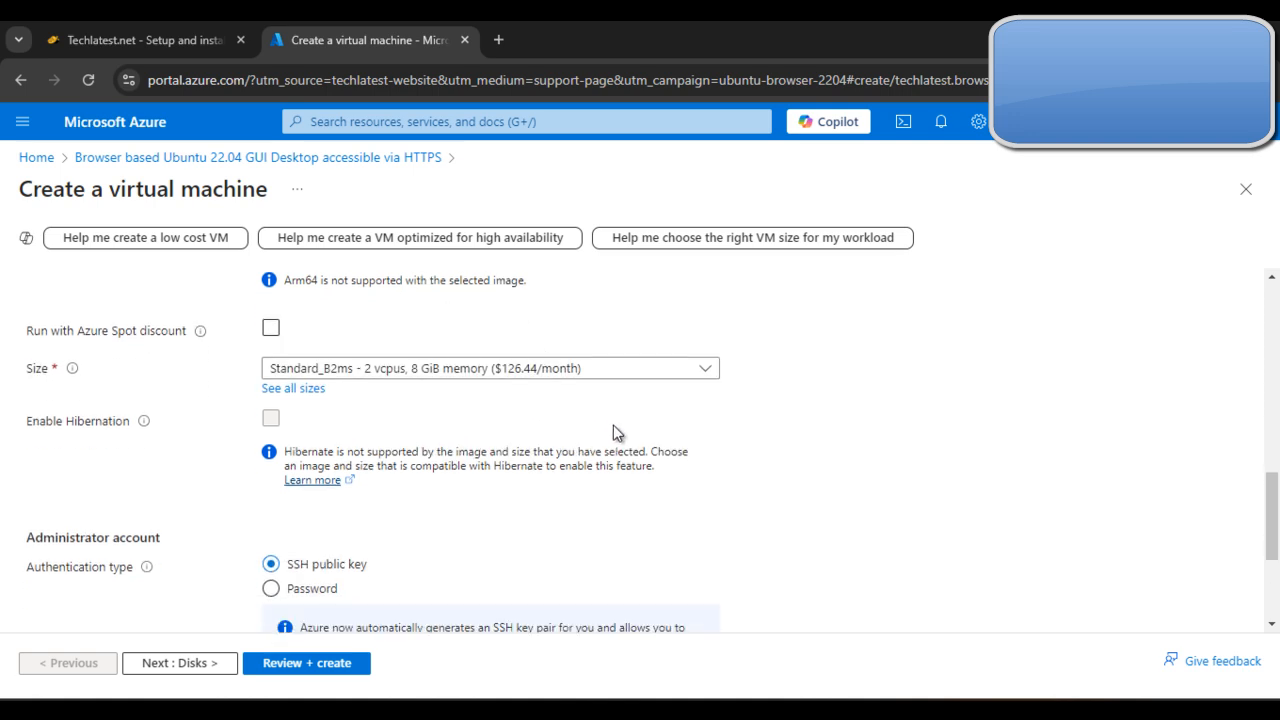
{"action": "scroll", "coordinate": [611, 429], "scroll_direction": "down", "scroll_amount": 3}
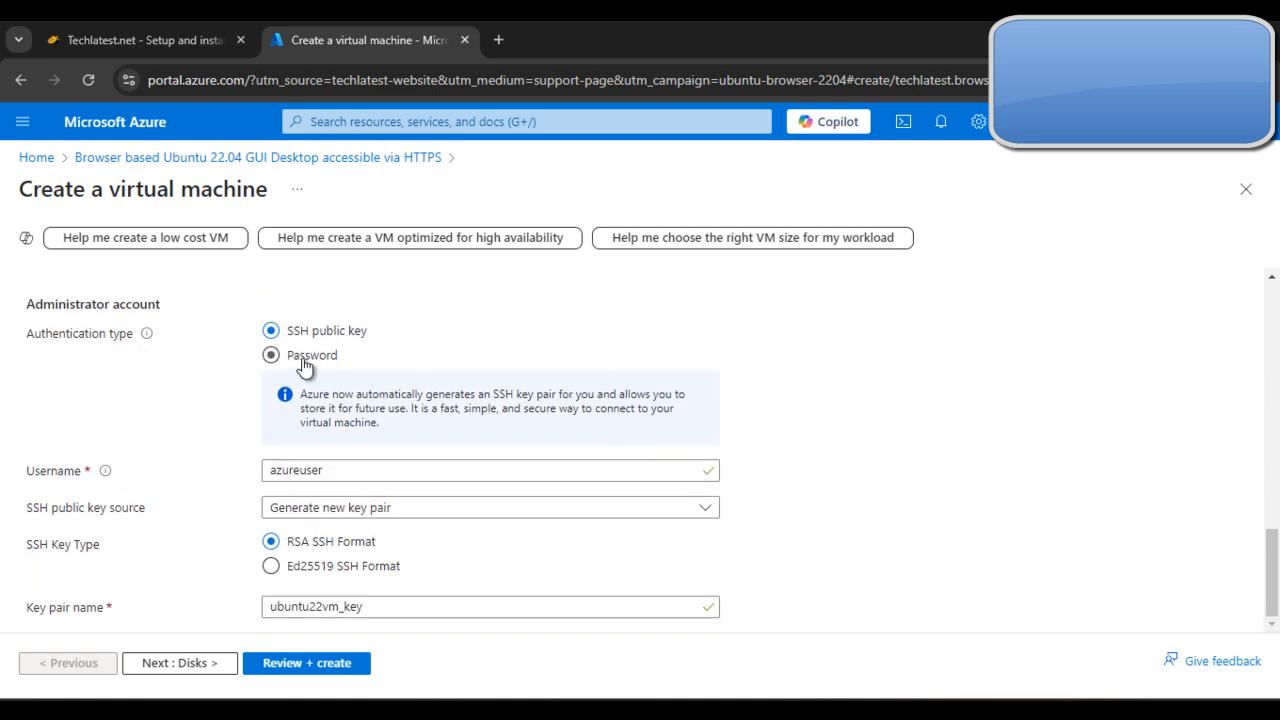
{"action": "left_click", "coordinate": [271, 357]}
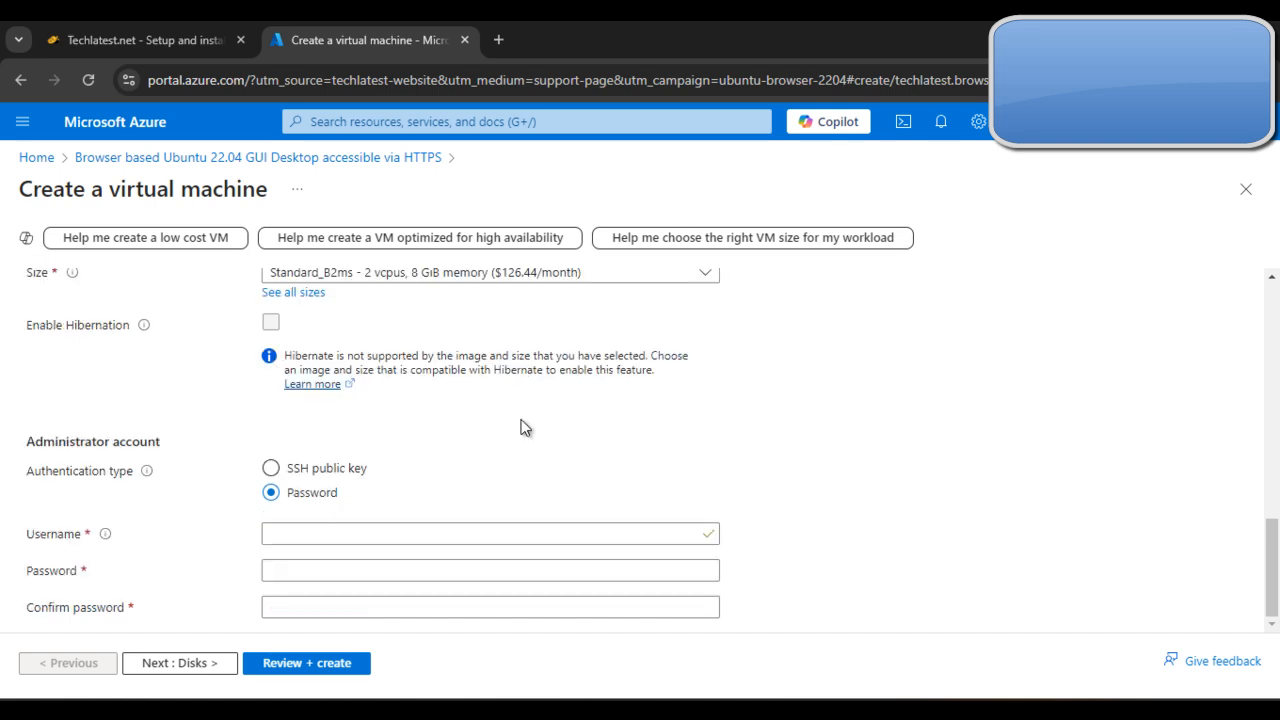
{"action": "left_click", "coordinate": [412, 449]}
{"action": "left_click", "coordinate": [456, 576]}
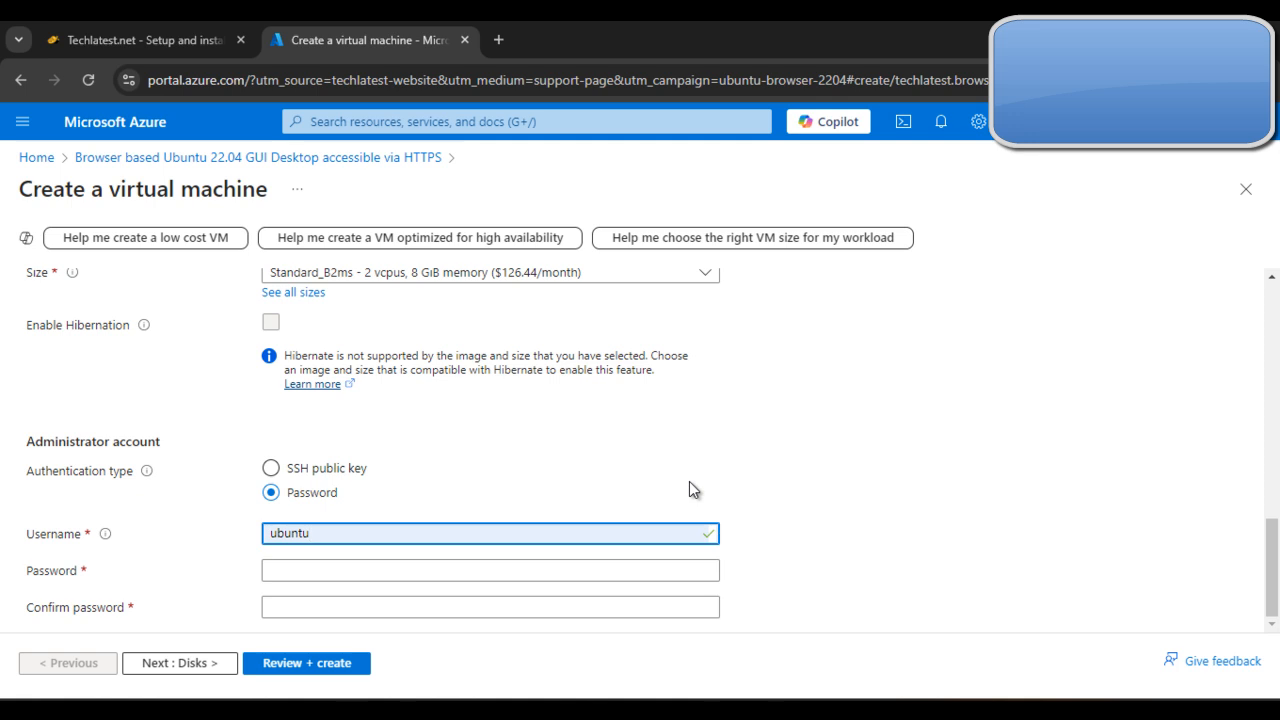
Step: Enter the administrator account password and repeat it in the confirmation field
{"action": "left_click", "coordinate": [376, 569]}
{"action": "type", "text": "••••••"}
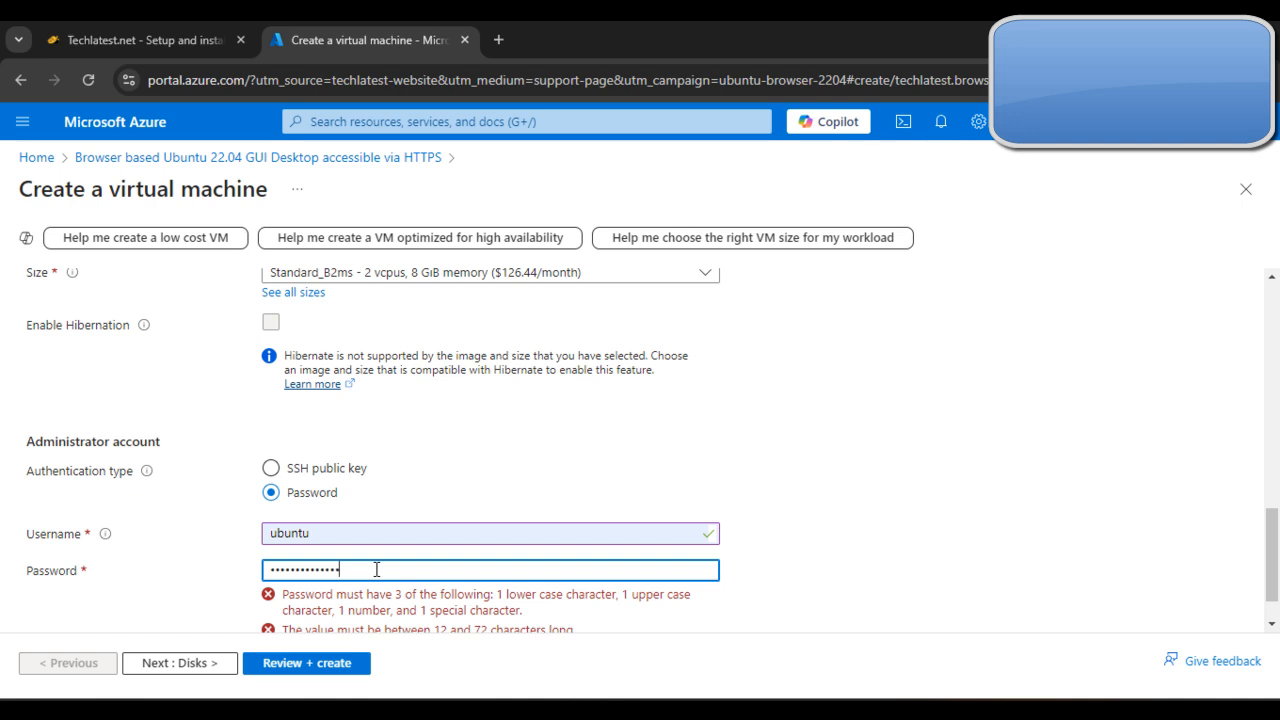
{"action": "left_click", "coordinate": [494, 609]}
{"action": "type", "text": "••"}
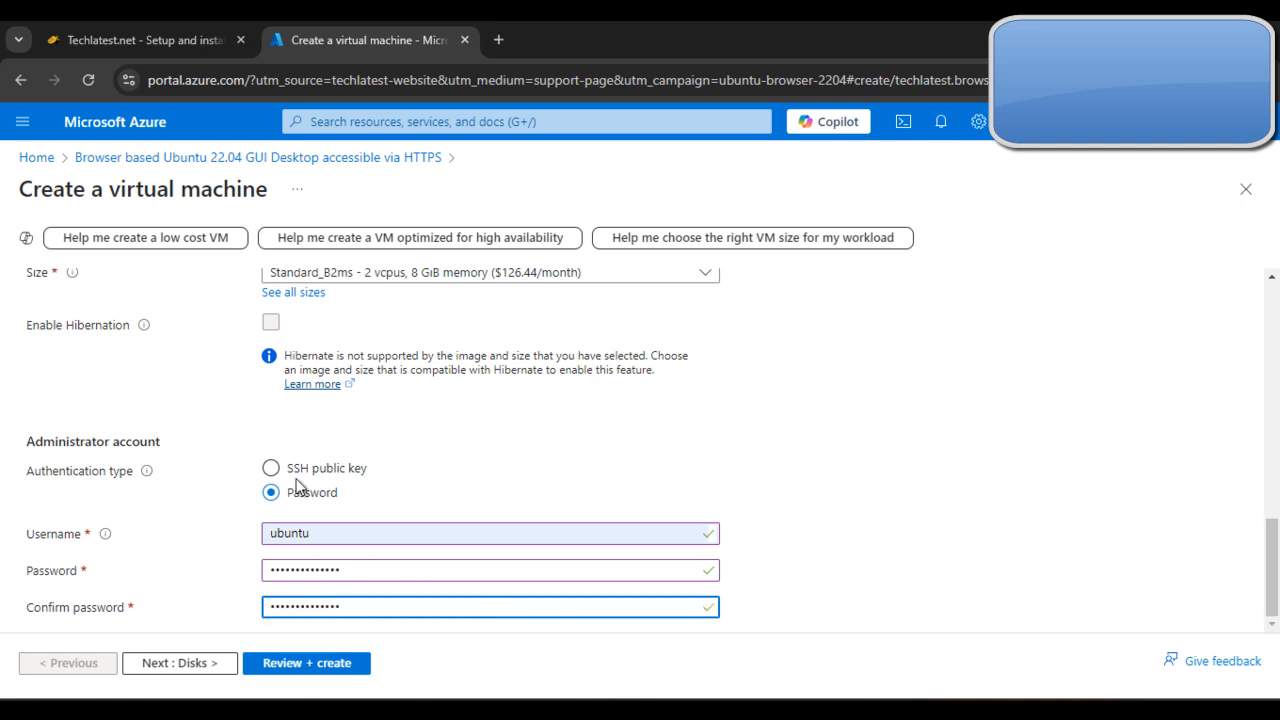
Step: Proceed to the virtual machine's Disks settings and compare the OS disk size and type with the deployment guide
{"action": "left_click", "coordinate": [203, 664]}
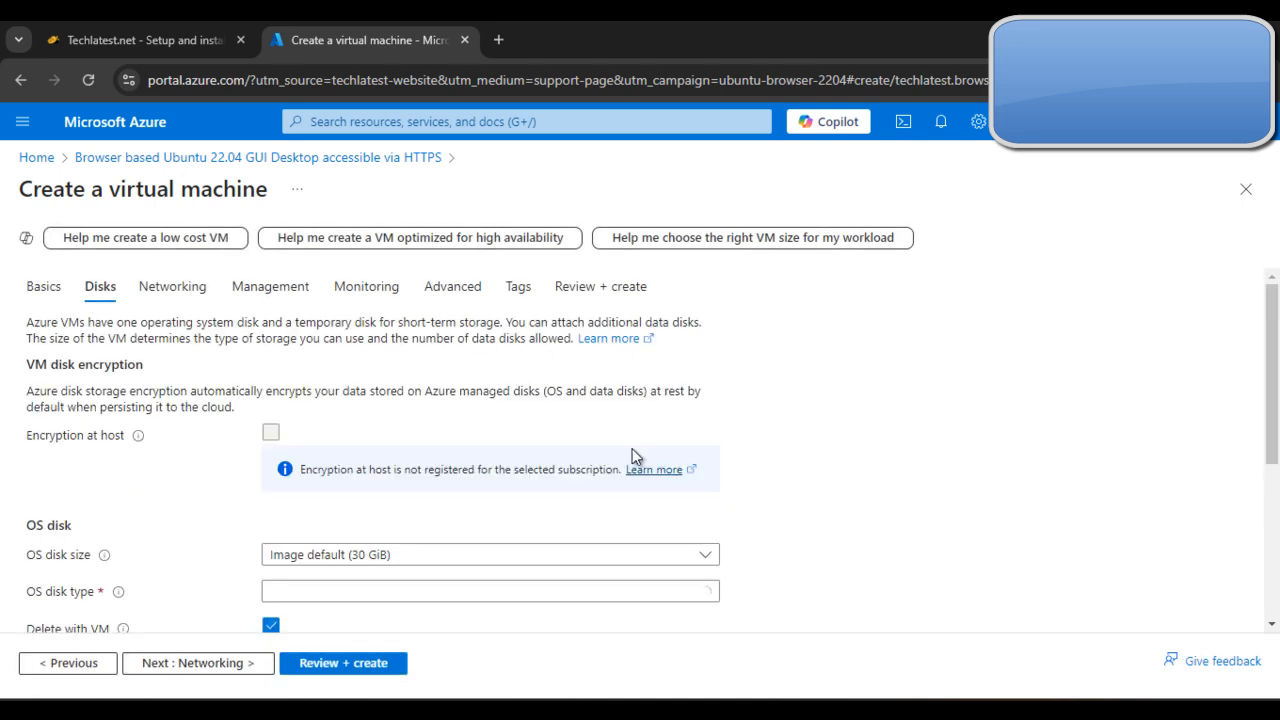
{"action": "scroll", "coordinate": [734, 500], "scroll_direction": "down", "scroll_amount": 2}
{"action": "scroll", "coordinate": [734, 500], "scroll_direction": "down", "scroll_amount": 1}
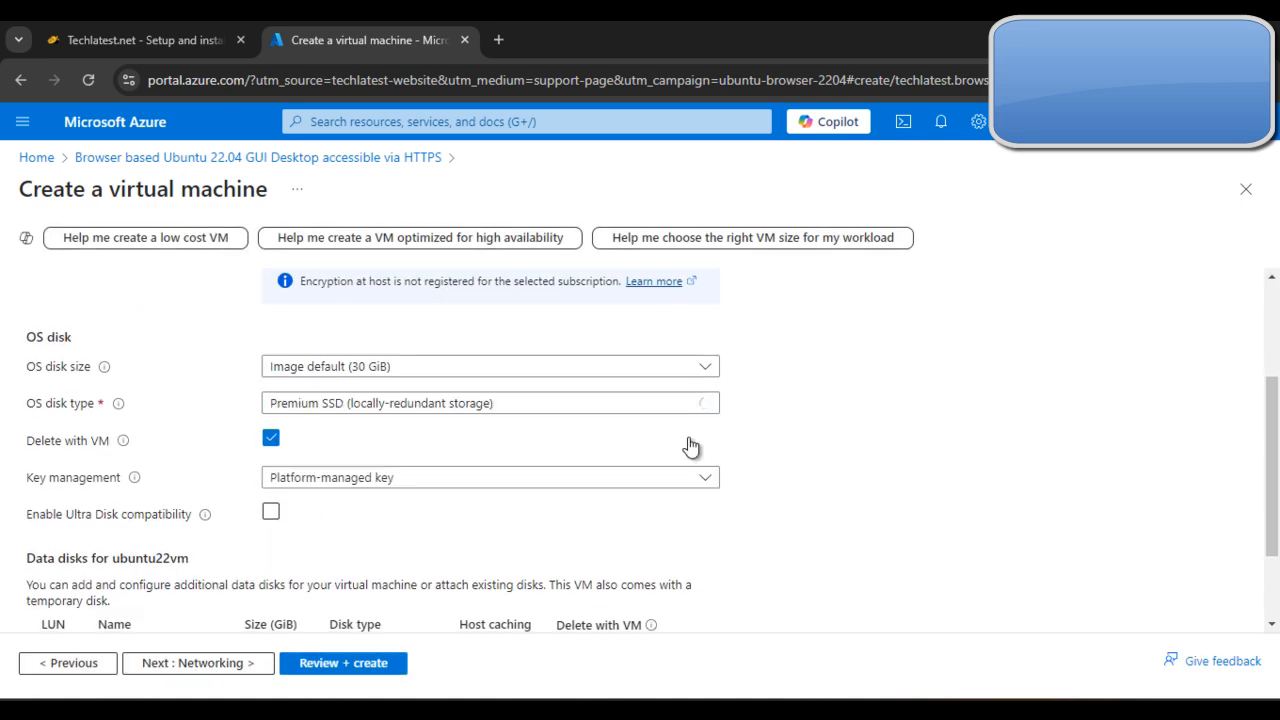
{"action": "left_click", "coordinate": [144, 38]}
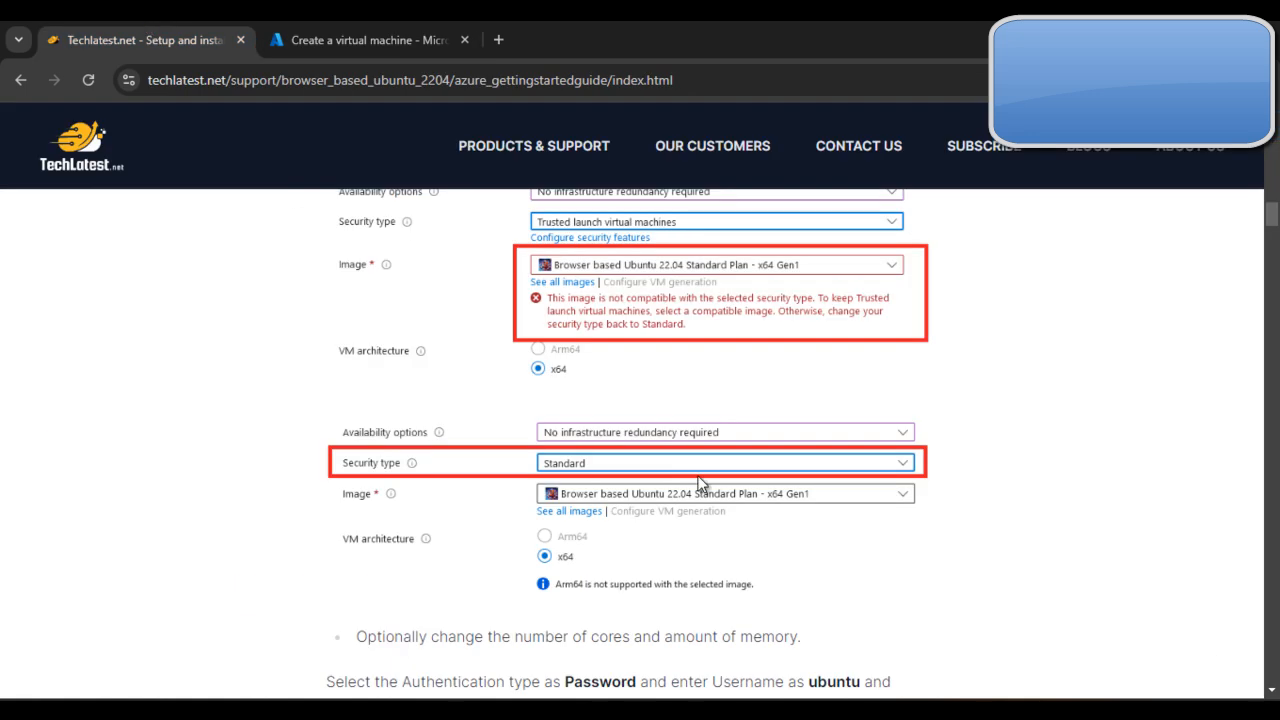
{"action": "scroll", "coordinate": [709, 453], "scroll_direction": "down", "scroll_amount": 5}
{"action": "scroll", "coordinate": [712, 454], "scroll_direction": "down", "scroll_amount": 3}
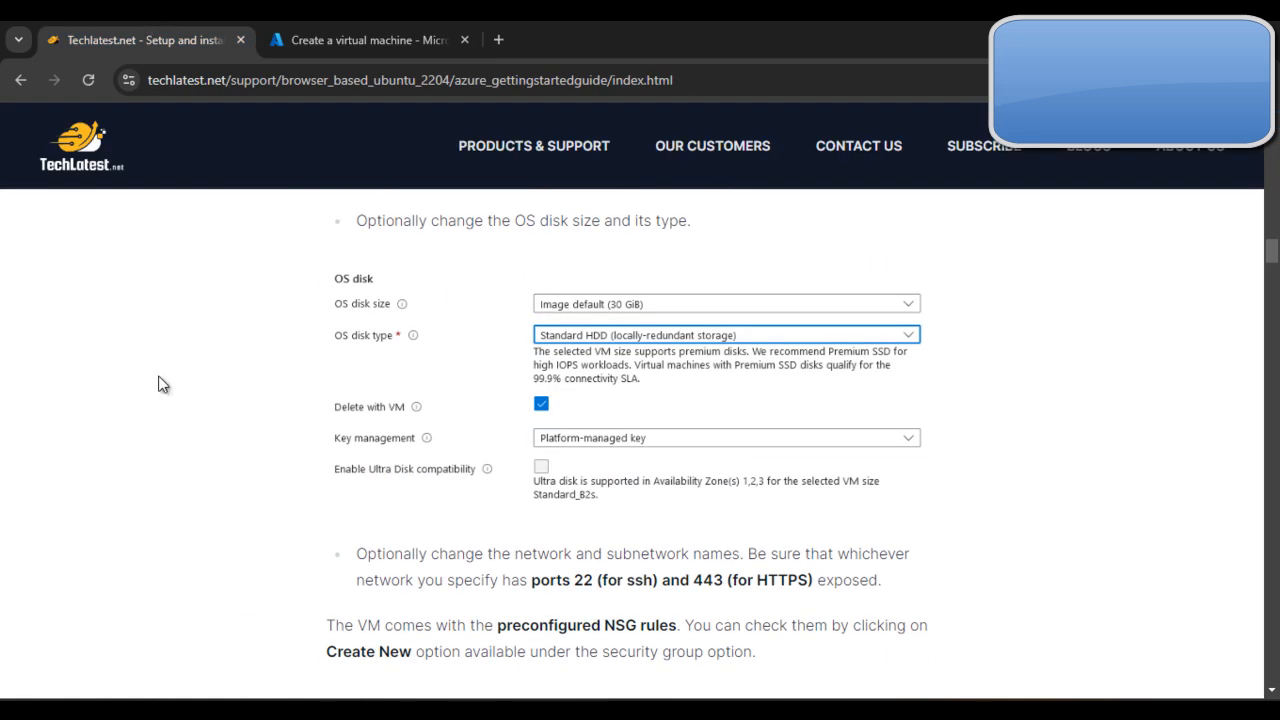
{"action": "left_click", "coordinate": [366, 38]}
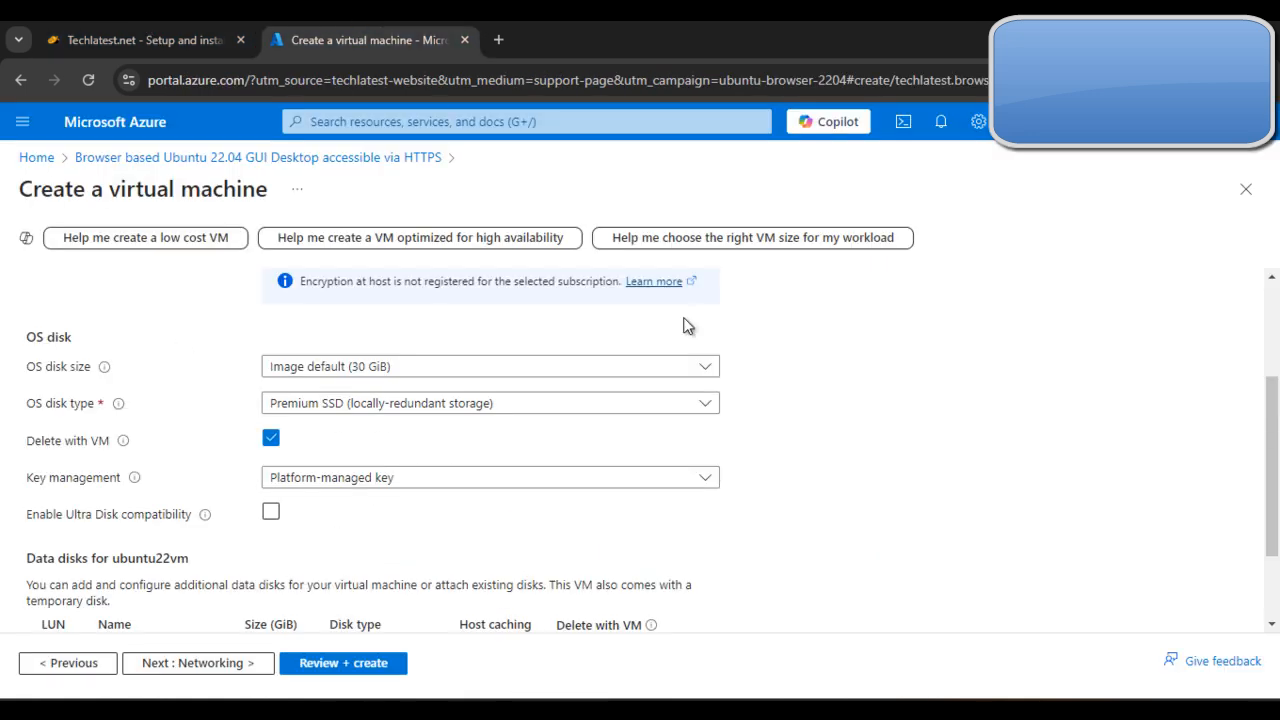
Step: Set the OS disk type to Standard HDD (locally-redundant storage) and check the remaining disk options
{"action": "left_click", "coordinate": [604, 408]}
{"action": "left_click", "coordinate": [530, 575]}
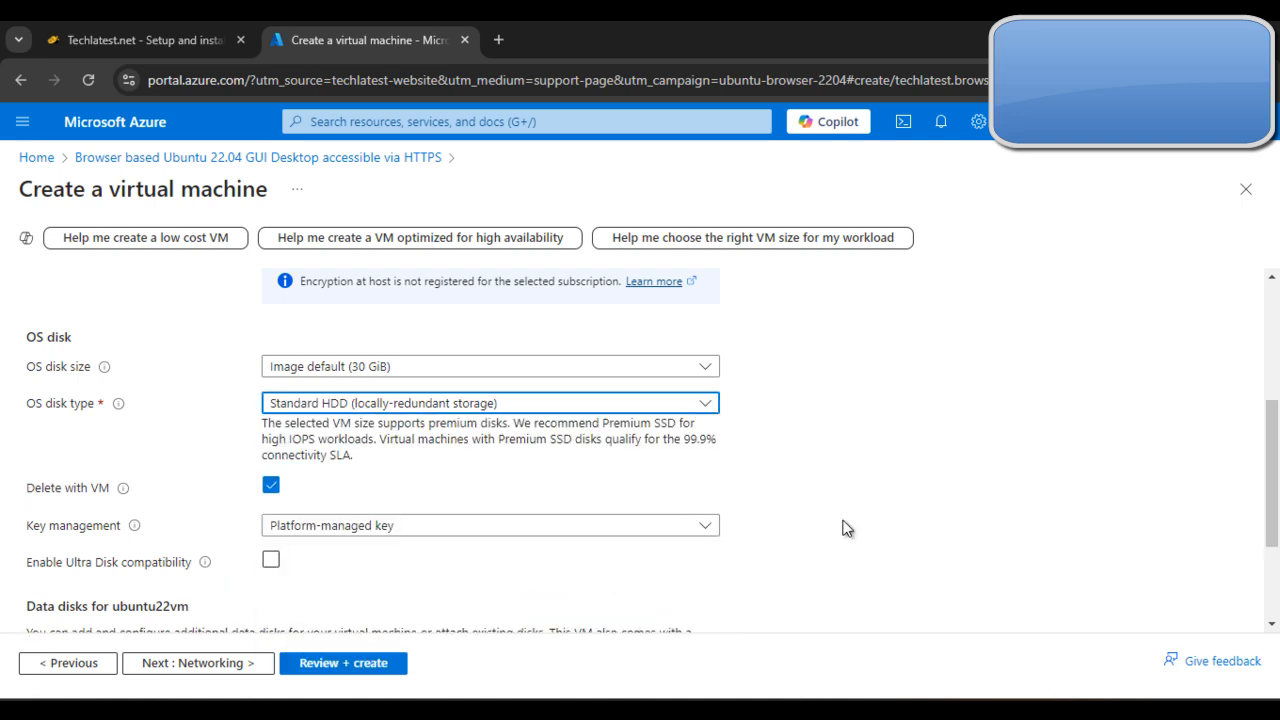
{"action": "scroll", "coordinate": [868, 520], "scroll_direction": "down", "scroll_amount": 2}
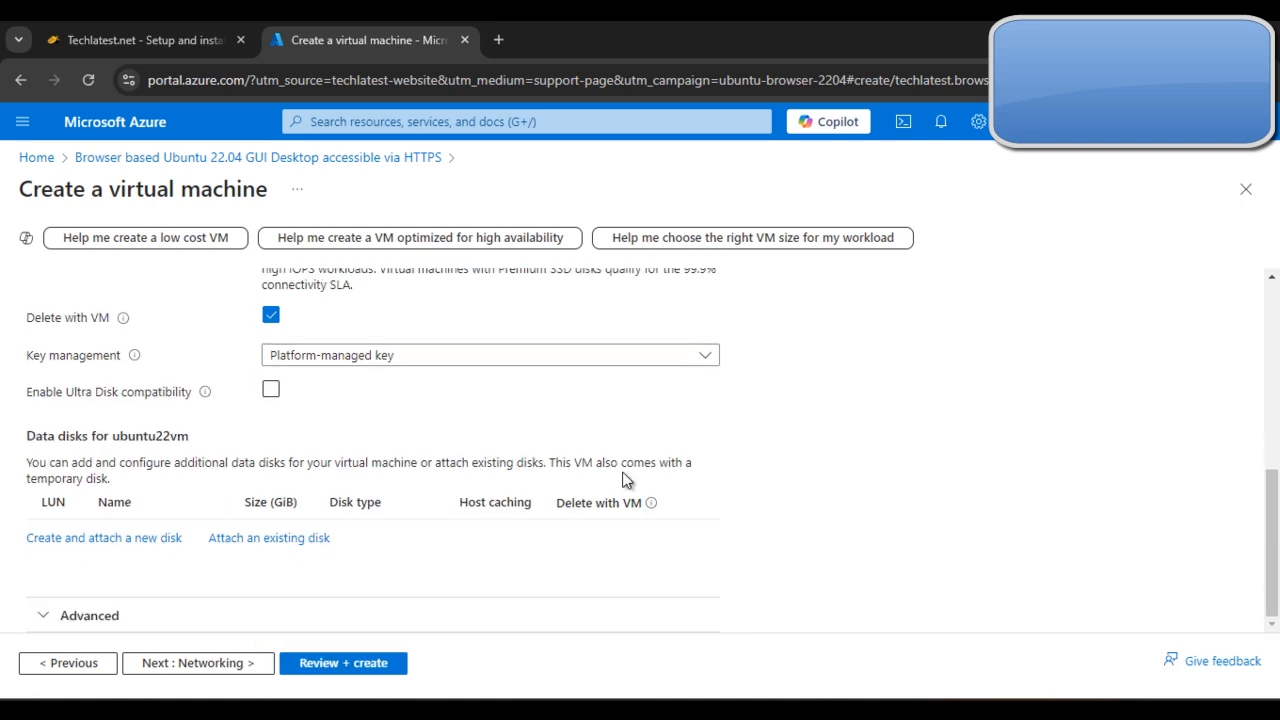
{"action": "scroll", "coordinate": [626, 472], "scroll_direction": "up", "scroll_amount": 1}
Step: Proceed to the virtual machine's Networking settings and review the network interface, security group and load balancing options
{"action": "left_click", "coordinate": [234, 665]}
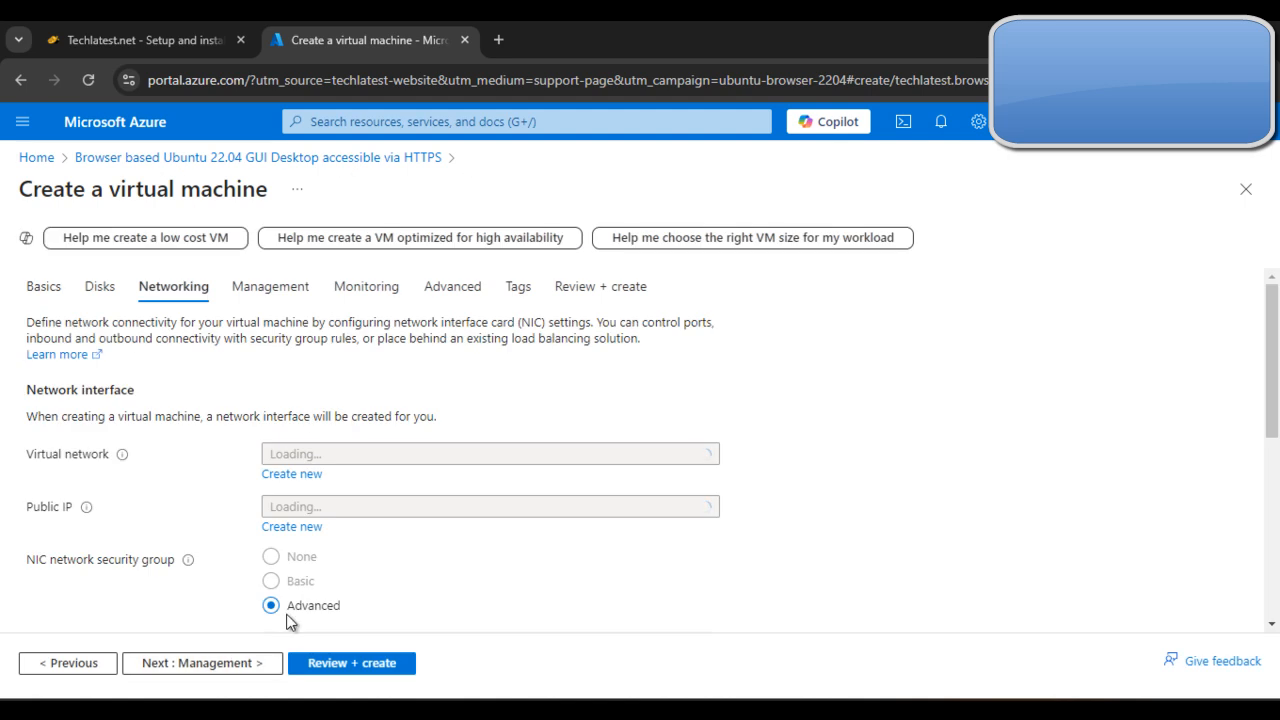
{"action": "scroll", "coordinate": [865, 500], "scroll_direction": "down", "scroll_amount": 2}
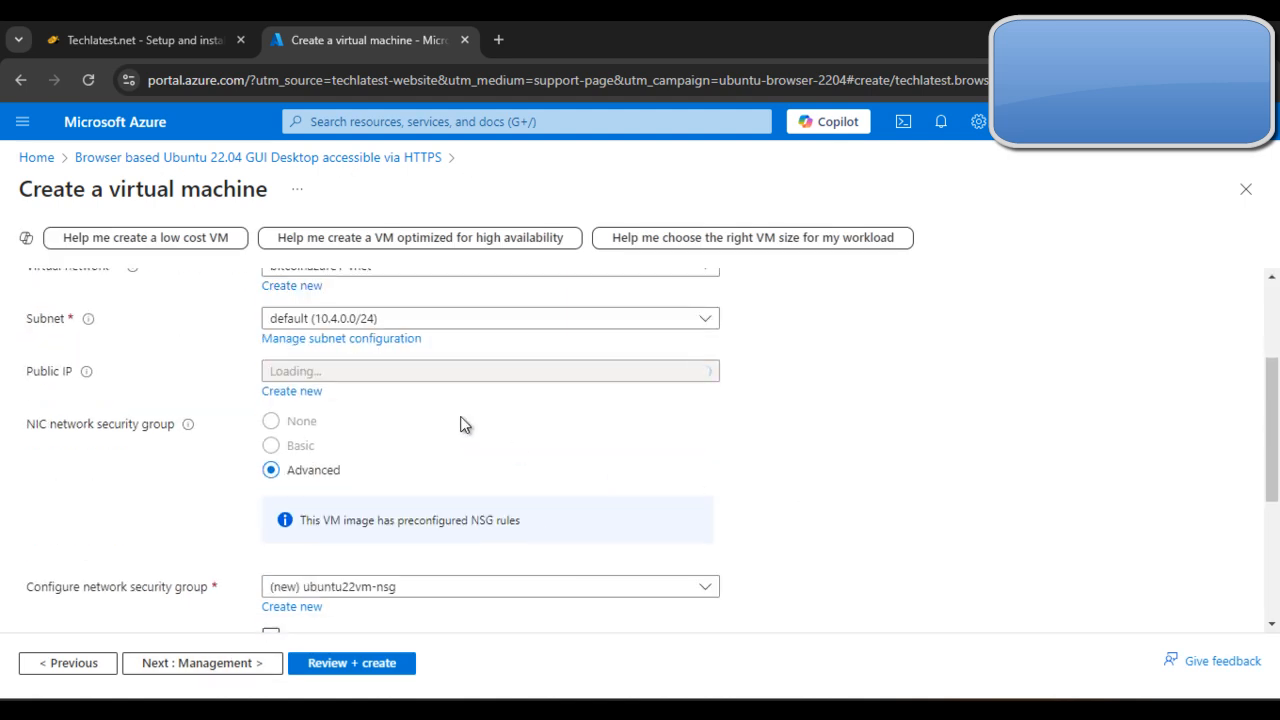
{"action": "scroll", "coordinate": [819, 478], "scroll_direction": "down", "scroll_amount": 2}
{"action": "scroll", "coordinate": [818, 488], "scroll_direction": "down", "scroll_amount": 2}
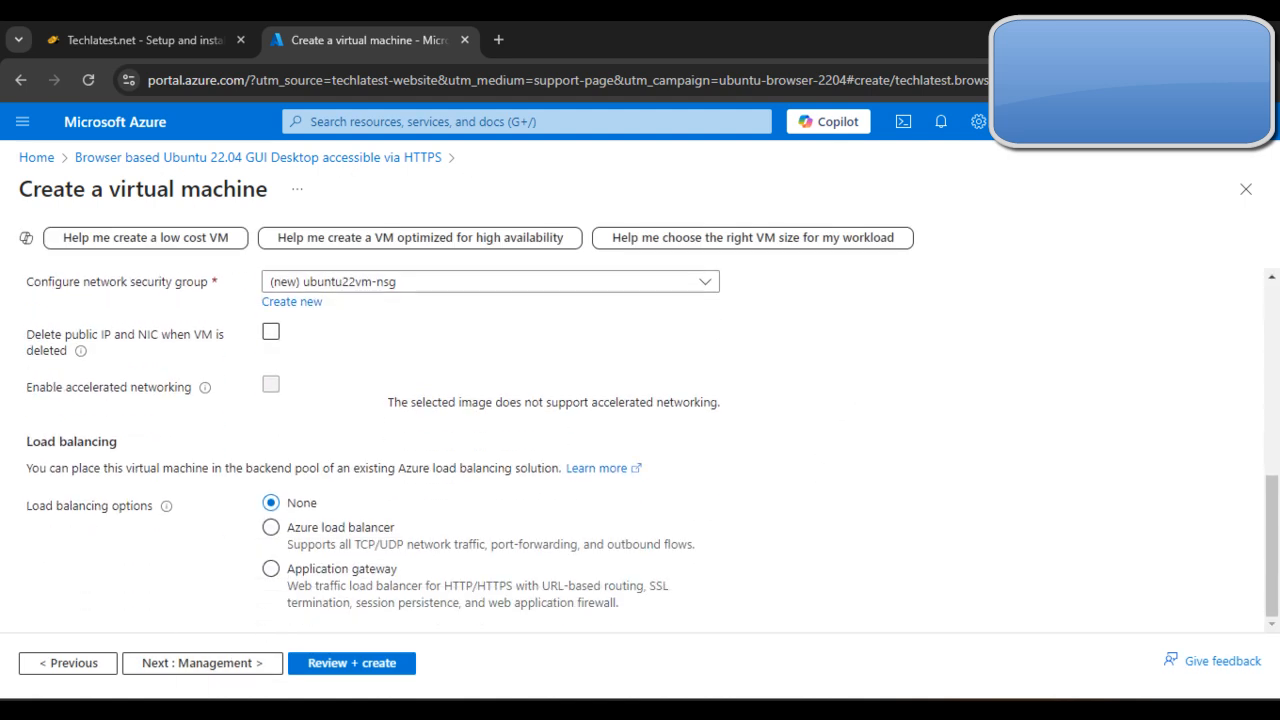
Step: Keep the default Management, Monitoring, Advanced and Tags settings, proceed to the final review and create the virtual machine
{"action": "left_click", "coordinate": [192, 668]}
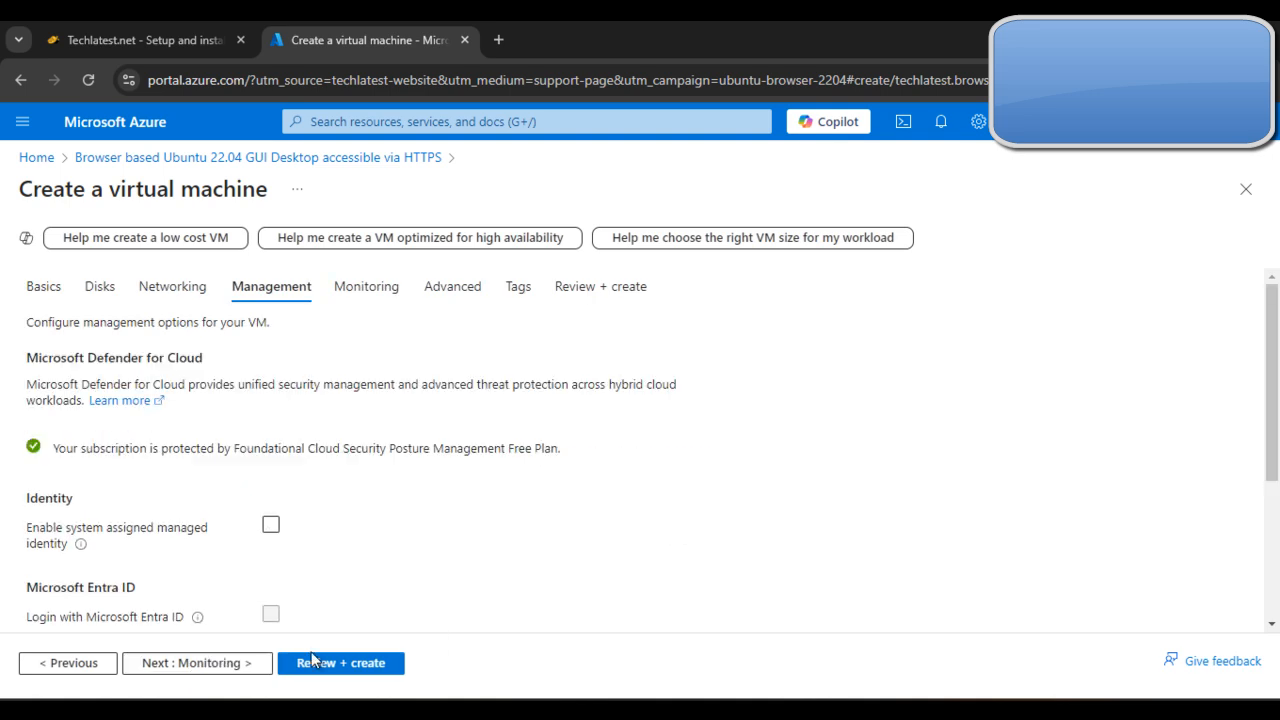
{"action": "left_click", "coordinate": [234, 665]}
{"action": "left_click", "coordinate": [232, 665]}
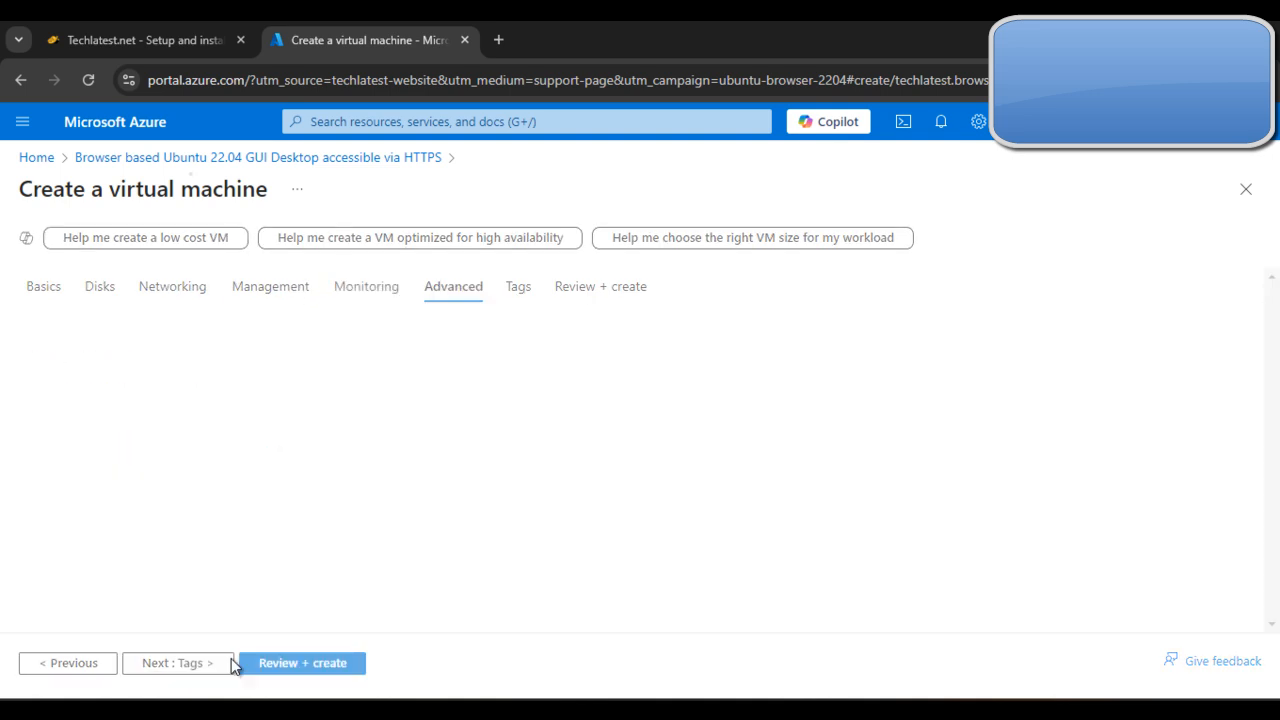
{"action": "scroll", "coordinate": [286, 610], "scroll_direction": "down", "scroll_amount": 5}
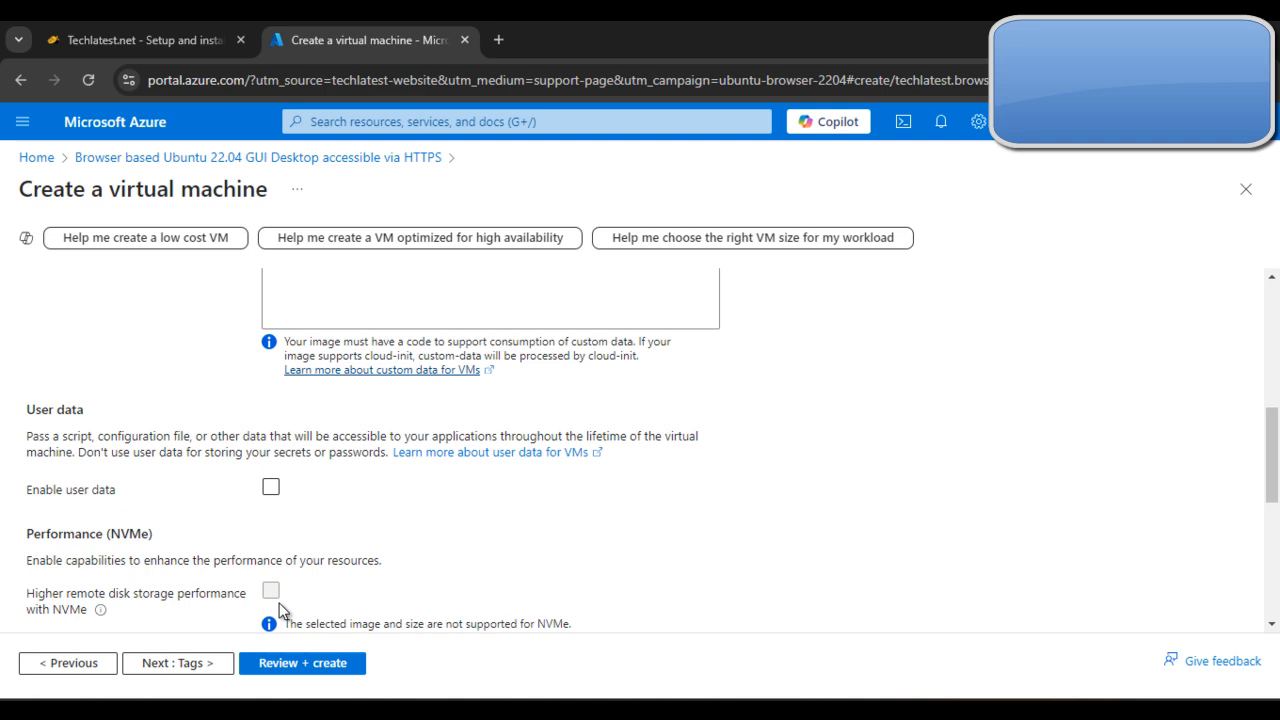
{"action": "left_click", "coordinate": [190, 663]}
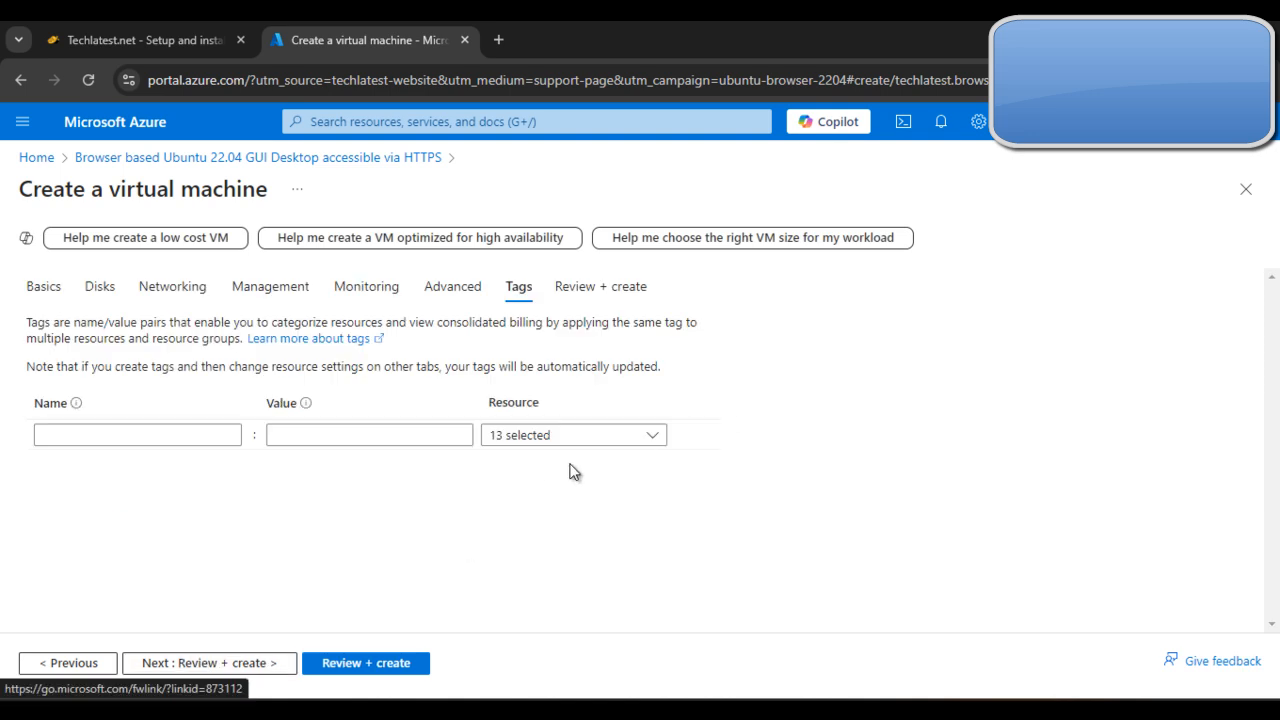
{"action": "left_click", "coordinate": [245, 660]}
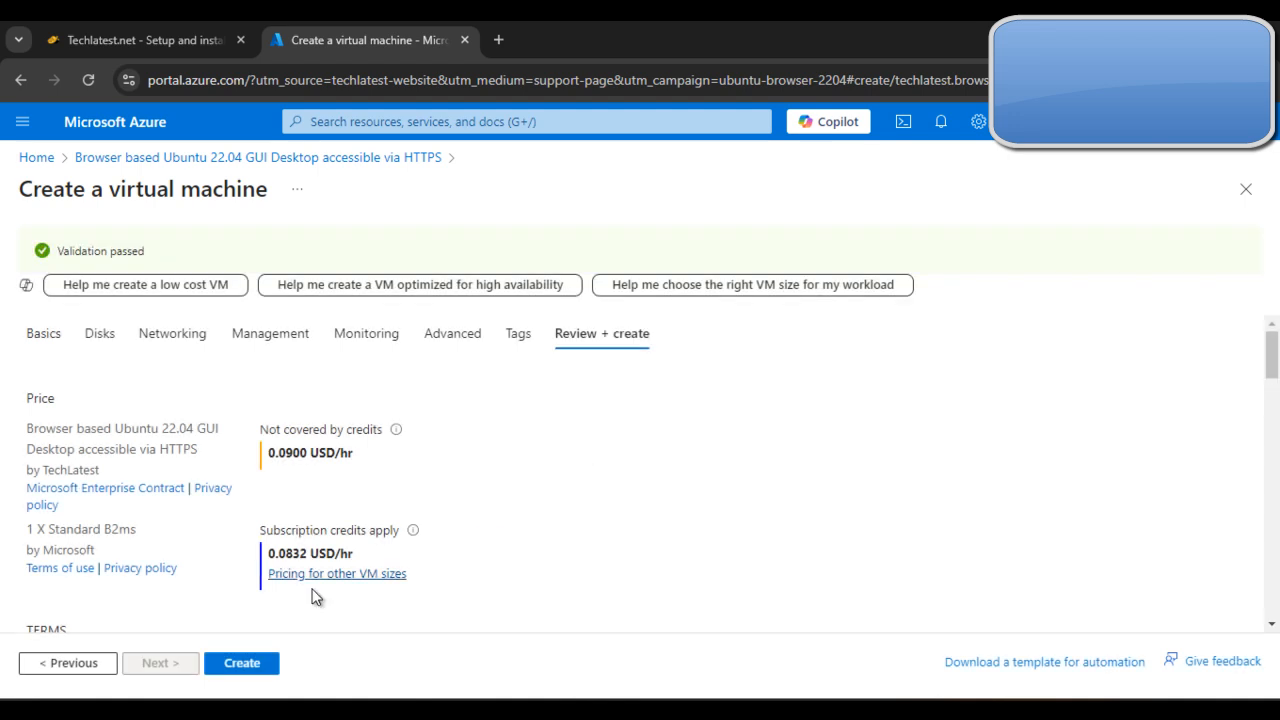
{"action": "left_click", "coordinate": [258, 666]}
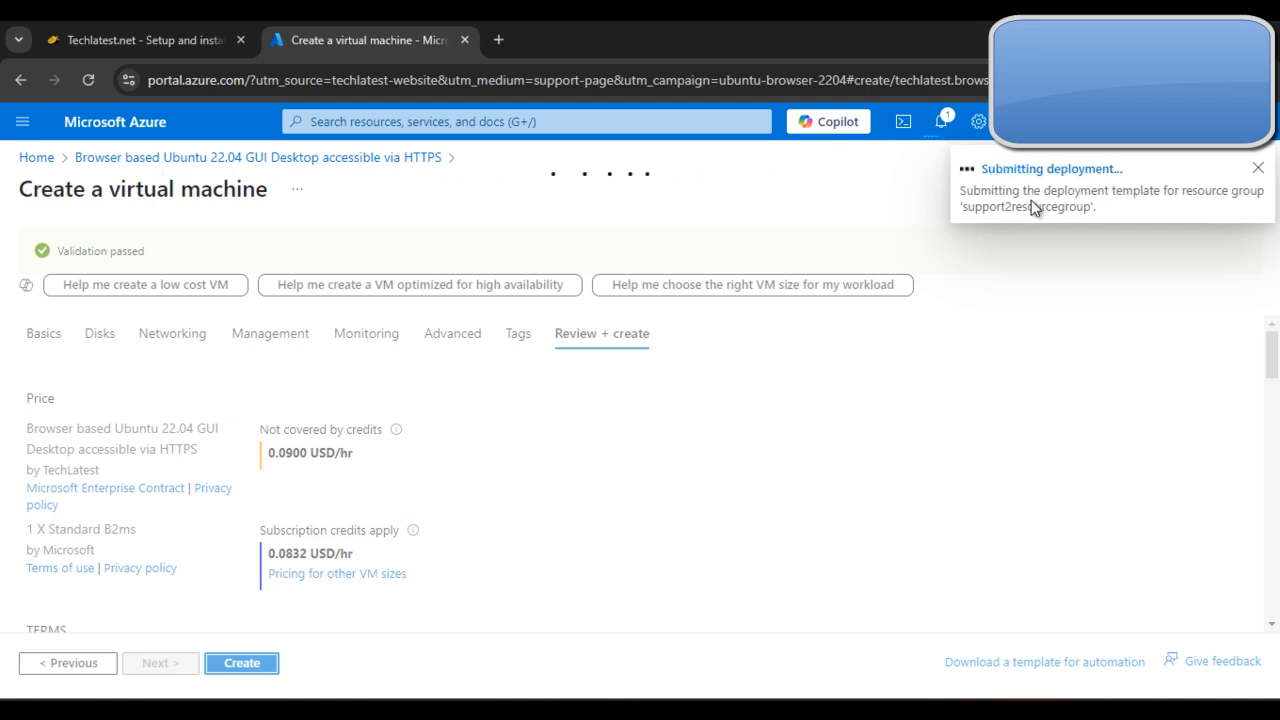
Step: Check the guide's instructions for after creation and open the deployed virtual machine's resource page in the Azure portal
{"action": "left_click", "coordinate": [100, 36]}
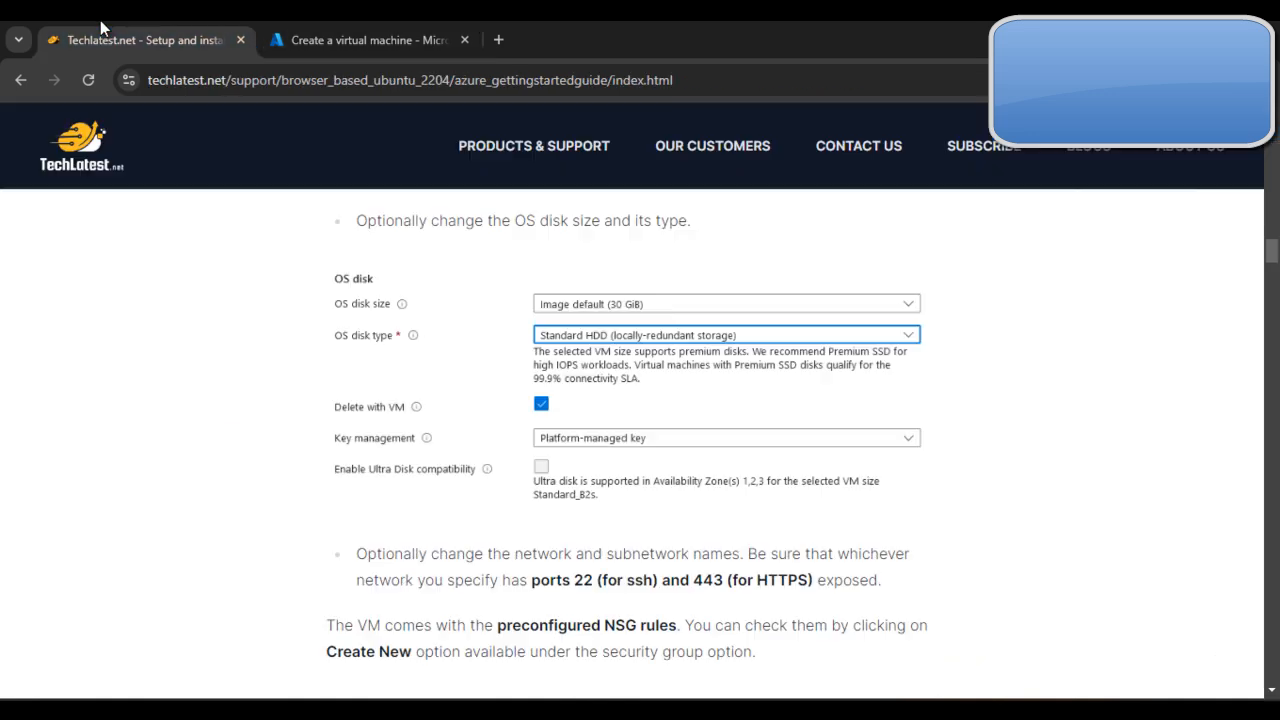
{"action": "scroll", "coordinate": [468, 398], "scroll_direction": "down", "scroll_amount": 12}
{"action": "scroll", "coordinate": [504, 471], "scroll_direction": "up", "scroll_amount": 4}
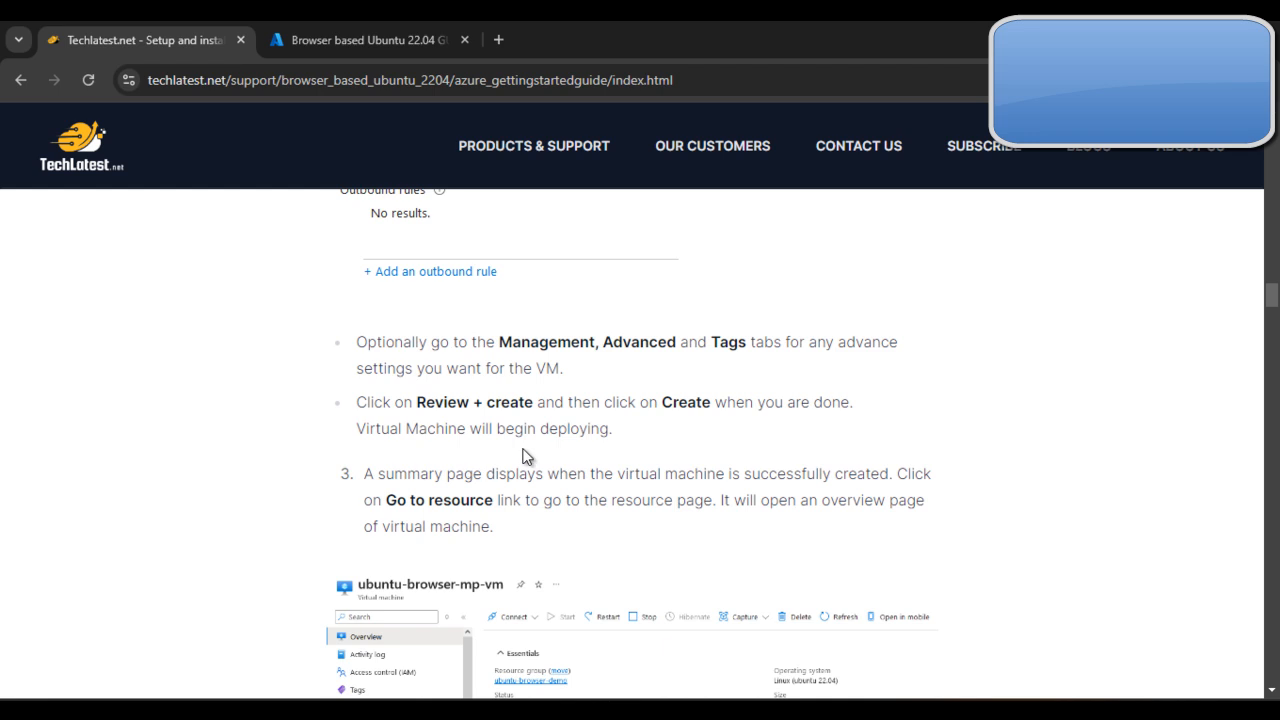
{"action": "scroll", "coordinate": [540, 452], "scroll_direction": "down", "scroll_amount": 2}
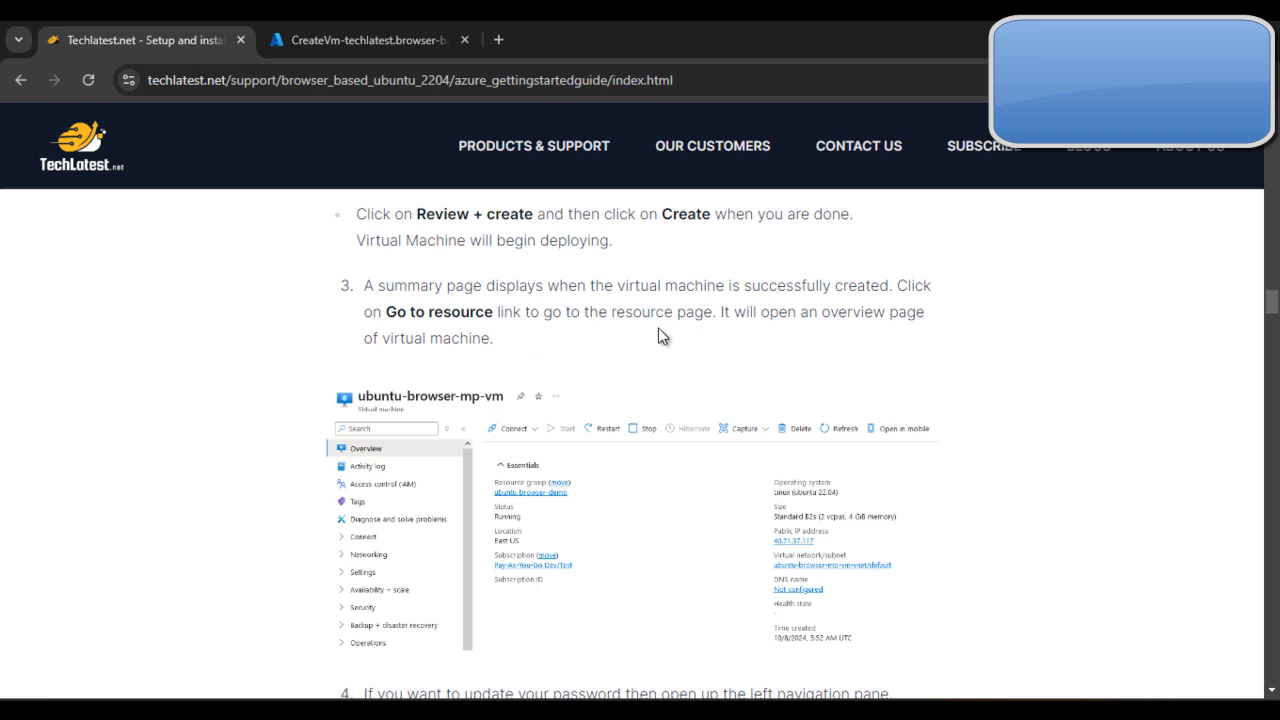
{"action": "left_click", "coordinate": [278, 32]}
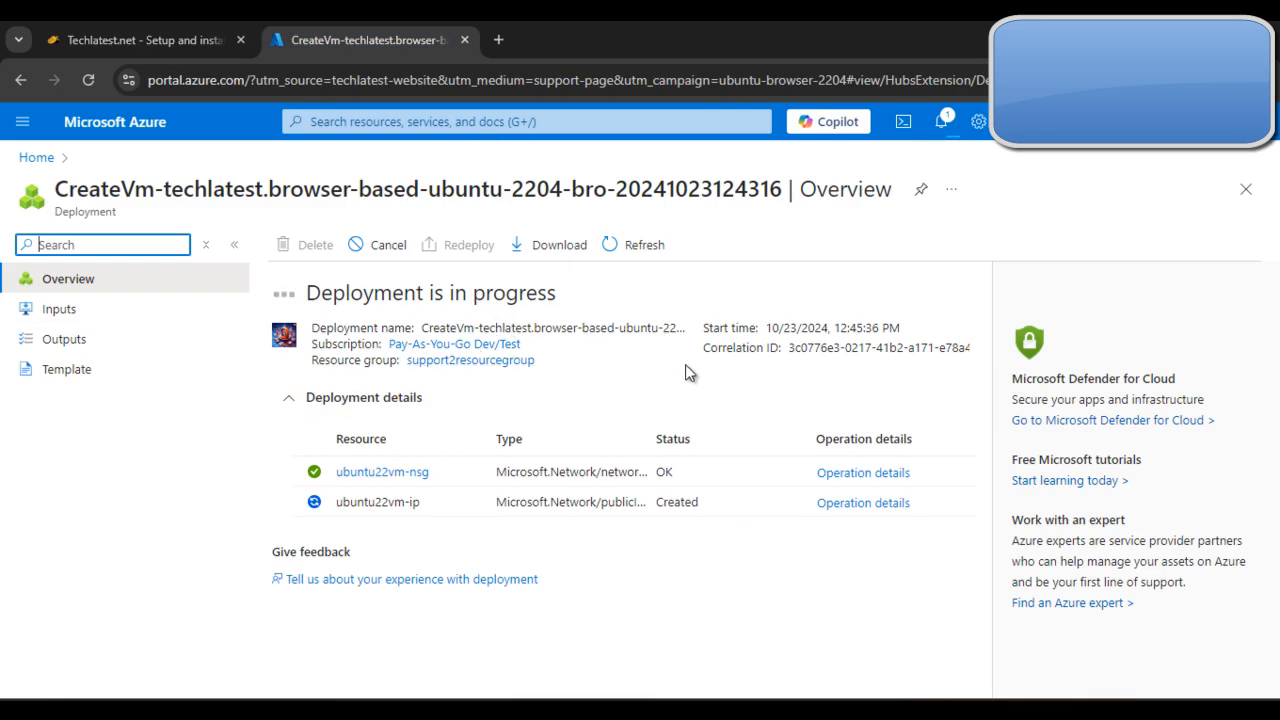
{"action": "left_click", "coordinate": [391, 544]}
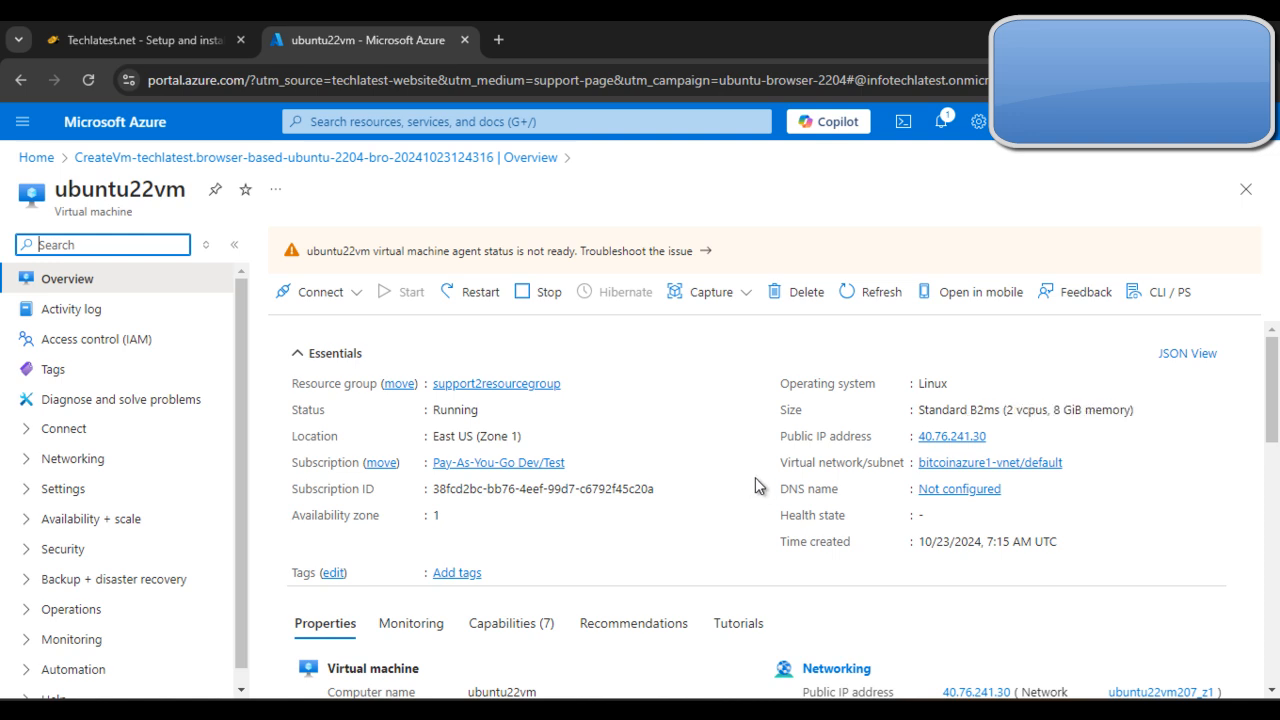
Step: Look up the deployment guide's instructions for updating the virtual machine's password
{"action": "left_click", "coordinate": [100, 22]}
{"action": "scroll", "coordinate": [834, 537], "scroll_direction": "down", "scroll_amount": 15}
{"action": "scroll", "coordinate": [838, 558], "scroll_direction": "down", "scroll_amount": 10}
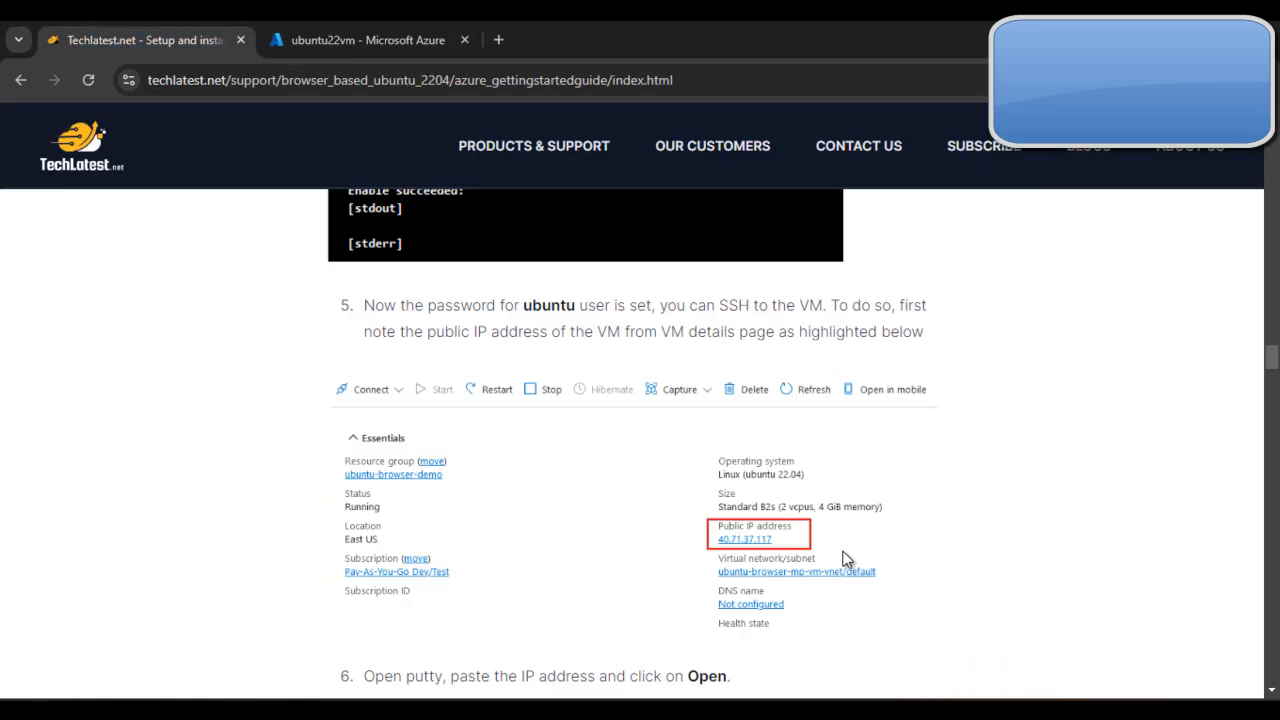
{"action": "scroll", "coordinate": [847, 554], "scroll_direction": "up", "scroll_amount": 13}
{"action": "scroll", "coordinate": [843, 562], "scroll_direction": "up", "scroll_amount": 10}
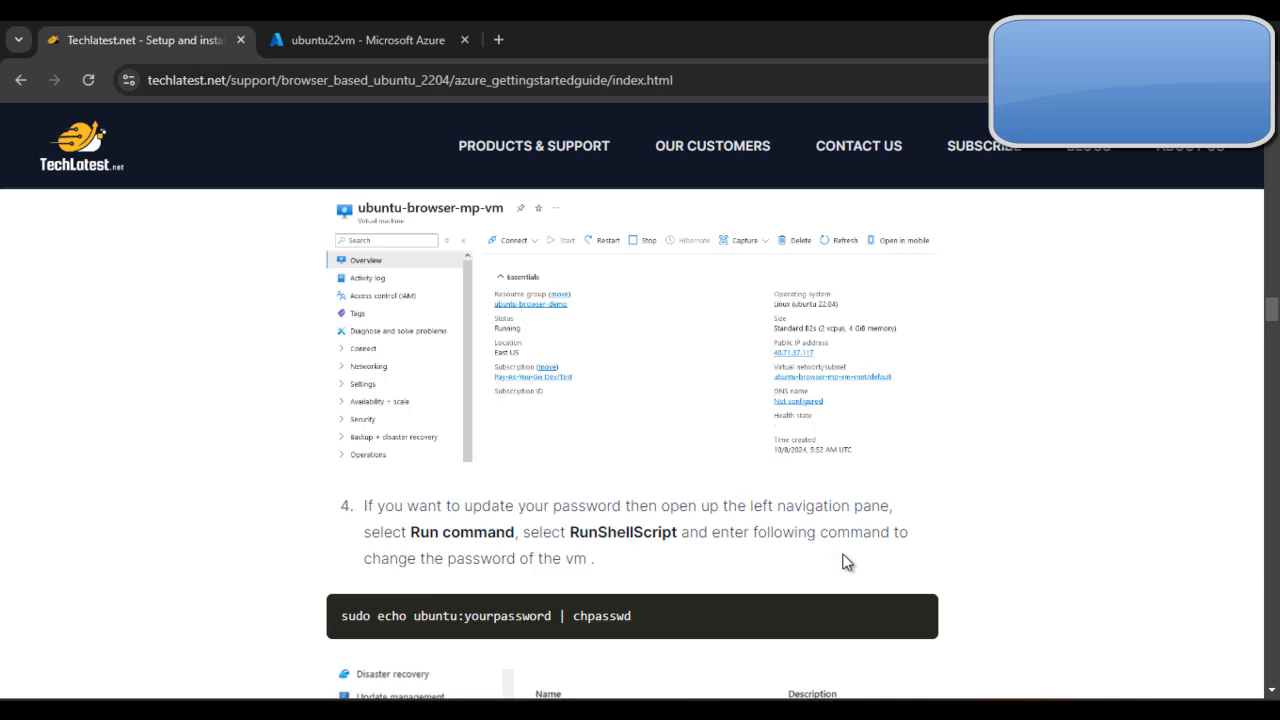
{"action": "scroll", "coordinate": [478, 418], "scroll_direction": "down", "scroll_amount": 3}
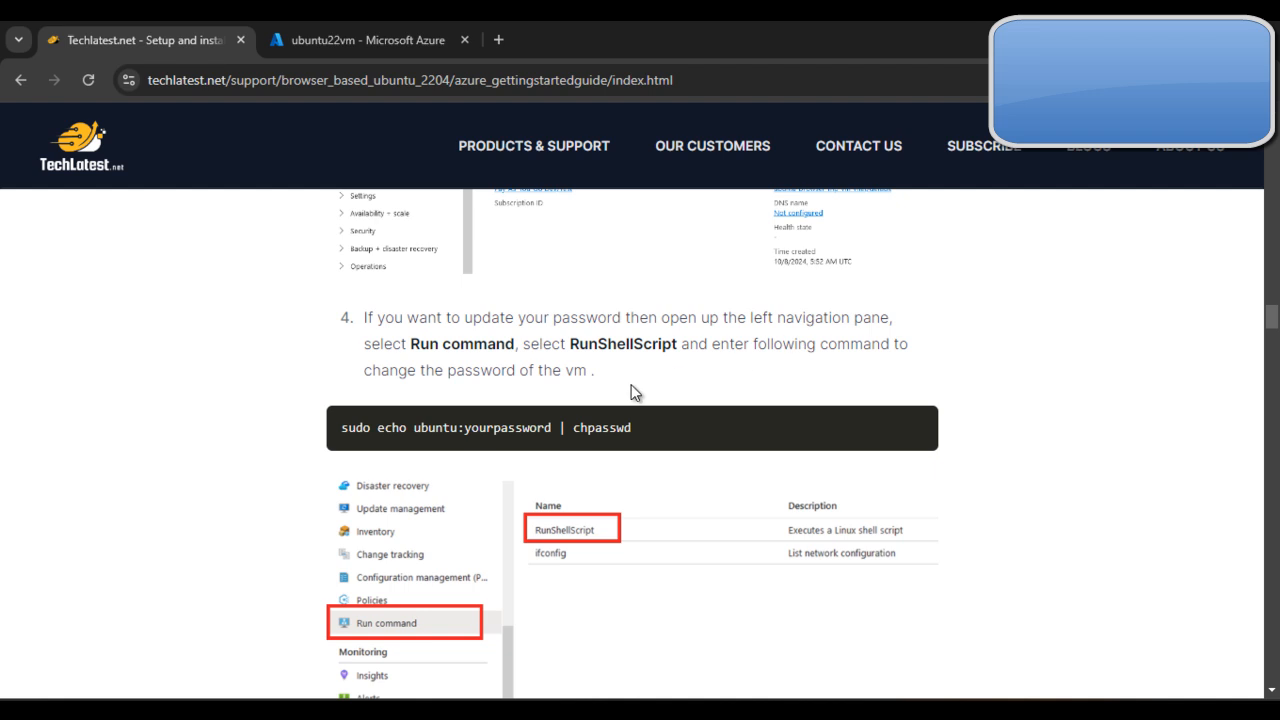
Step: Find Run command for ubuntu22vm in the Azure portal and open RunShellScript
{"action": "left_click", "coordinate": [358, 40]}
{"action": "left_click", "coordinate": [83, 245]}
{"action": "type", "text": "Run"}
{"action": "key", "text": "BackSpace"}
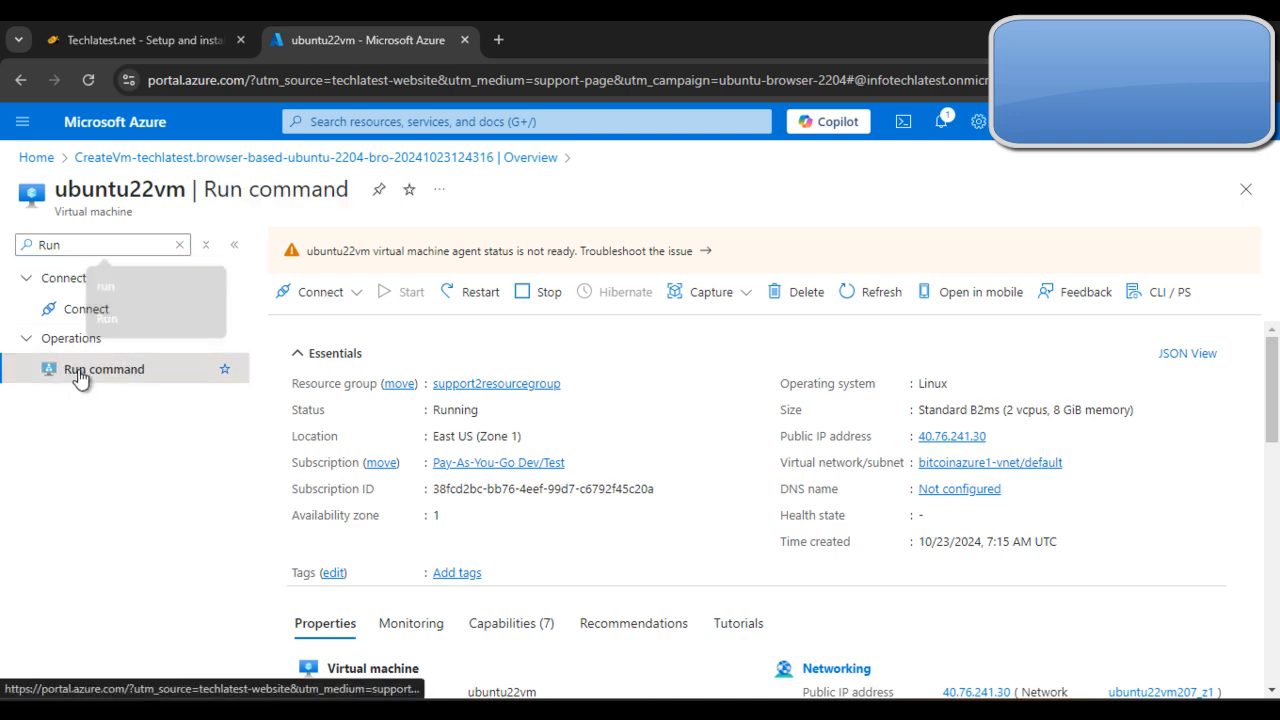
{"action": "left_click", "coordinate": [84, 370]}
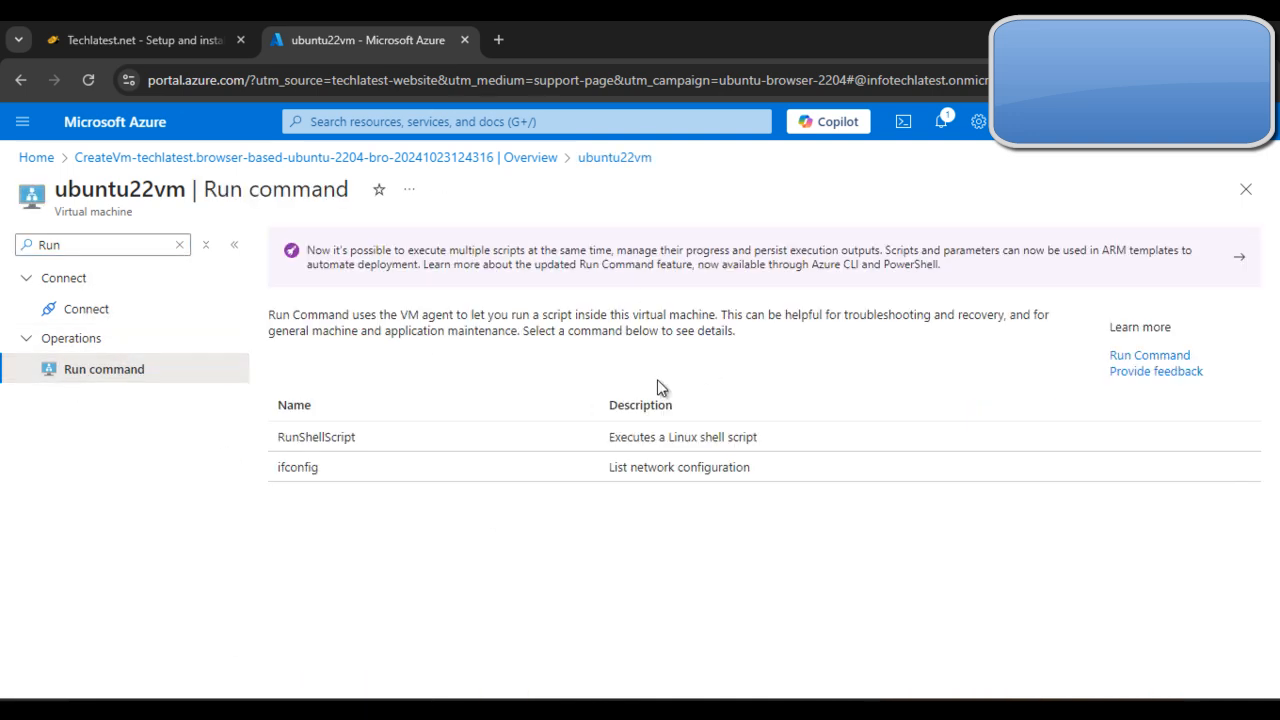
{"action": "left_click", "coordinate": [350, 445]}
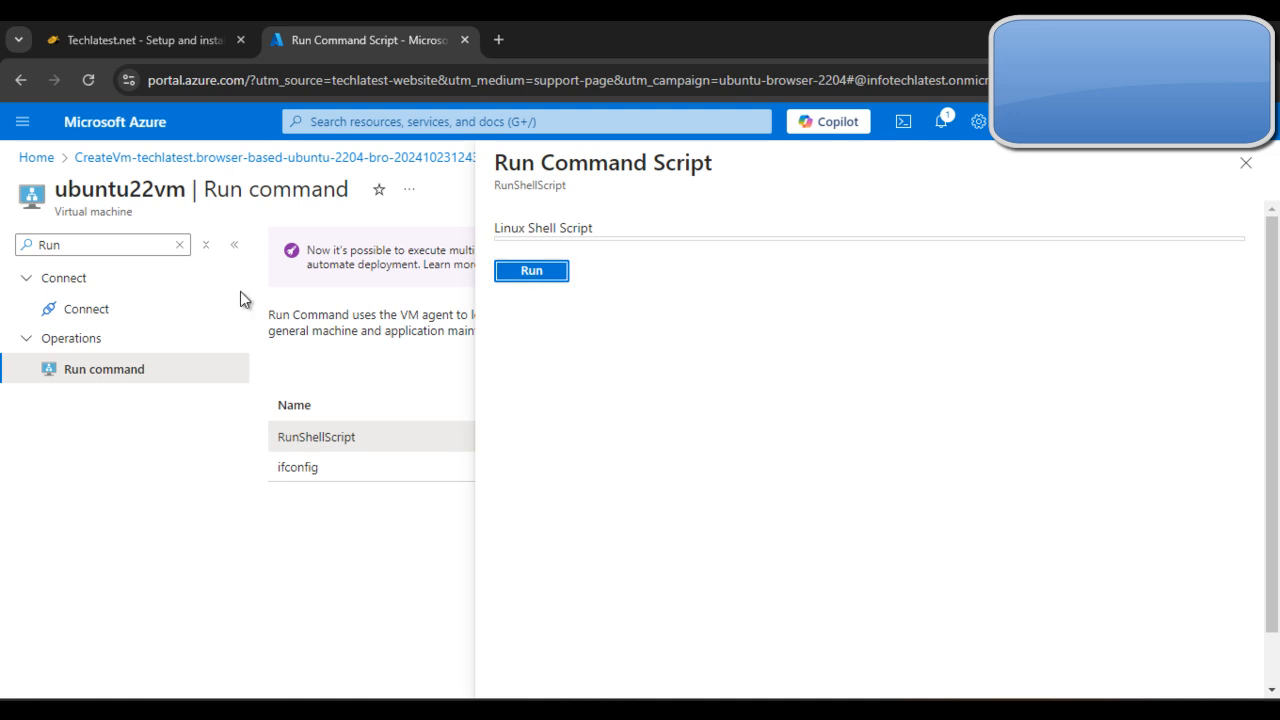
Step: Paste the guide's sample chpasswd command into the Linux shell script, discard it without running, and clear the resource search
{"action": "left_click", "coordinate": [140, 40]}
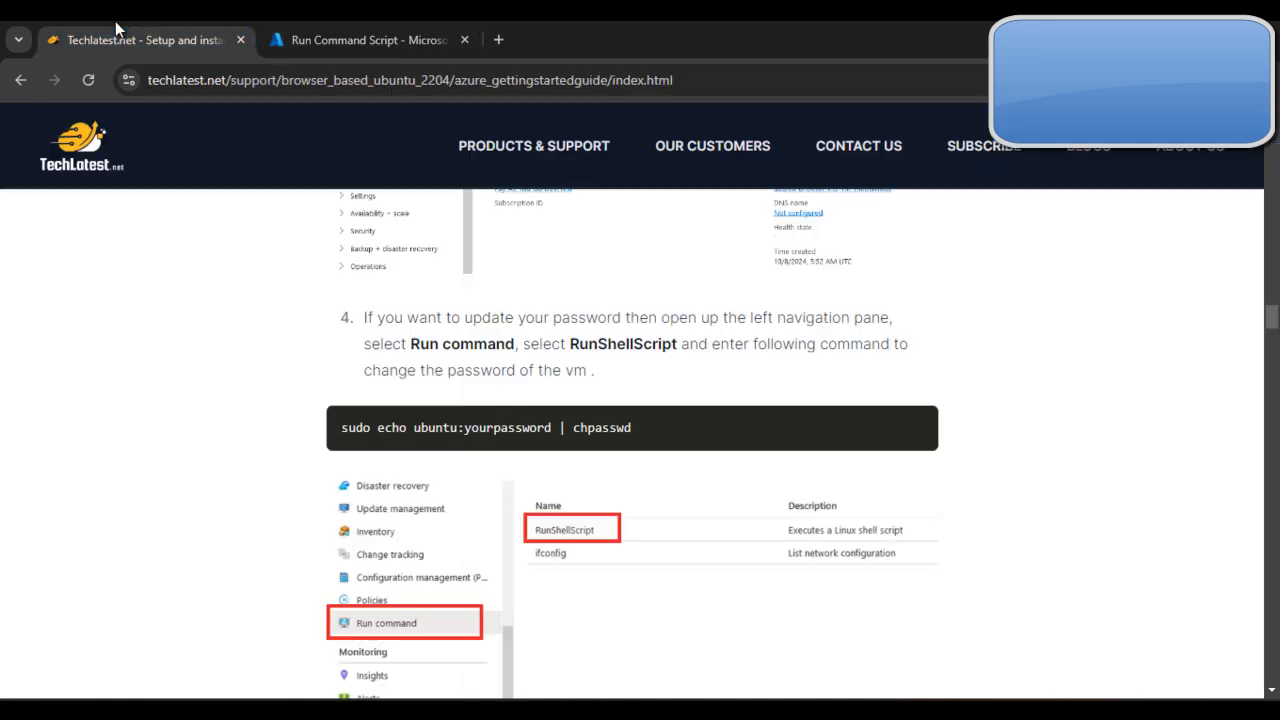
{"action": "triple_click", "coordinate": [518, 436]}
{"action": "key", "text": "ctrl+c"}
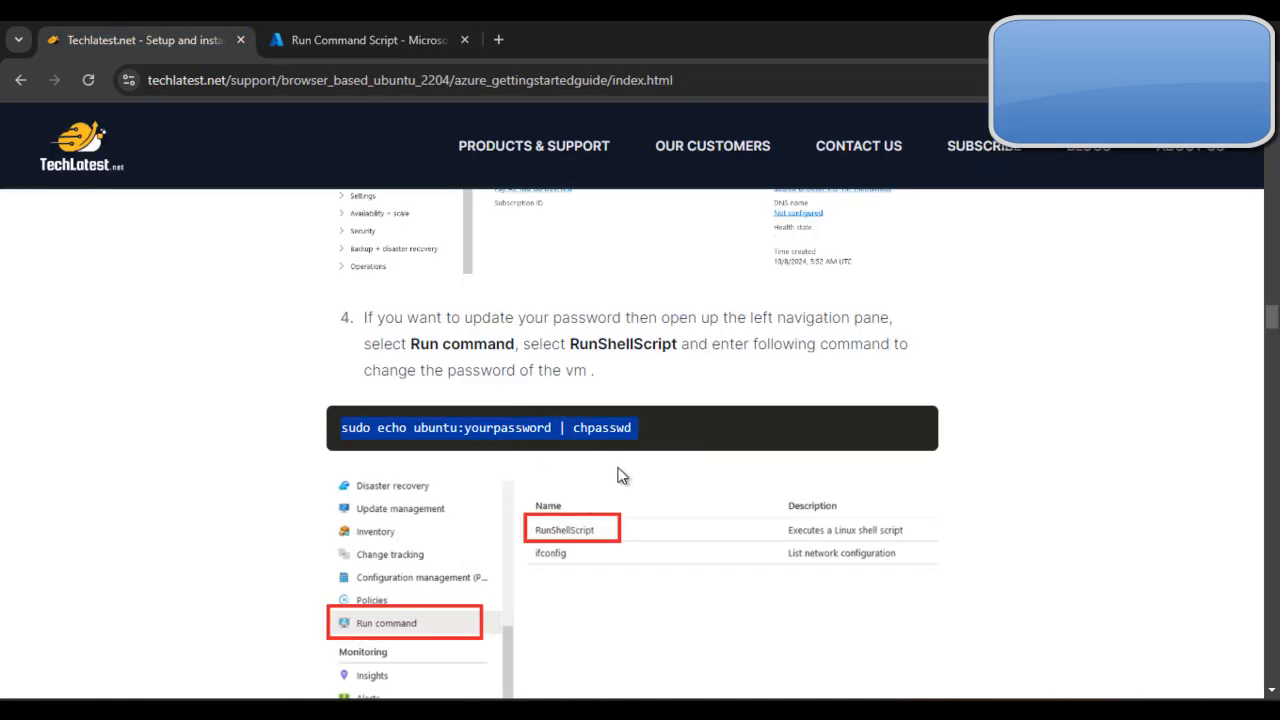
{"action": "left_click", "coordinate": [400, 35]}
{"action": "left_click", "coordinate": [734, 242]}
{"action": "key", "text": "ctrl+v"}
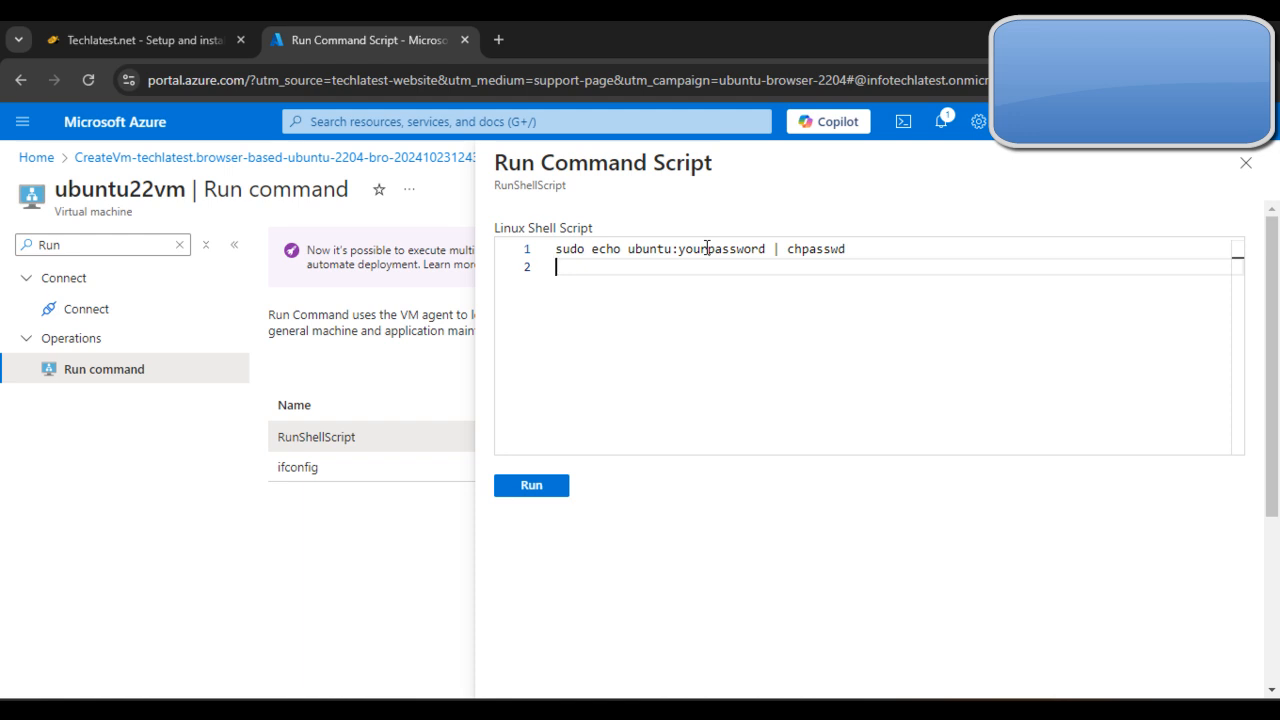
{"action": "left_click", "coordinate": [1245, 162]}
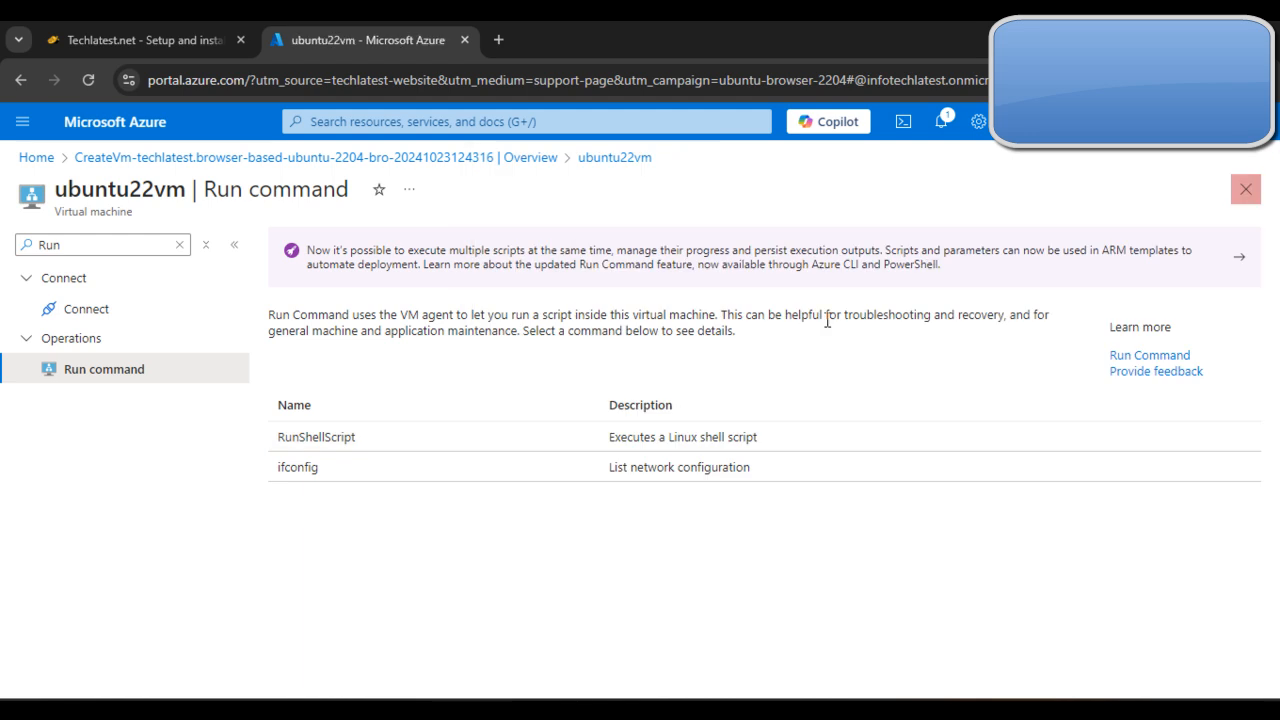
{"action": "left_click", "coordinate": [180, 244]}
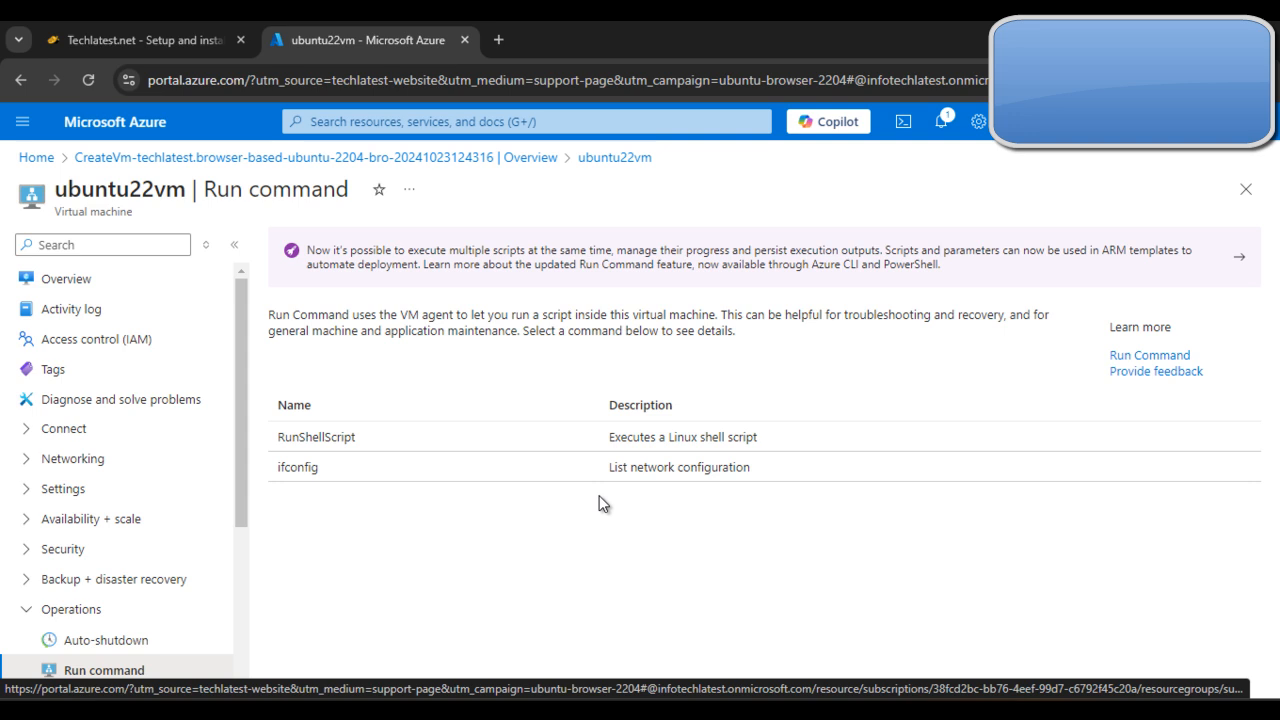
Step: Return to the ubuntu22vm overview and examine the virtual machine's details
{"action": "left_click", "coordinate": [146, 284]}
{"action": "scroll", "coordinate": [880, 446], "scroll_direction": "down", "scroll_amount": 1}
{"action": "scroll", "coordinate": [893, 364], "scroll_direction": "up", "scroll_amount": 1}
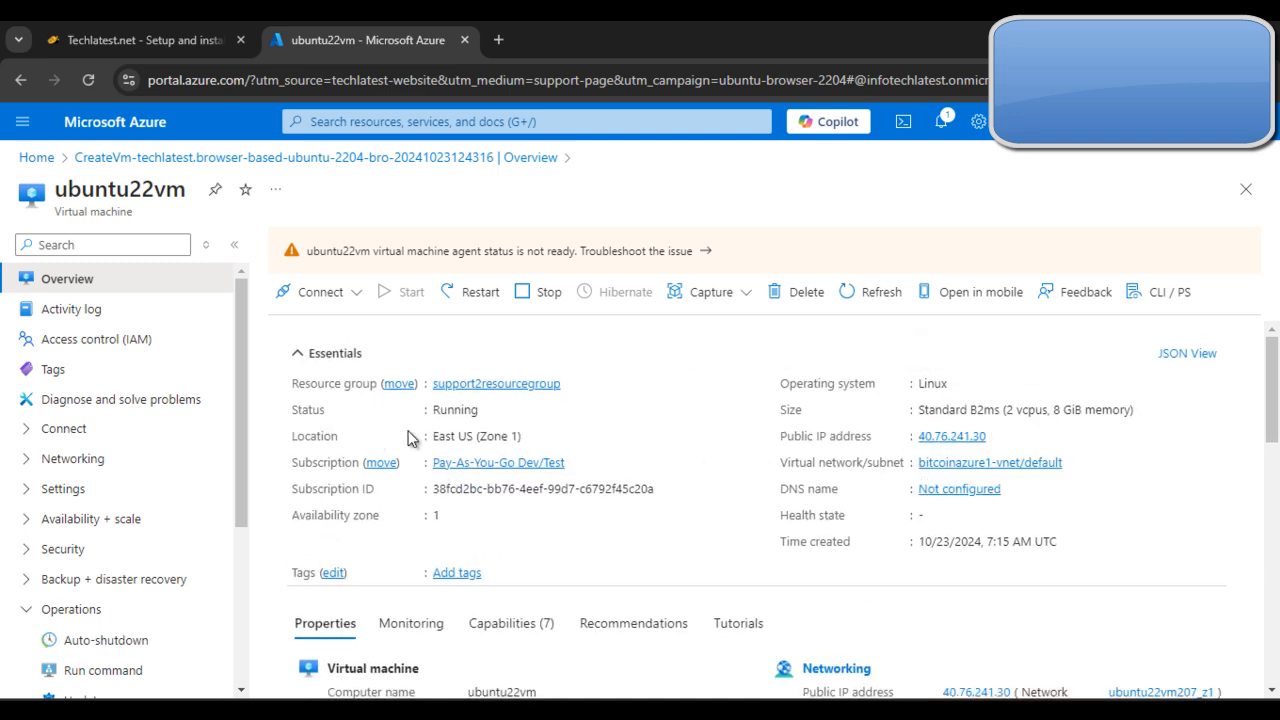
Step: Read the deployment guide's instructions for noting the public IP address and connecting to the virtual machine with PuTTY
{"action": "left_click", "coordinate": [52, 34]}
{"action": "scroll", "coordinate": [568, 430], "scroll_direction": "down", "scroll_amount": 1}
{"action": "scroll", "coordinate": [568, 430], "scroll_direction": "down", "scroll_amount": 10}
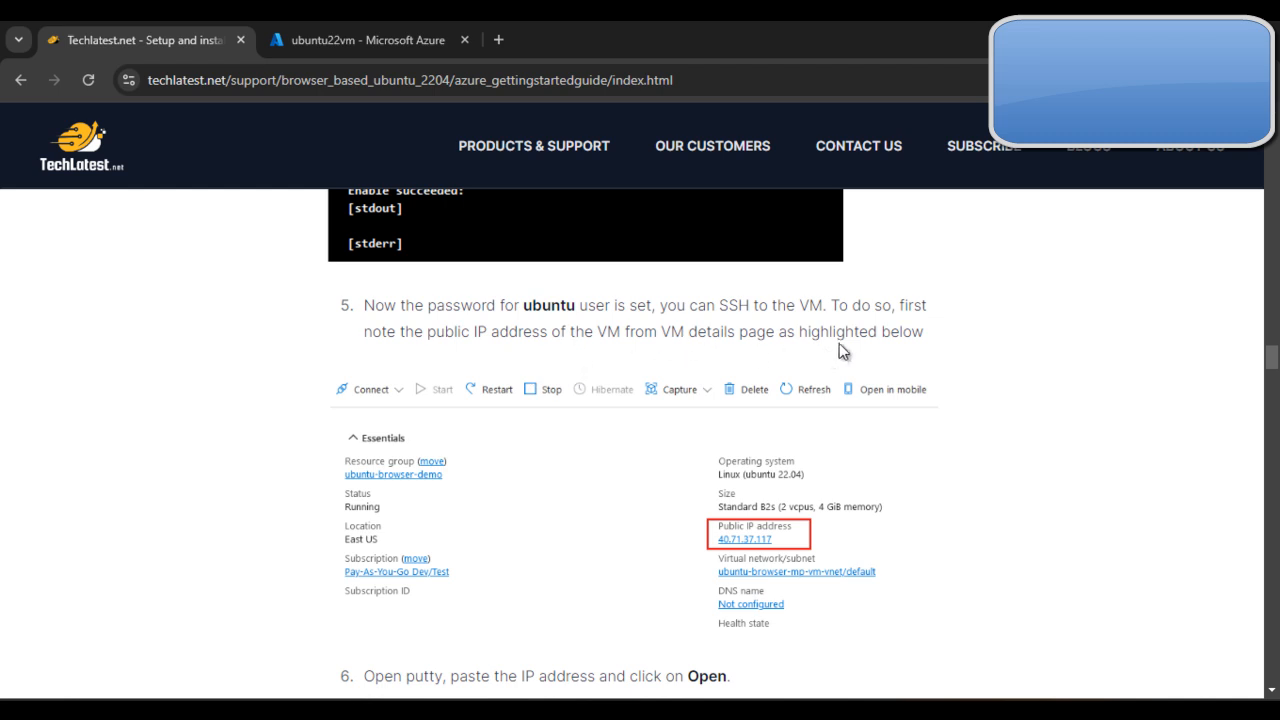
{"action": "scroll", "coordinate": [880, 362], "scroll_direction": "down", "scroll_amount": 1}
{"action": "scroll", "coordinate": [880, 366], "scroll_direction": "down", "scroll_amount": 2}
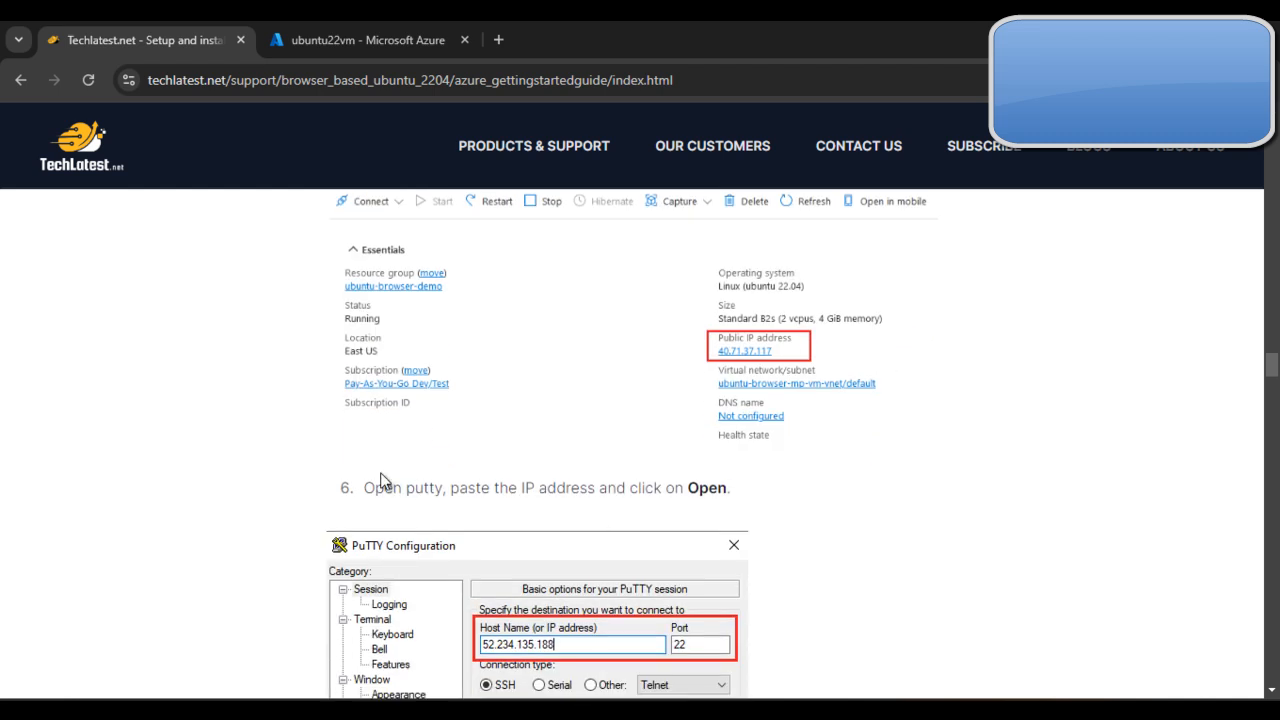
{"action": "scroll", "coordinate": [551, 469], "scroll_direction": "down", "scroll_amount": 1}
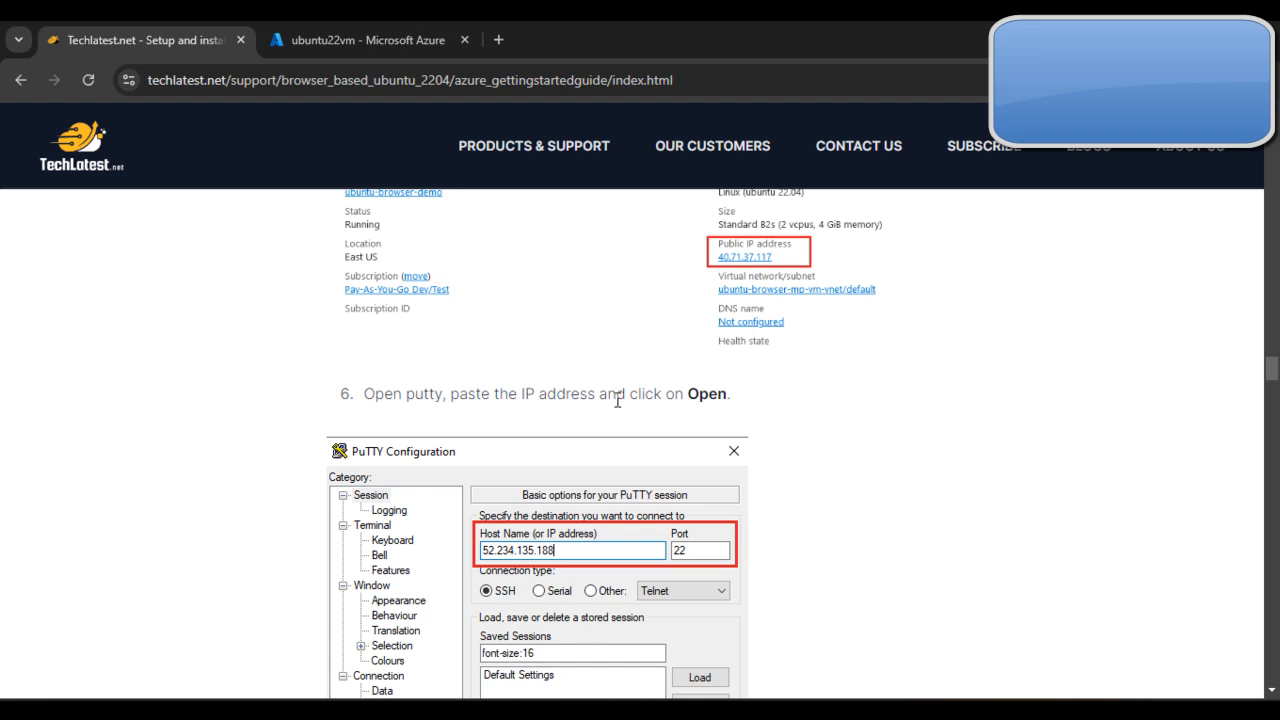
Step: Copy the virtual machine's public IP address, open a PuTTY session to 40.76.241.30 and accept the server's host key
{"action": "left_click", "coordinate": [324, 29]}
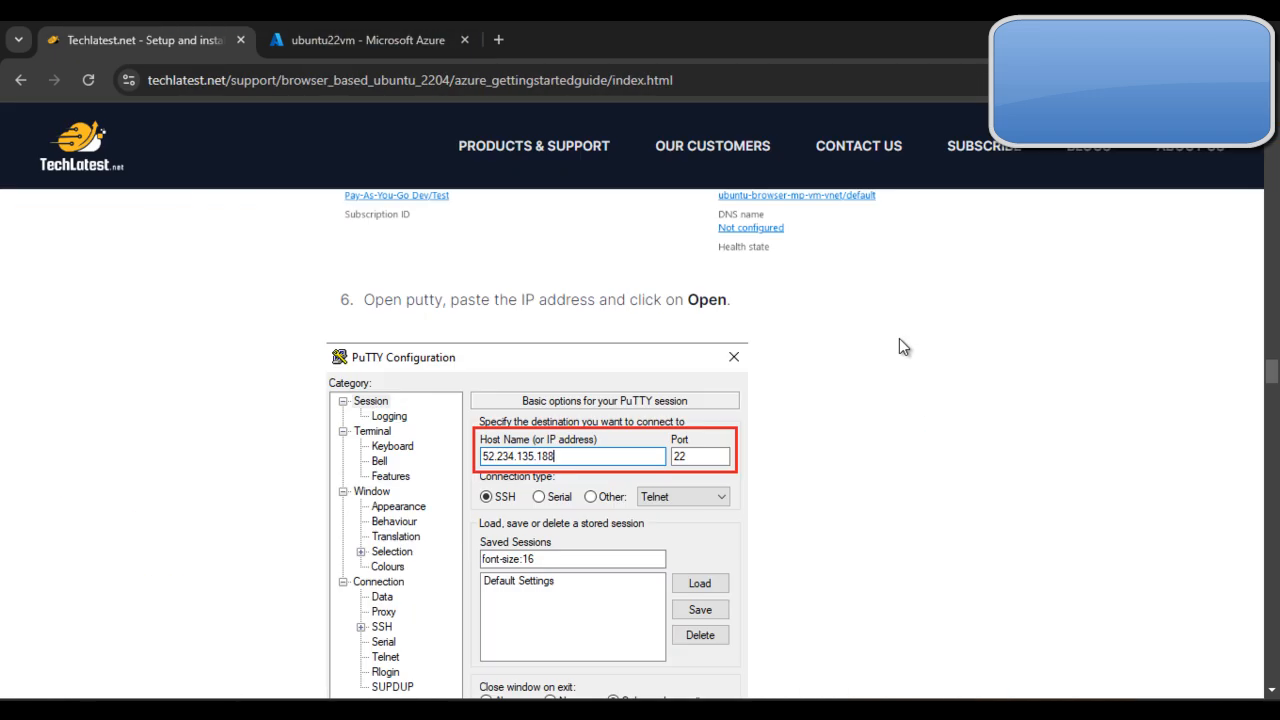
{"action": "key", "text": "super+s"}
{"action": "type", "text": "pu"}
{"action": "key", "text": "Return"}
{"action": "type", "text": "40.76.241.30"}
{"action": "left_click", "coordinate": [720, 577]}
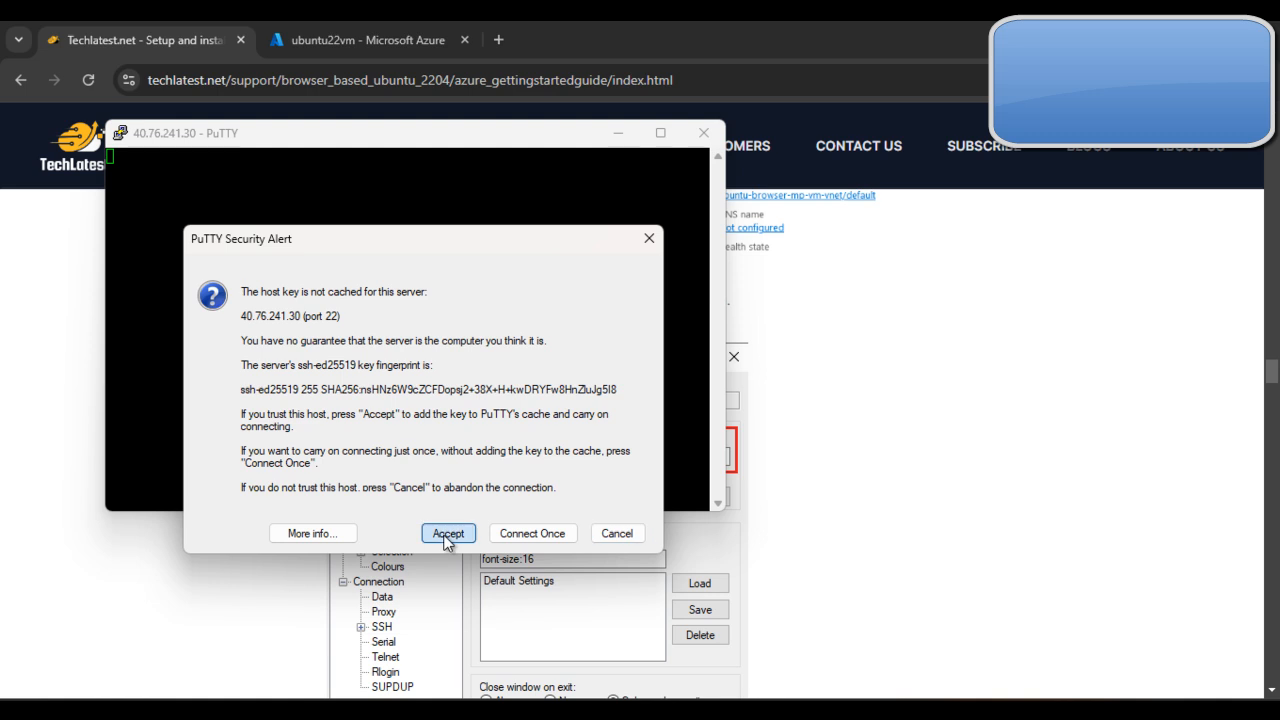
{"action": "left_click", "coordinate": [447, 533]}
Step: Maximize the PuTTY session window and set its terminal font size to 20-point Courier New
{"action": "left_click", "coordinate": [660, 132]}
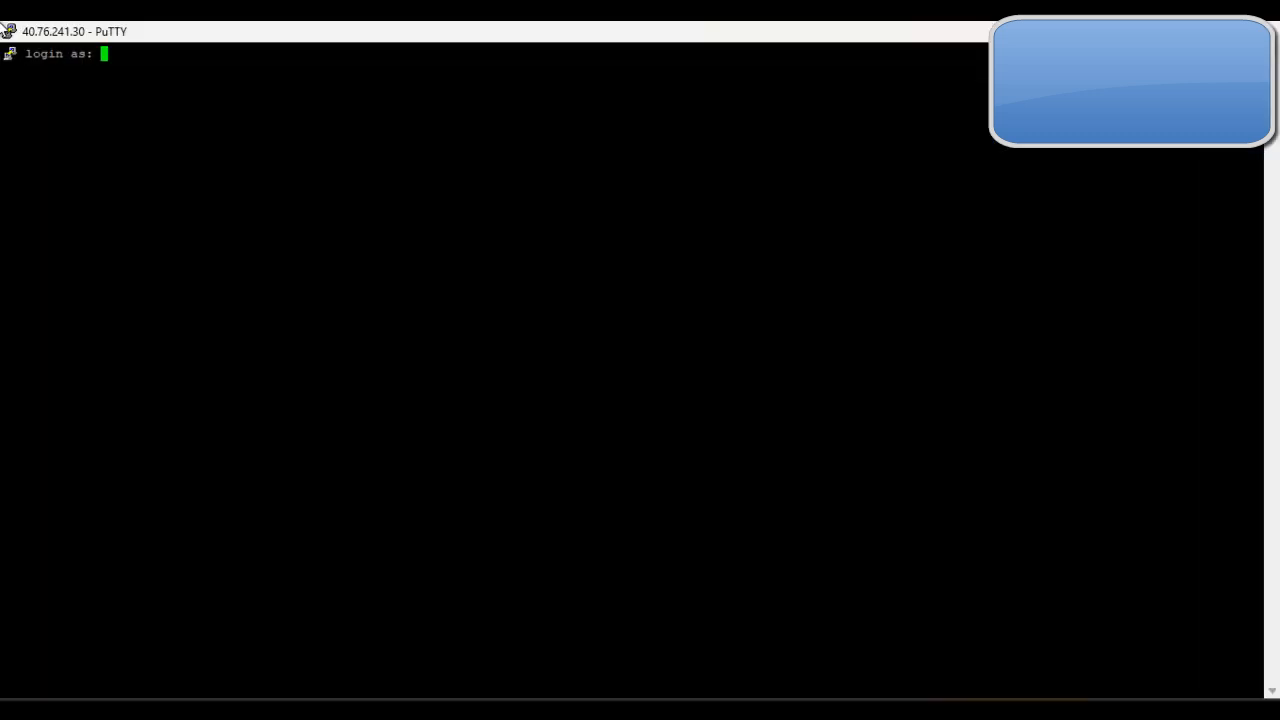
{"action": "left_click", "coordinate": [6, 33]}
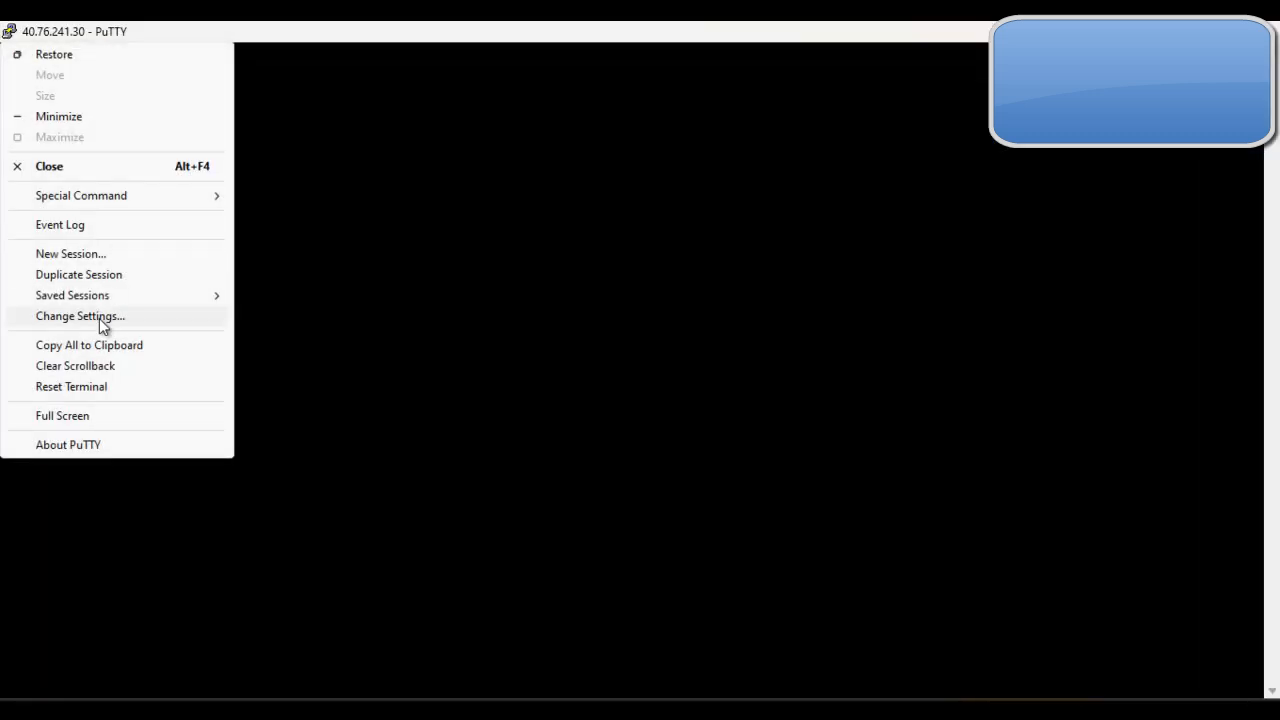
{"action": "left_click", "coordinate": [99, 316]}
{"action": "left_click", "coordinate": [500, 334]}
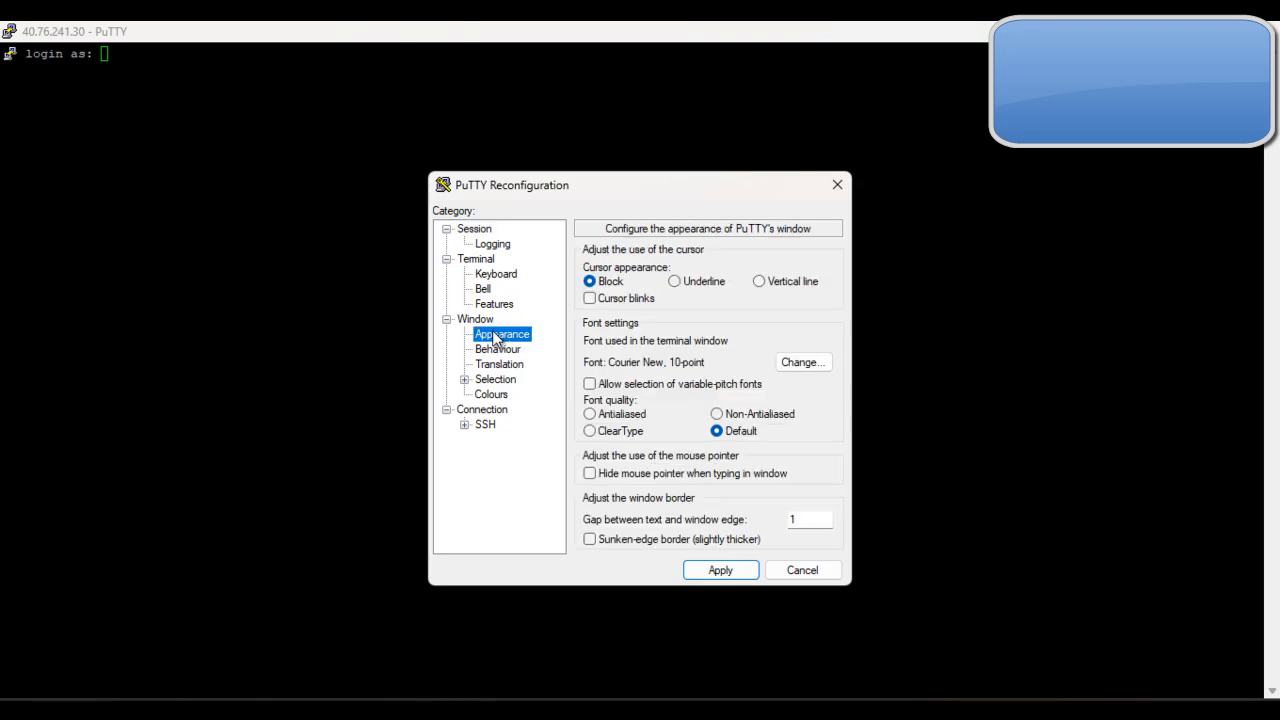
{"action": "left_click", "coordinate": [821, 365]}
{"action": "left_click", "coordinate": [794, 416]}
{"action": "left_click", "coordinate": [727, 664]}
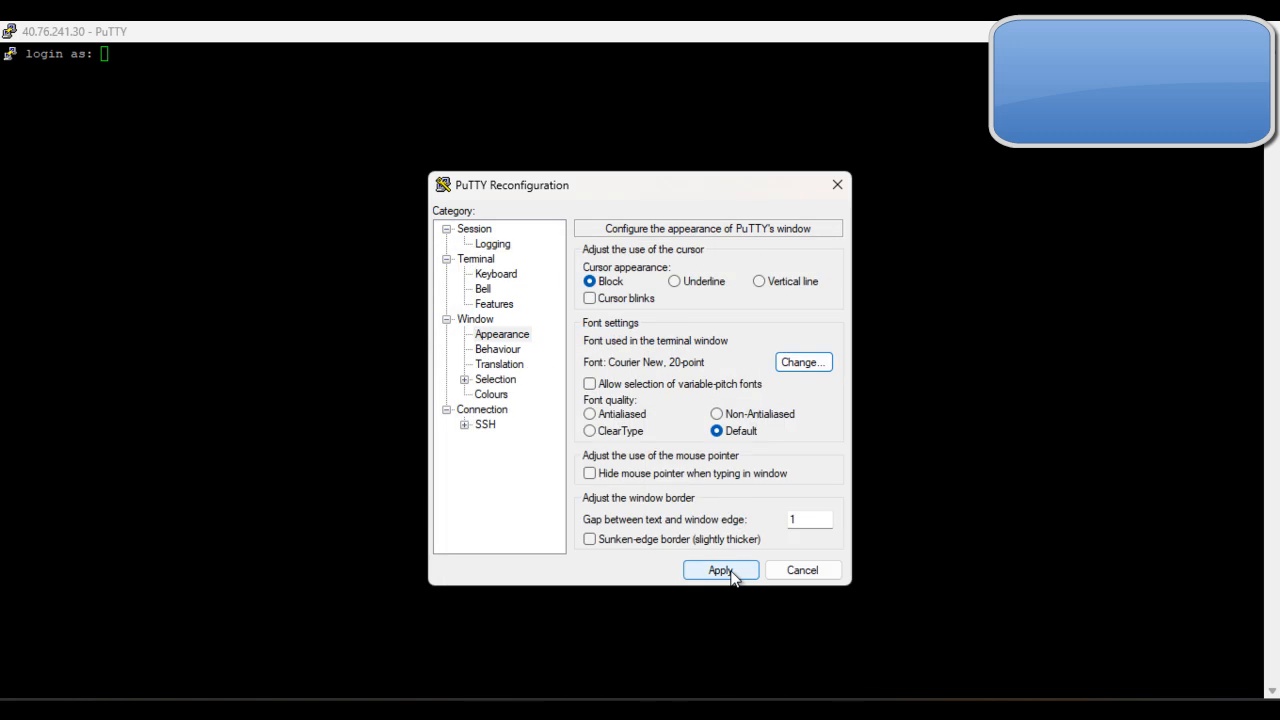
{"action": "left_click", "coordinate": [724, 571]}
Step: Log in to the SSH session as ubuntu with the account password
{"action": "type", "text": "ubuntu"}
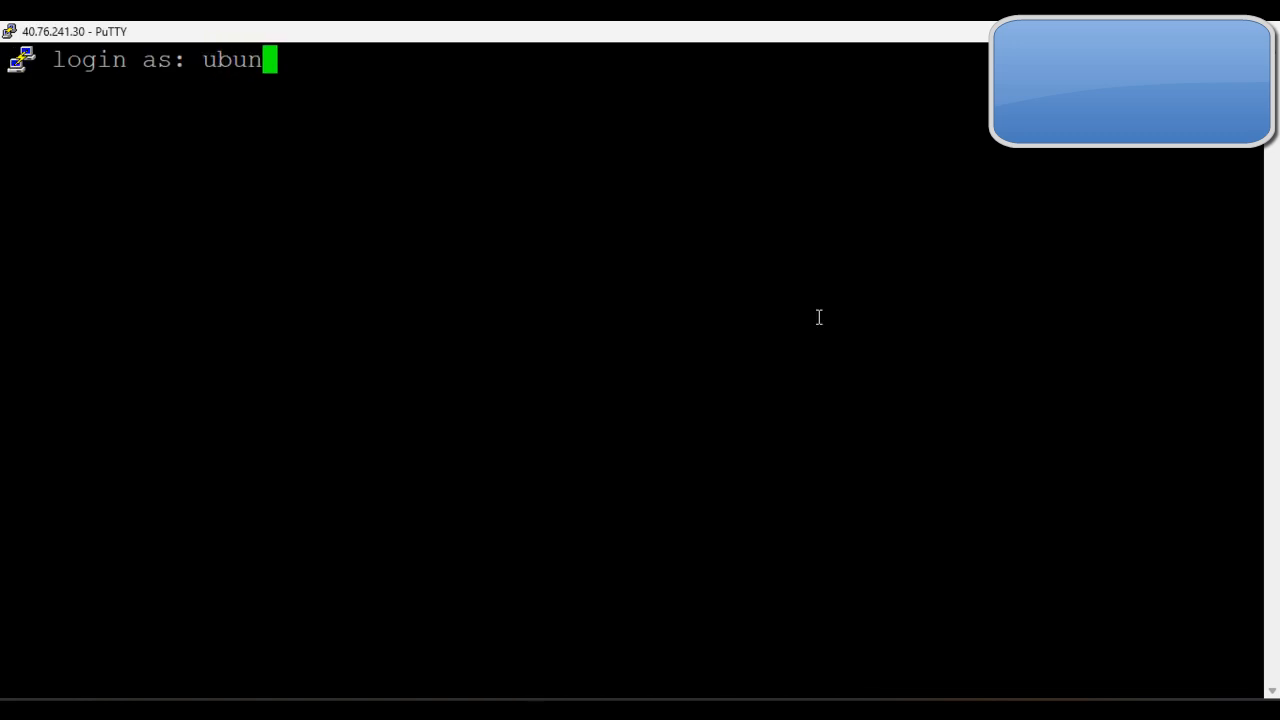
{"action": "key", "text": "Return"}
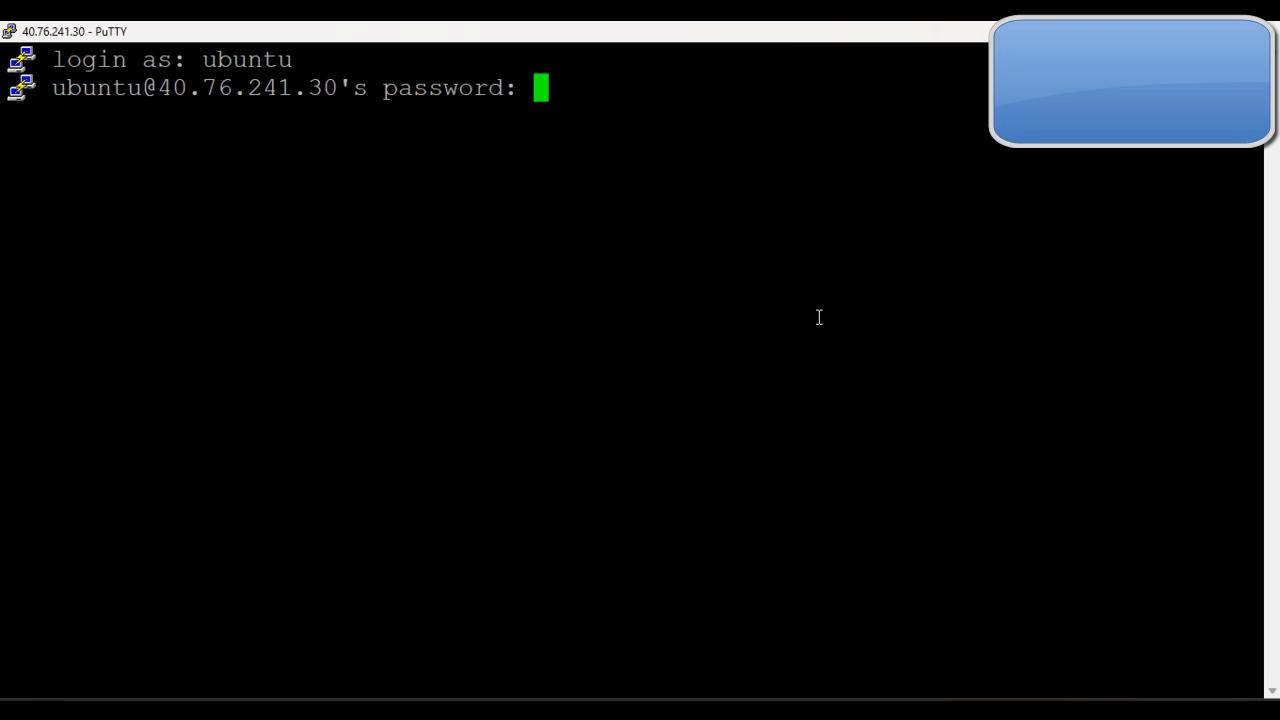
{"action": "key", "text": "Return"}
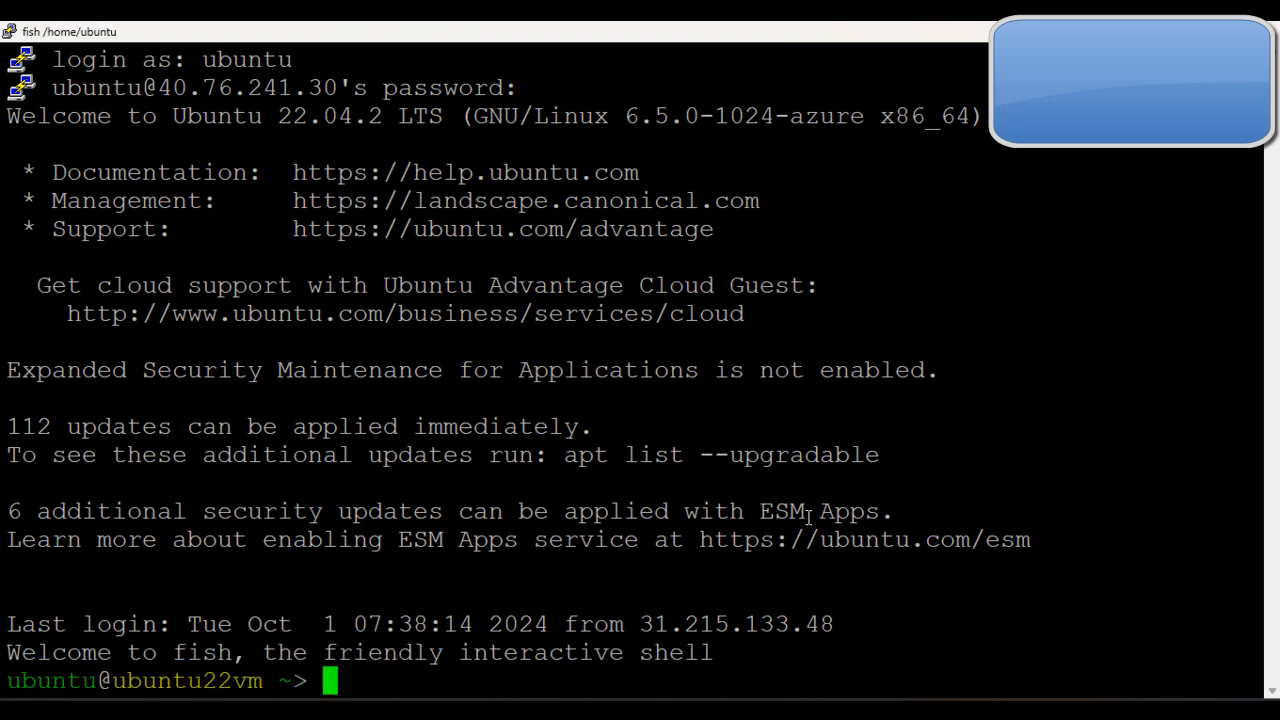
Step: Check the guide's instructions for connecting through a browser and copy the virtual machine's public IP address from its Azure overview
{"action": "mouse_move", "coordinate": [760, 705]}
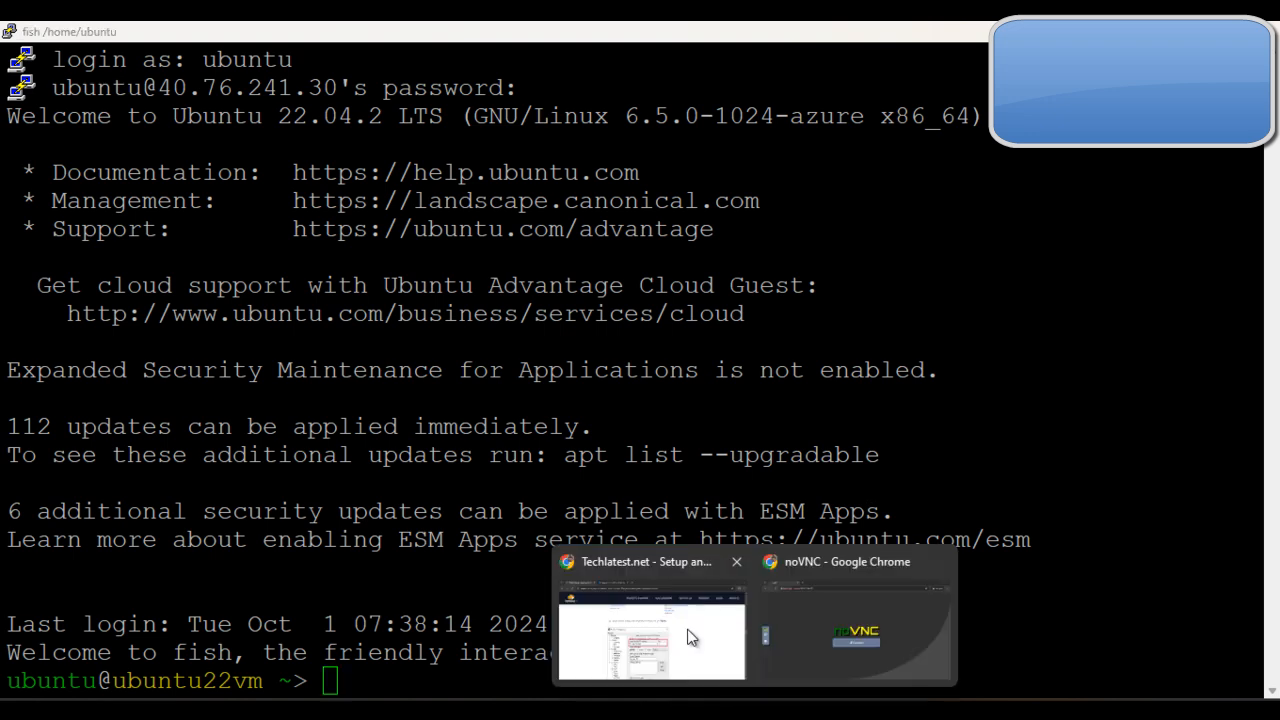
{"action": "left_click", "coordinate": [629, 623]}
{"action": "scroll", "coordinate": [877, 486], "scroll_direction": "down", "scroll_amount": 6}
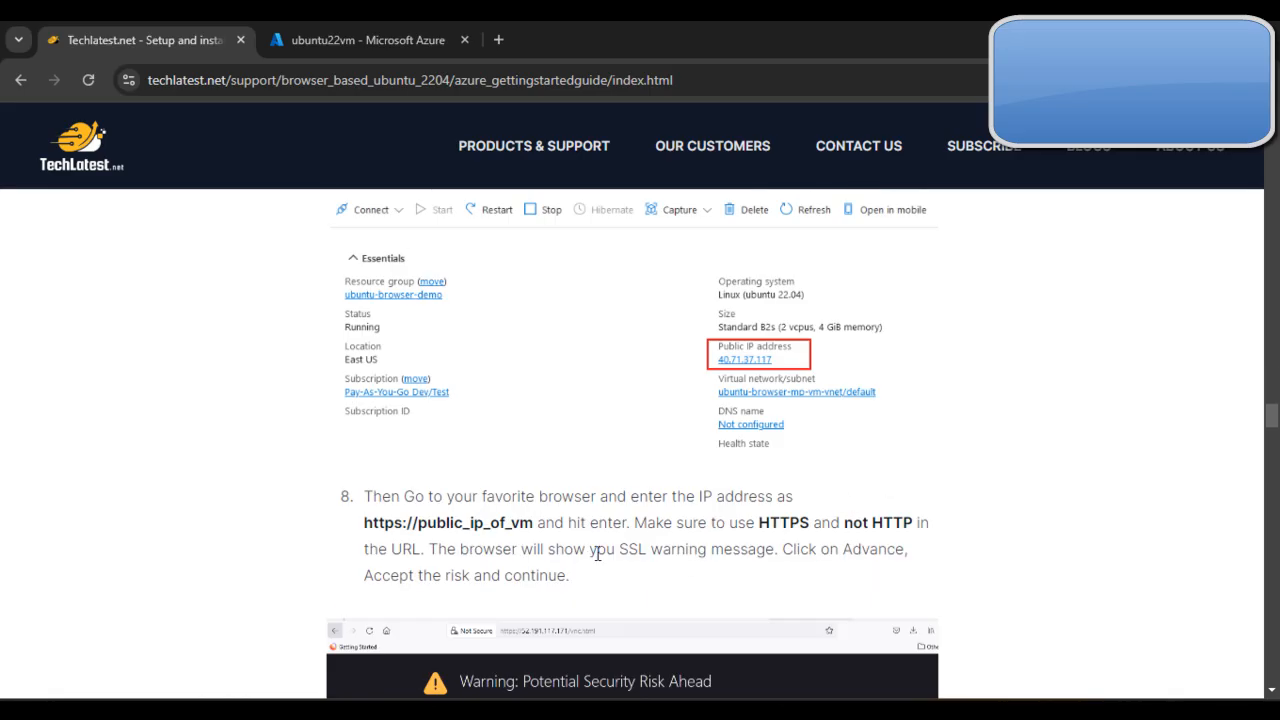
{"action": "scroll", "coordinate": [594, 550], "scroll_direction": "down", "scroll_amount": 1}
{"action": "scroll", "coordinate": [551, 362], "scroll_direction": "up", "scroll_amount": 4}
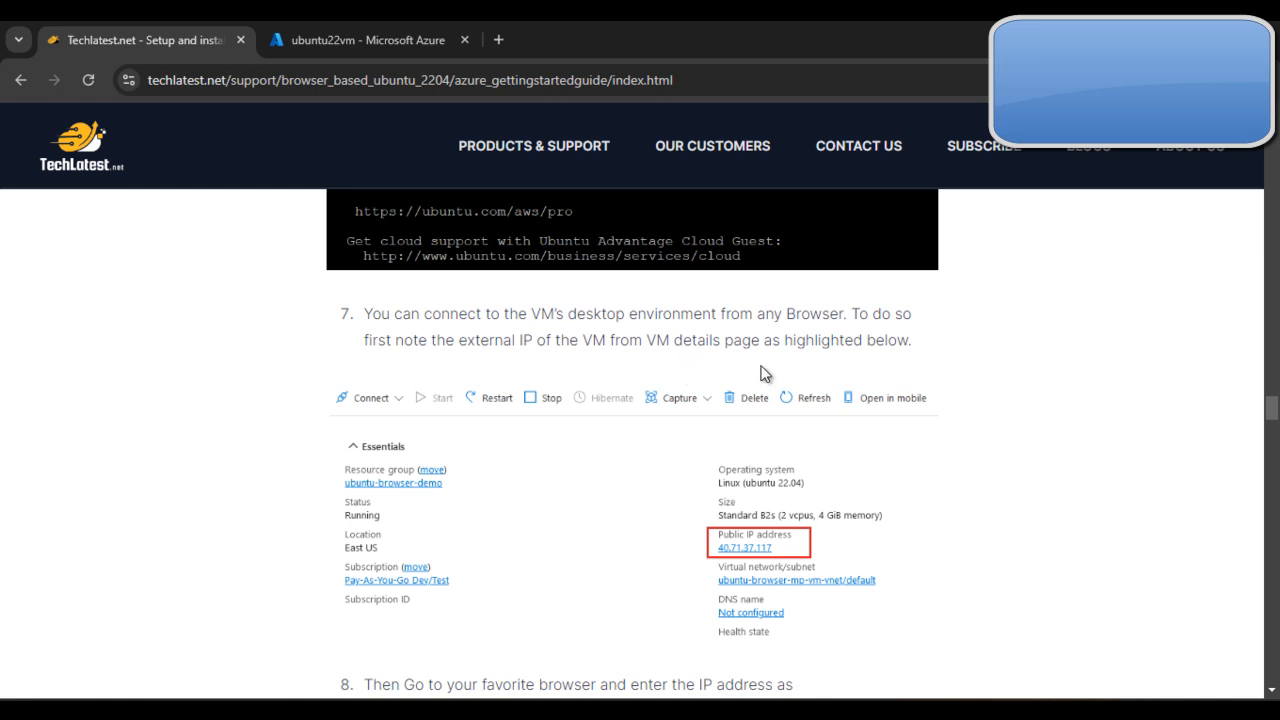
{"action": "left_click", "coordinate": [394, 30]}
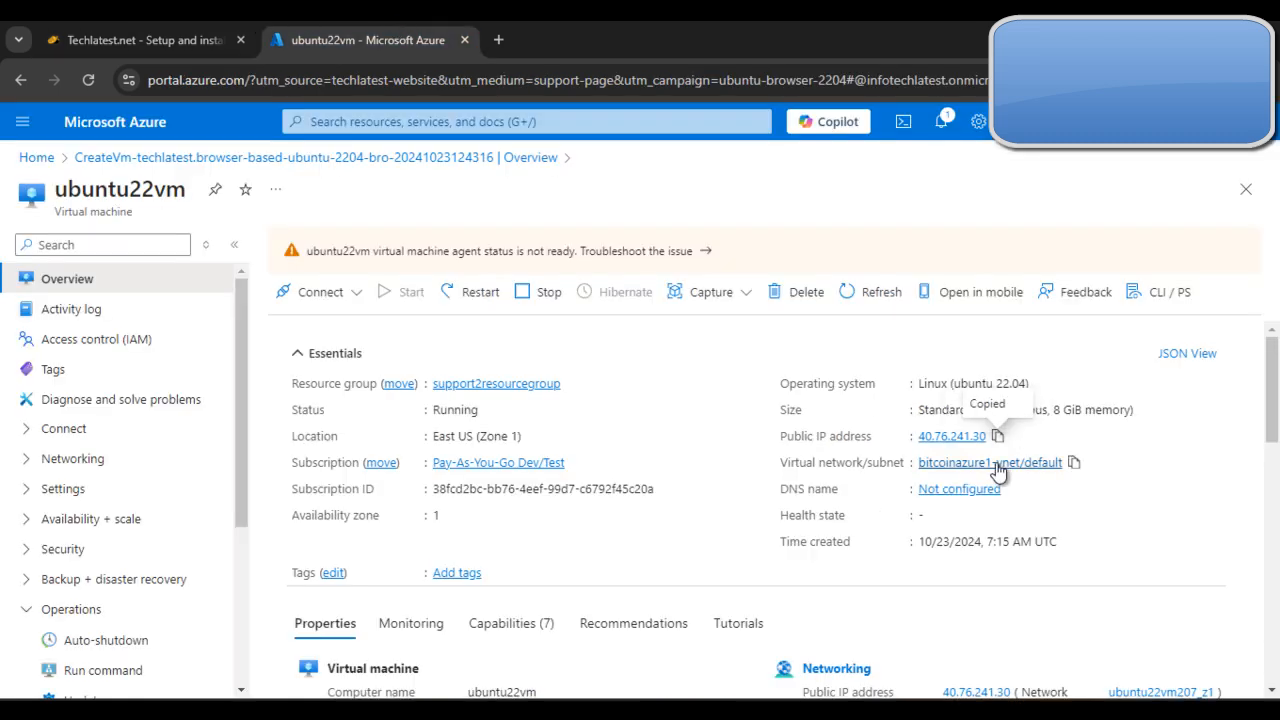
{"action": "left_click", "coordinate": [998, 437]}
{"action": "left_click", "coordinate": [145, 40]}
{"action": "key", "text": "alt+f"}
{"action": "left_click", "coordinate": [1137, 211]}
{"action": "key", "text": "ctrl+v"}
{"action": "left_click", "coordinate": [259, 79]}
{"action": "left_click_drag", "start_coordinate": [203, 80], "coordinate": [750, 94]}
{"action": "key", "text": "ctrl+v"}
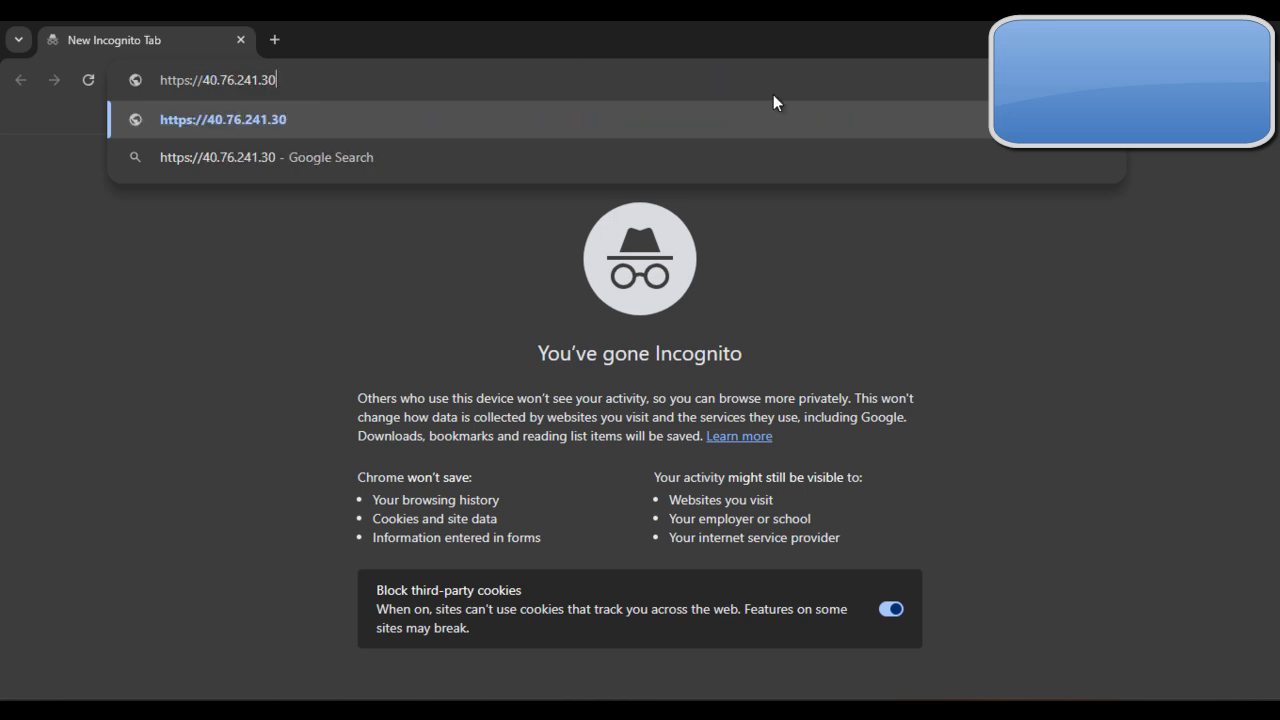
{"action": "key", "text": "Return"}
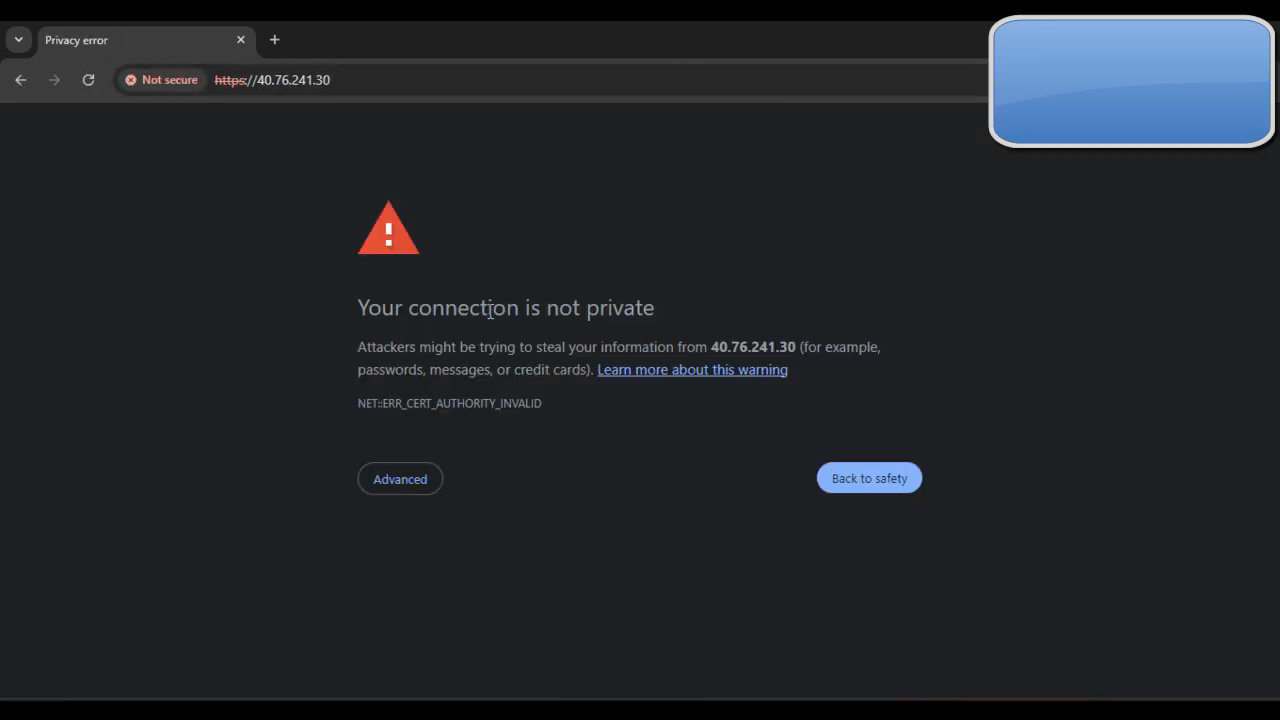
Step: Proceed past the certificate warning for 40.76.241.30 and connect to the noVNC session
{"action": "left_click", "coordinate": [384, 474]}
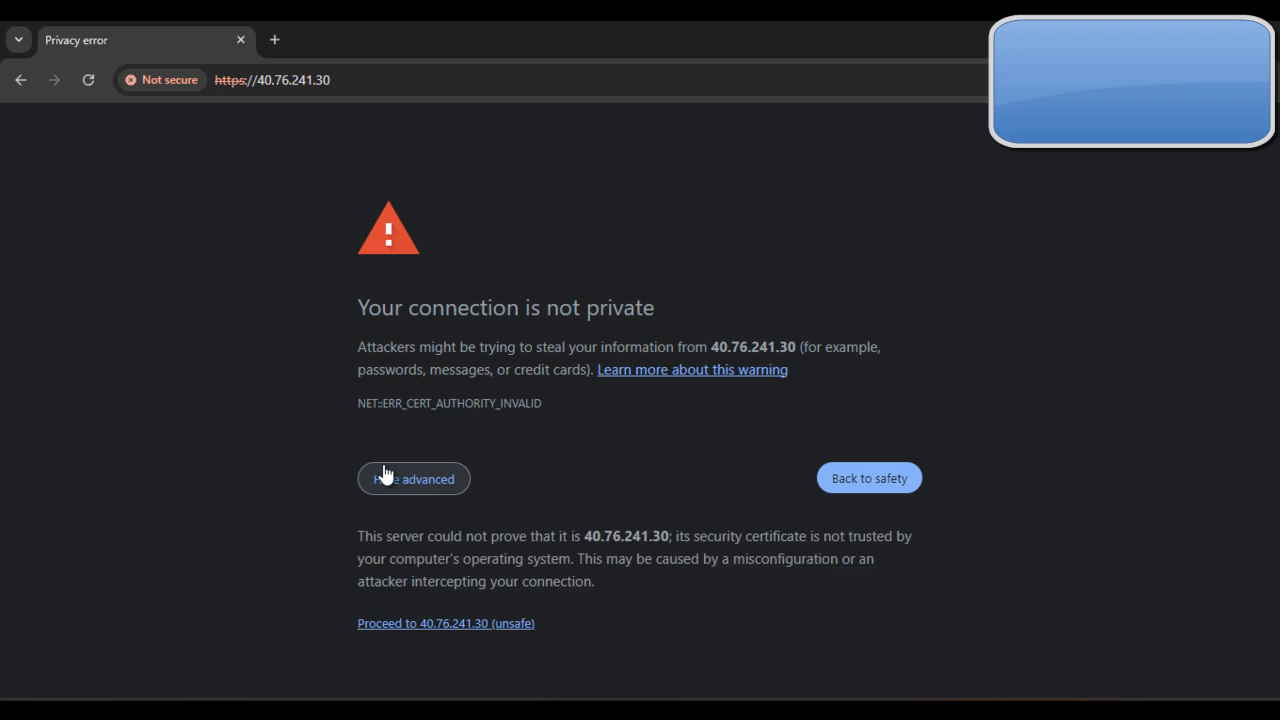
{"action": "left_click", "coordinate": [446, 626]}
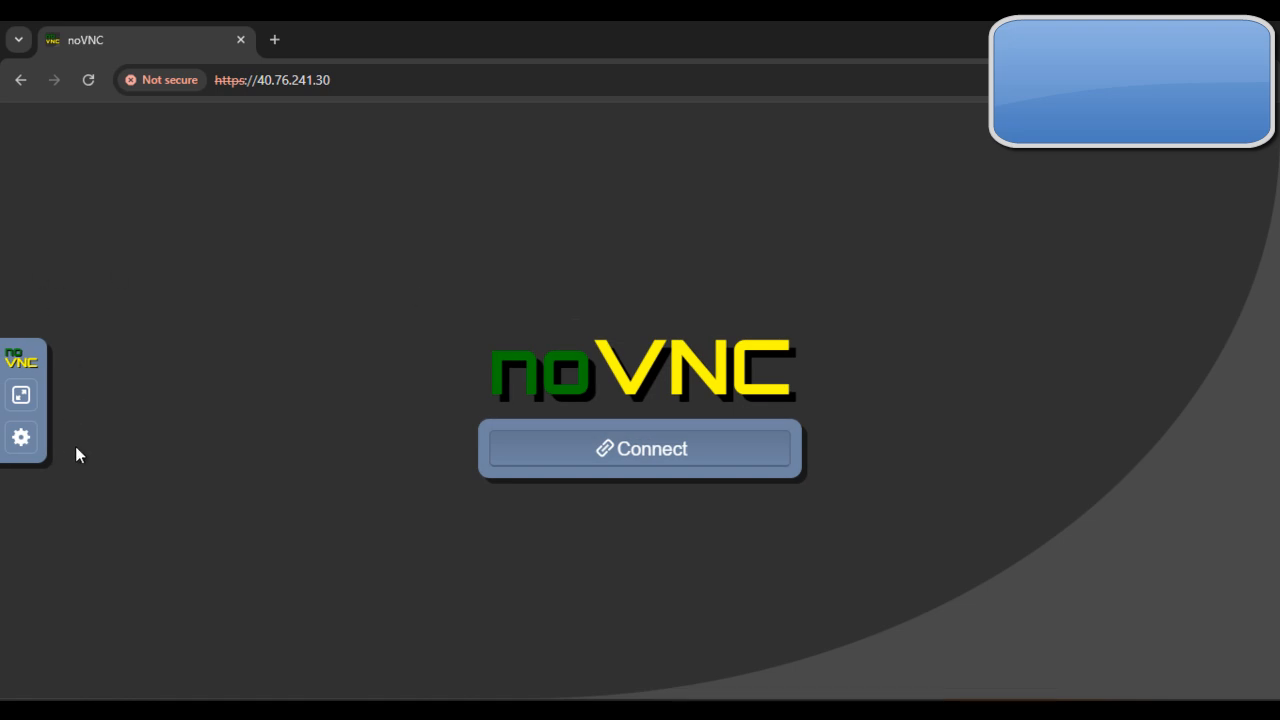
{"action": "left_click", "coordinate": [687, 460]}
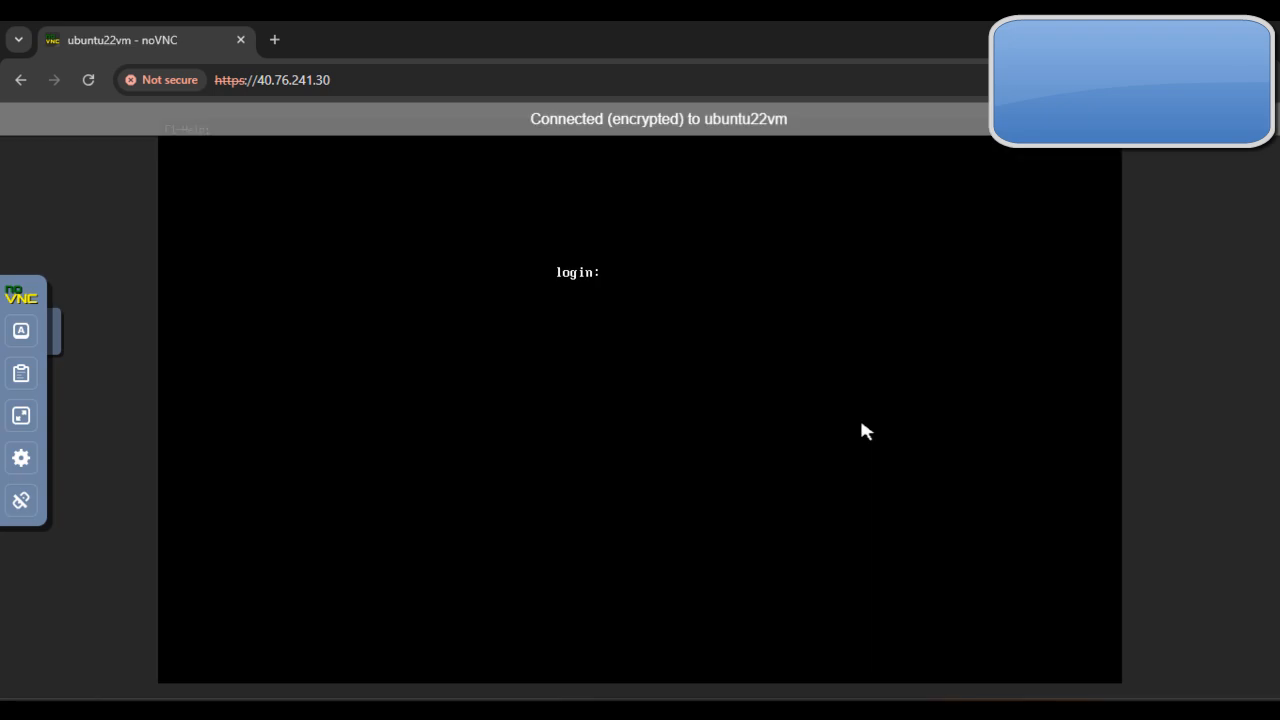
Step: Try to log in at the noVNC prompt as ubuntu with the account password
{"action": "type", "text": "ubunt"}
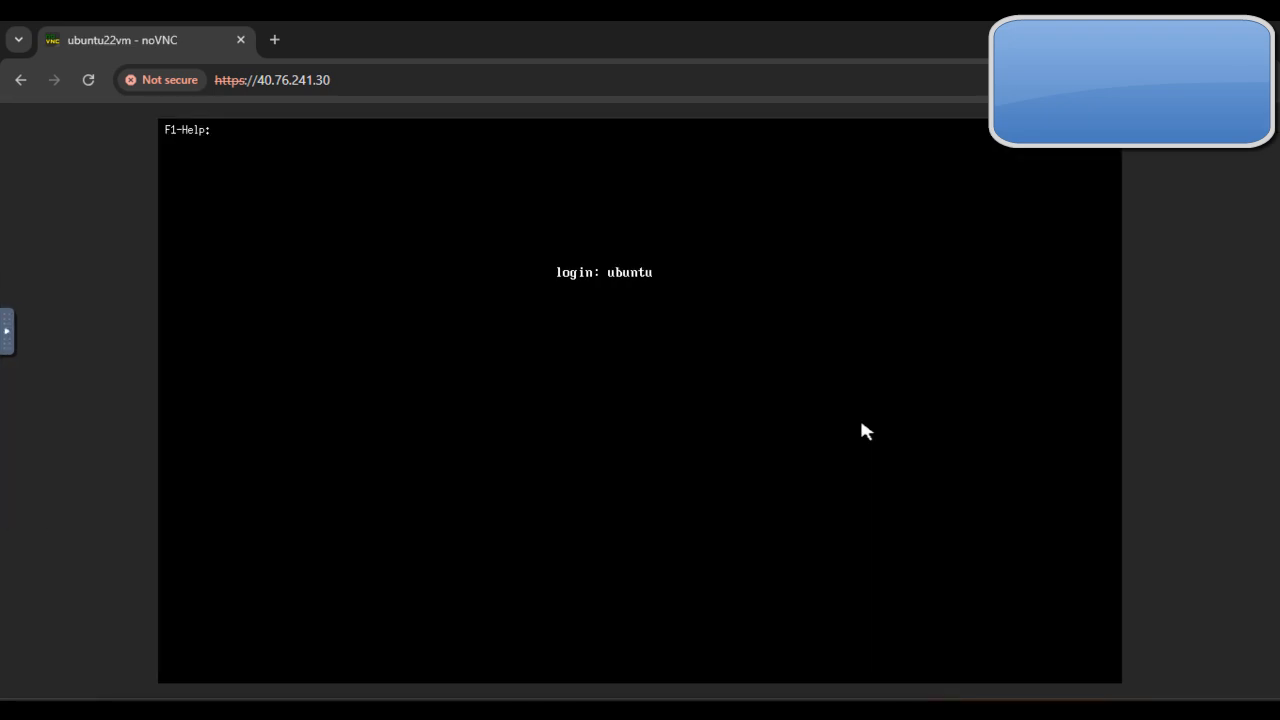
{"action": "type", "text": "u"}
{"action": "key", "text": "Return"}
{"action": "key", "text": "Return"}
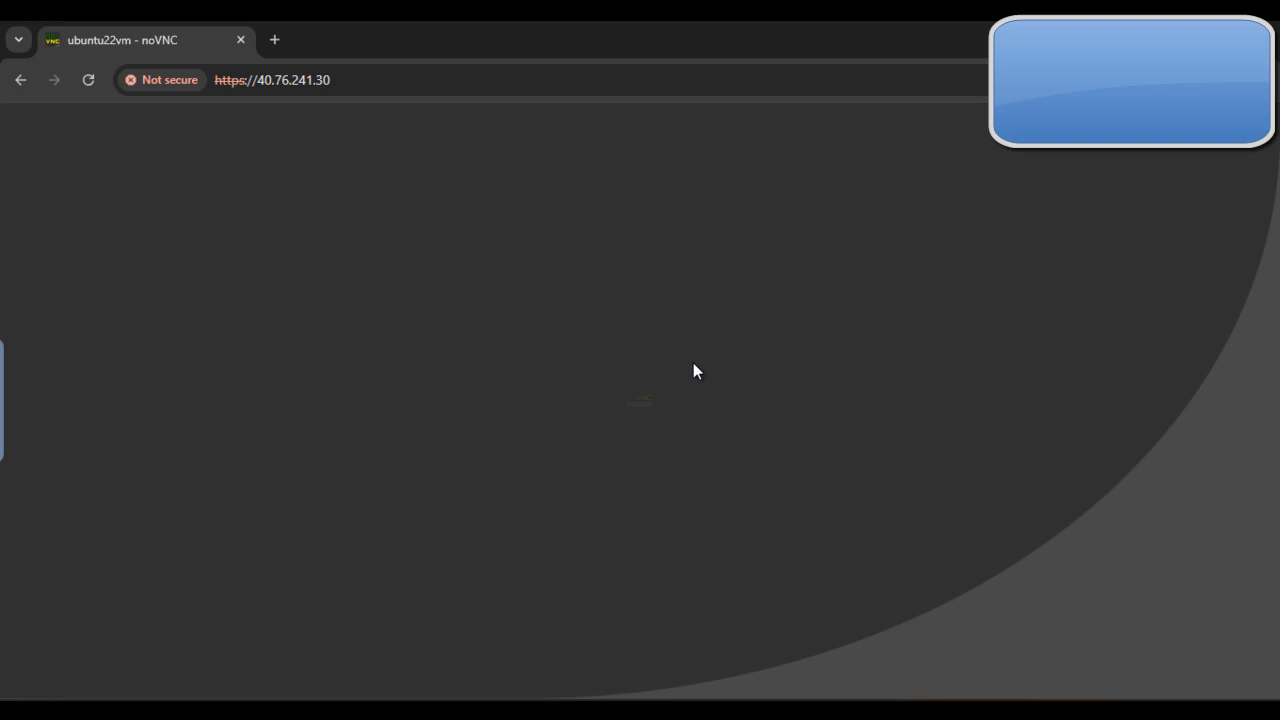
Step: Reconnect to noVNC, log in as ubuntu with the account password, and dismiss the color managed device authentication request
{"action": "left_click", "coordinate": [690, 446]}
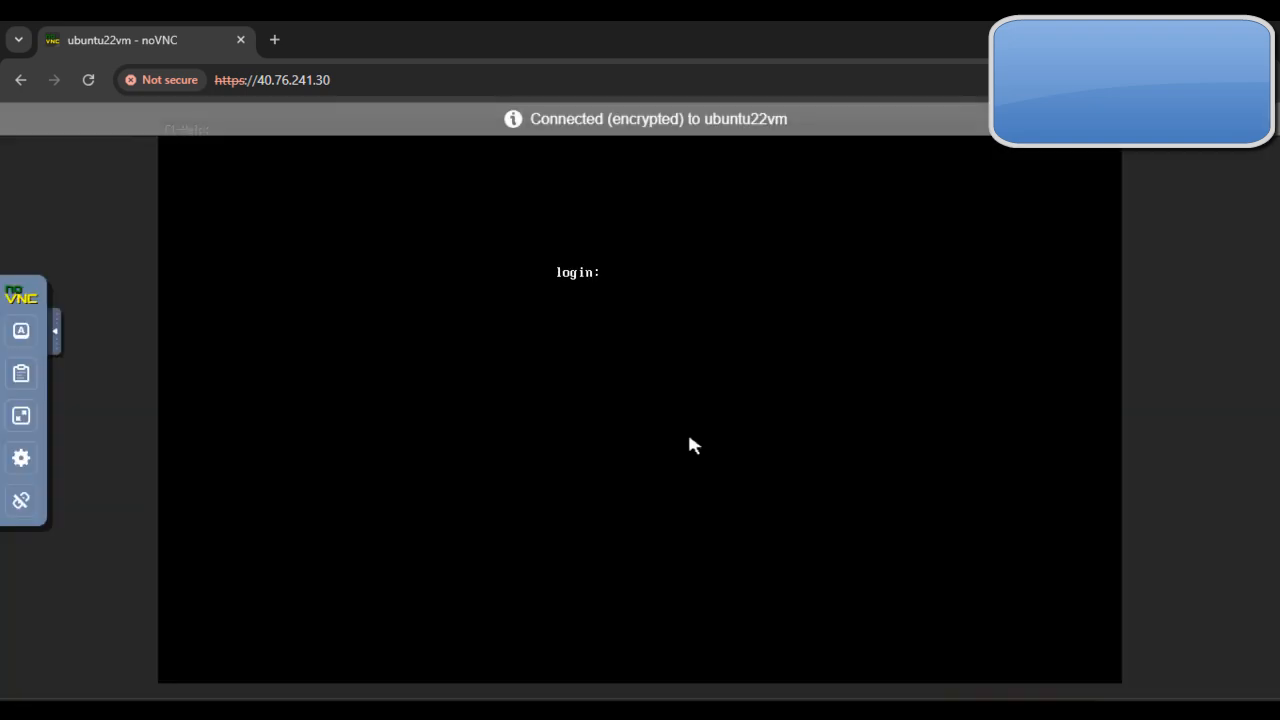
{"action": "type", "text": "ubuntu"}
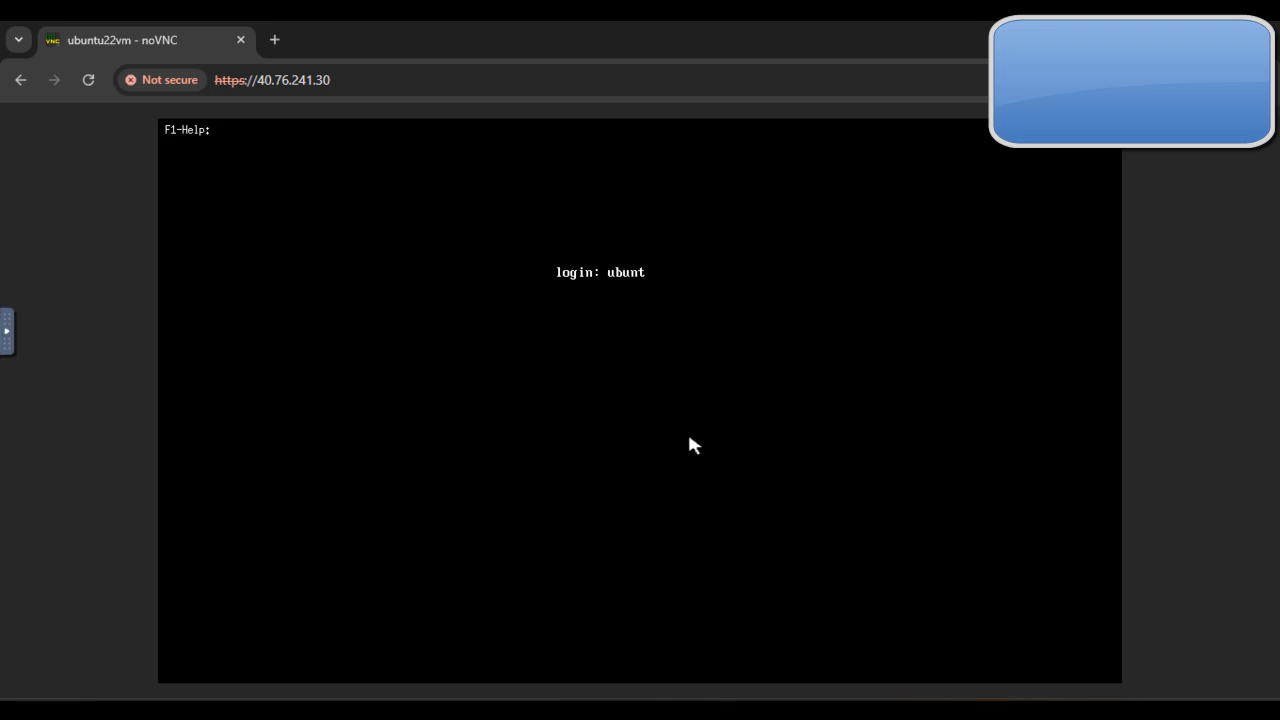
{"action": "key", "text": "Return"}
{"action": "key", "text": "Return"}
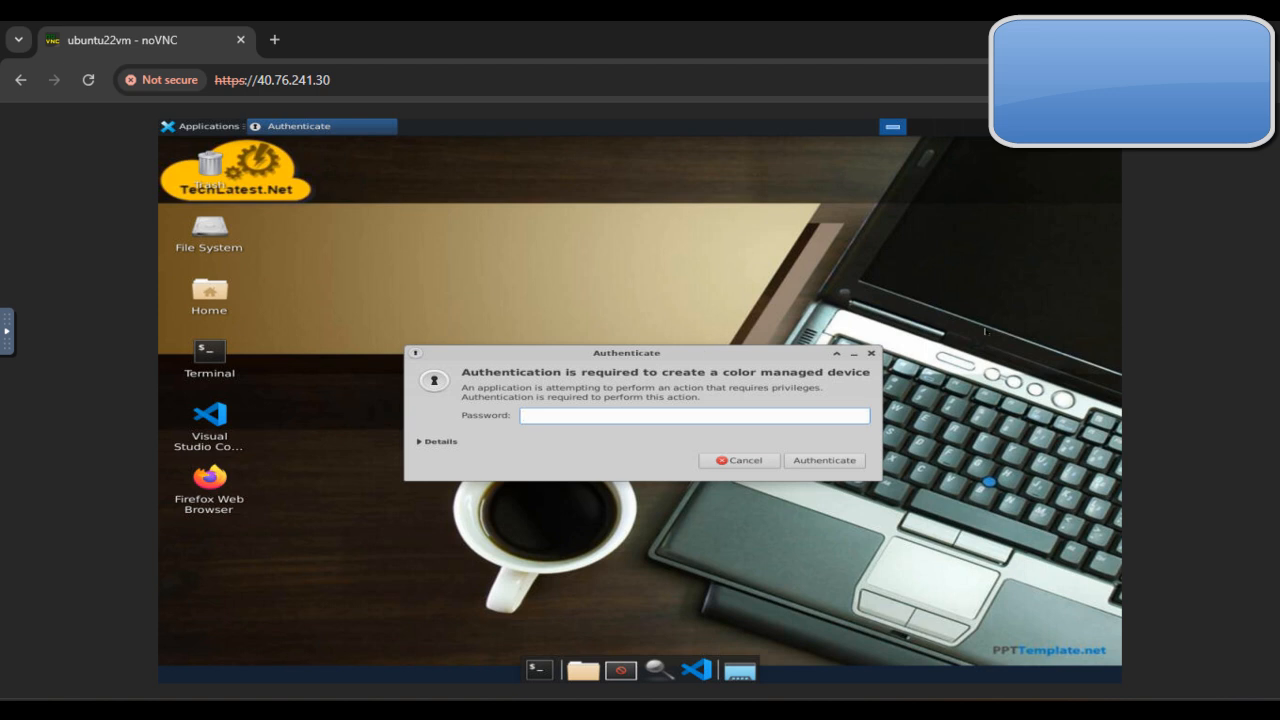
{"action": "left_click", "coordinate": [871, 353]}
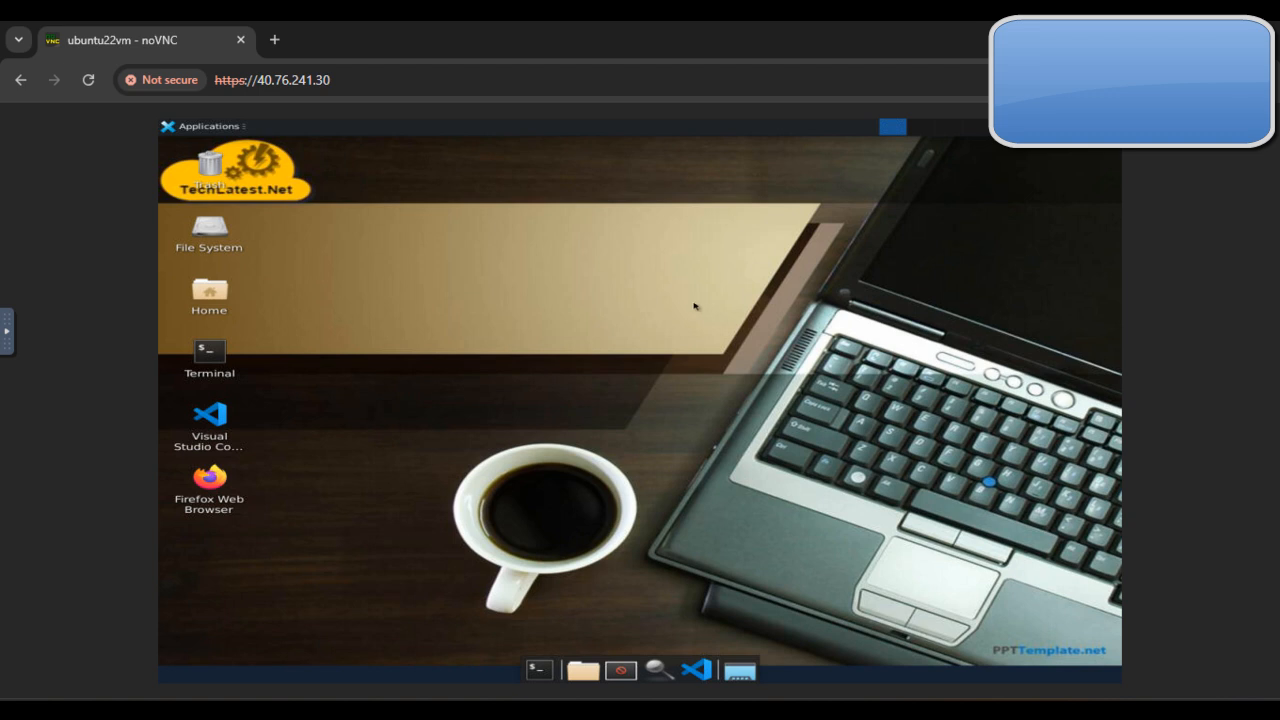
Step: Read the deployment guide's instructions for changing the desktop resolution through the geometry flag in the perboot script
{"action": "mouse_move", "coordinate": [717, 695]}
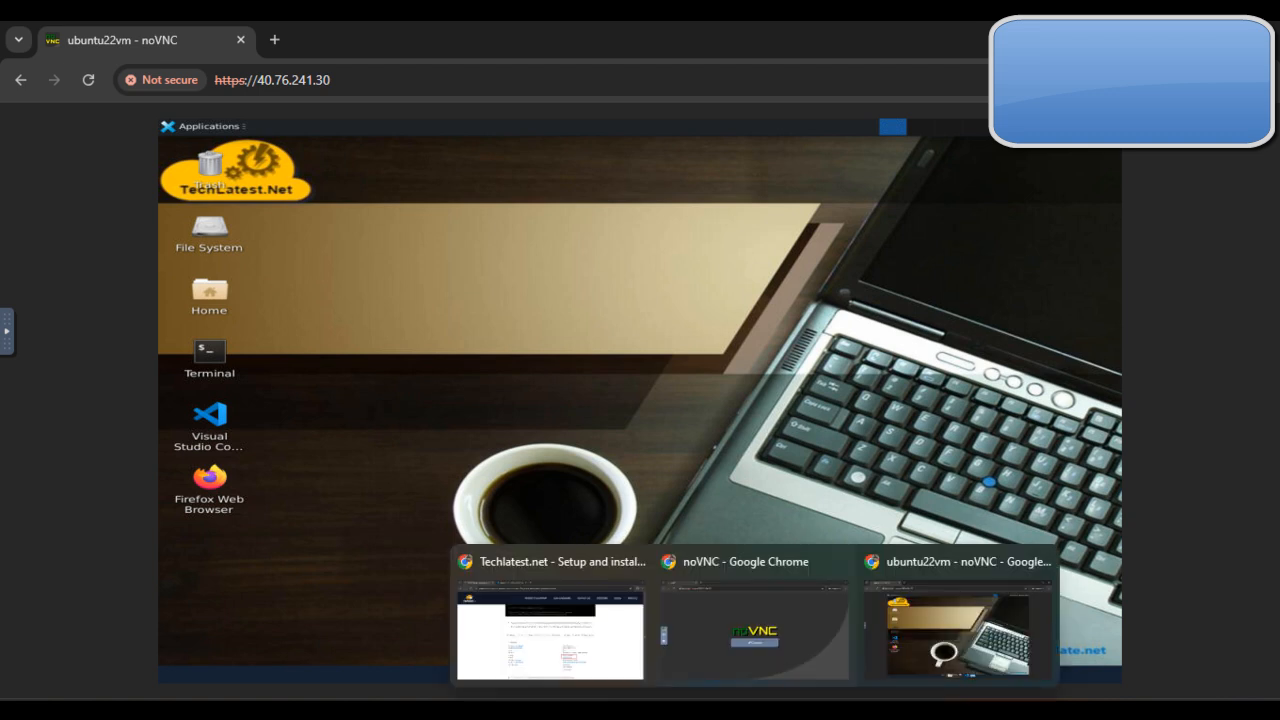
{"action": "left_click", "coordinate": [622, 636]}
{"action": "scroll", "coordinate": [794, 445], "scroll_direction": "down", "scroll_amount": 15}
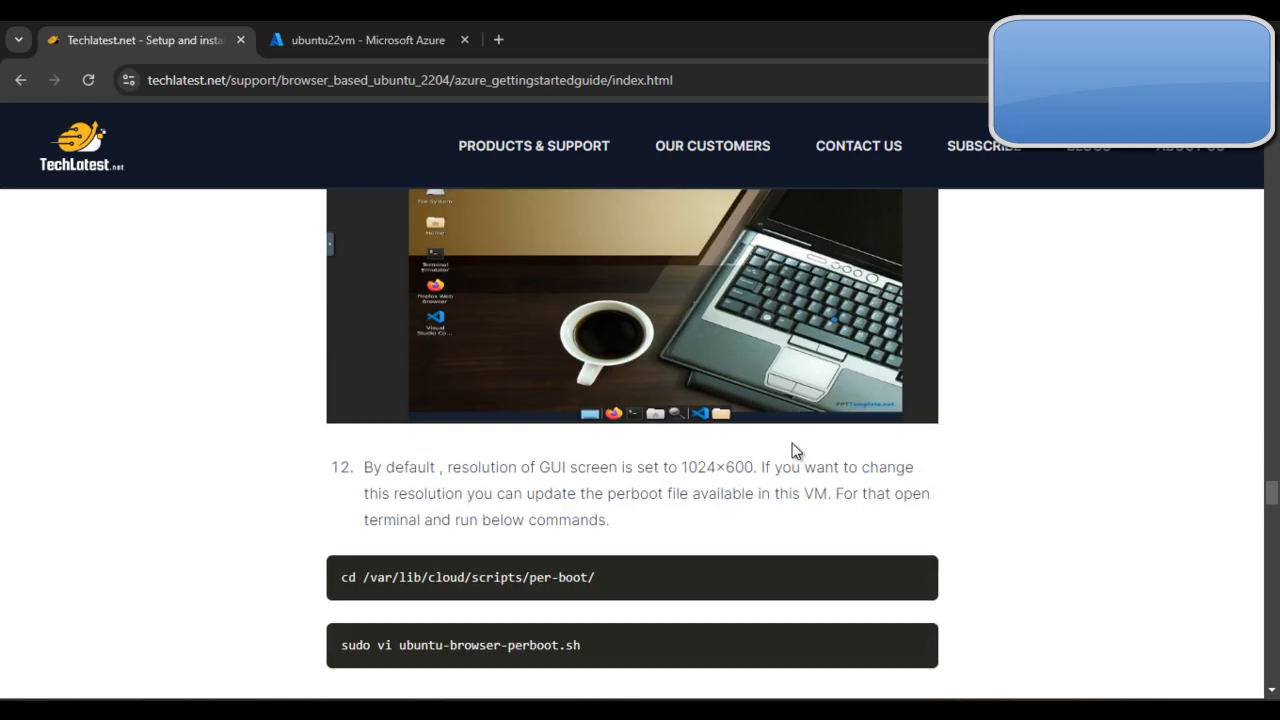
{"action": "scroll", "coordinate": [794, 448], "scroll_direction": "down", "scroll_amount": 6}
{"action": "scroll", "coordinate": [797, 451], "scroll_direction": "up", "scroll_amount": 5}
{"action": "scroll", "coordinate": [797, 451], "scroll_direction": "down", "scroll_amount": 4}
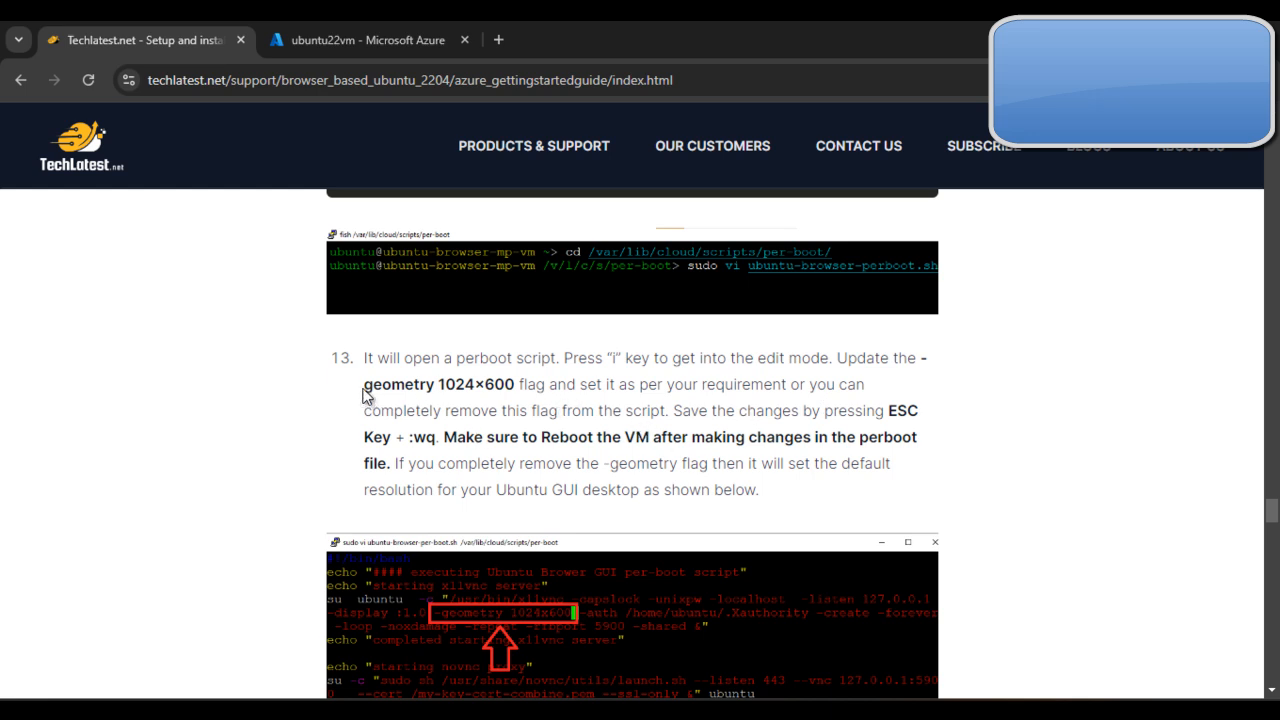
{"action": "left_click_drag", "start_coordinate": [418, 386], "coordinate": [516, 386]}
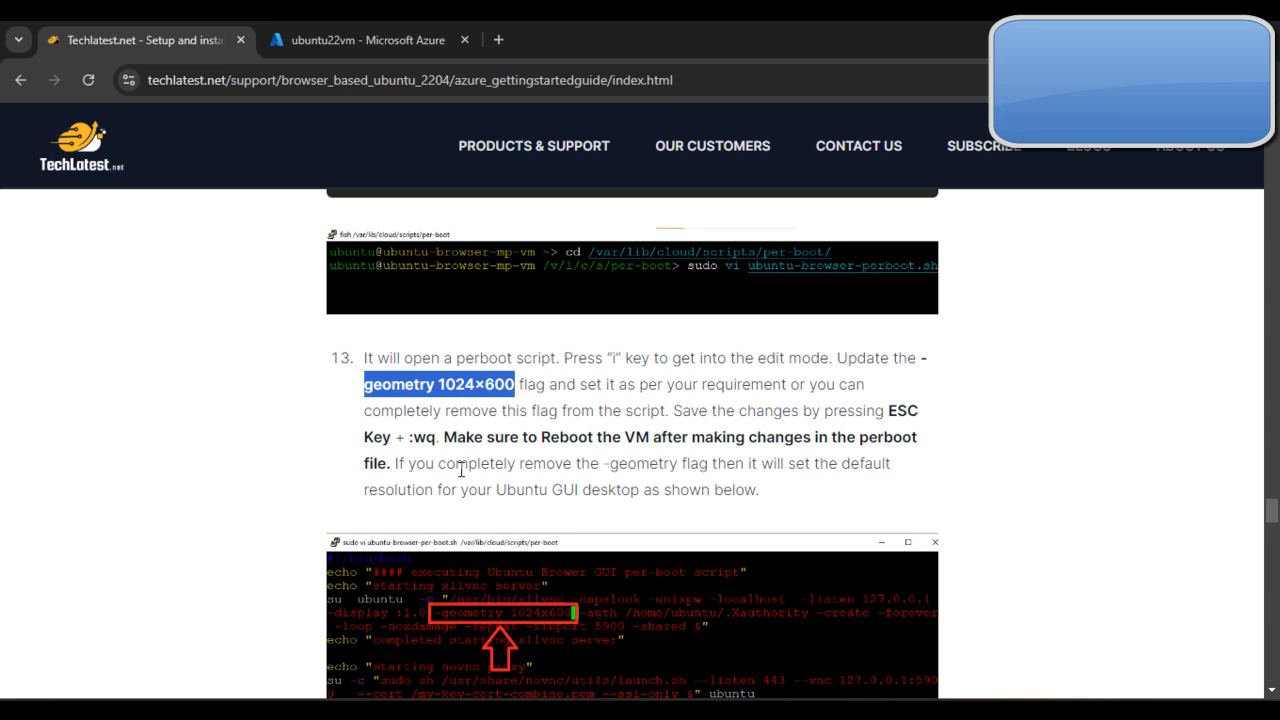
{"action": "left_click", "coordinate": [412, 437]}
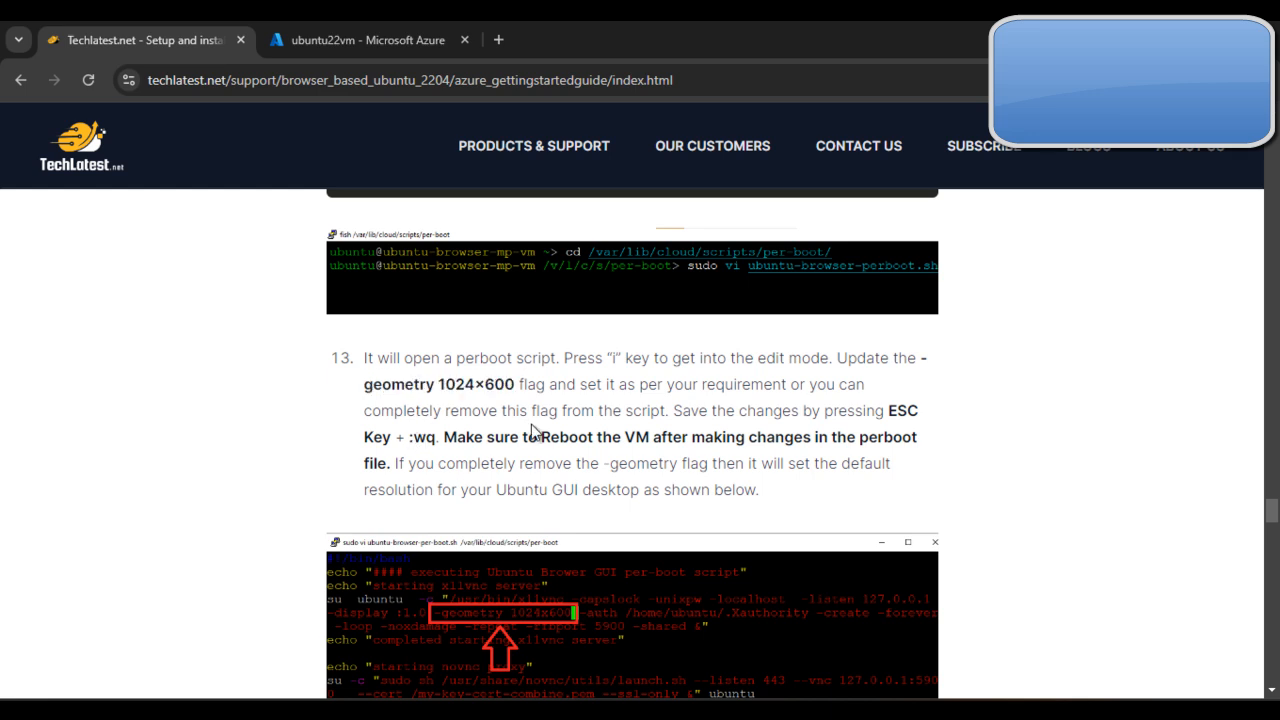
{"action": "scroll", "coordinate": [531, 430], "scroll_direction": "up", "scroll_amount": 11}
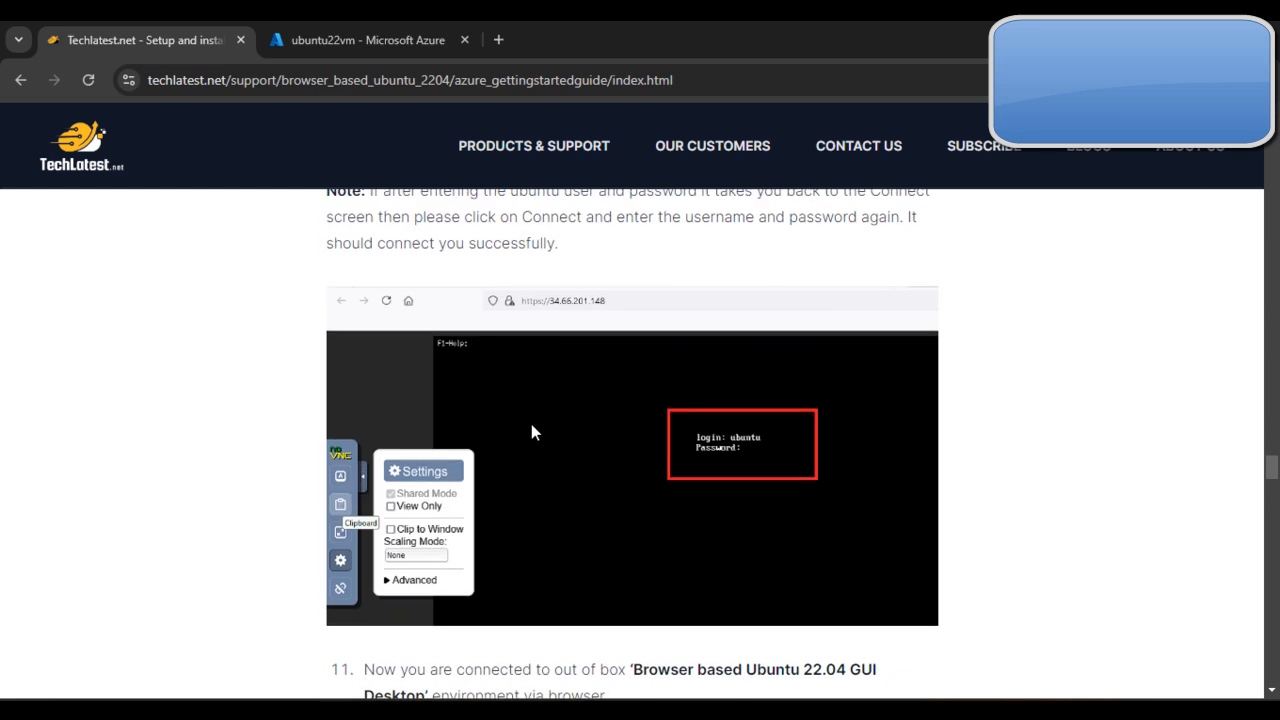
{"action": "scroll", "coordinate": [579, 428], "scroll_direction": "down", "scroll_amount": 7}
{"action": "scroll", "coordinate": [579, 436], "scroll_direction": "down", "scroll_amount": 3}
{"action": "scroll", "coordinate": [471, 337], "scroll_direction": "up", "scroll_amount": 2}
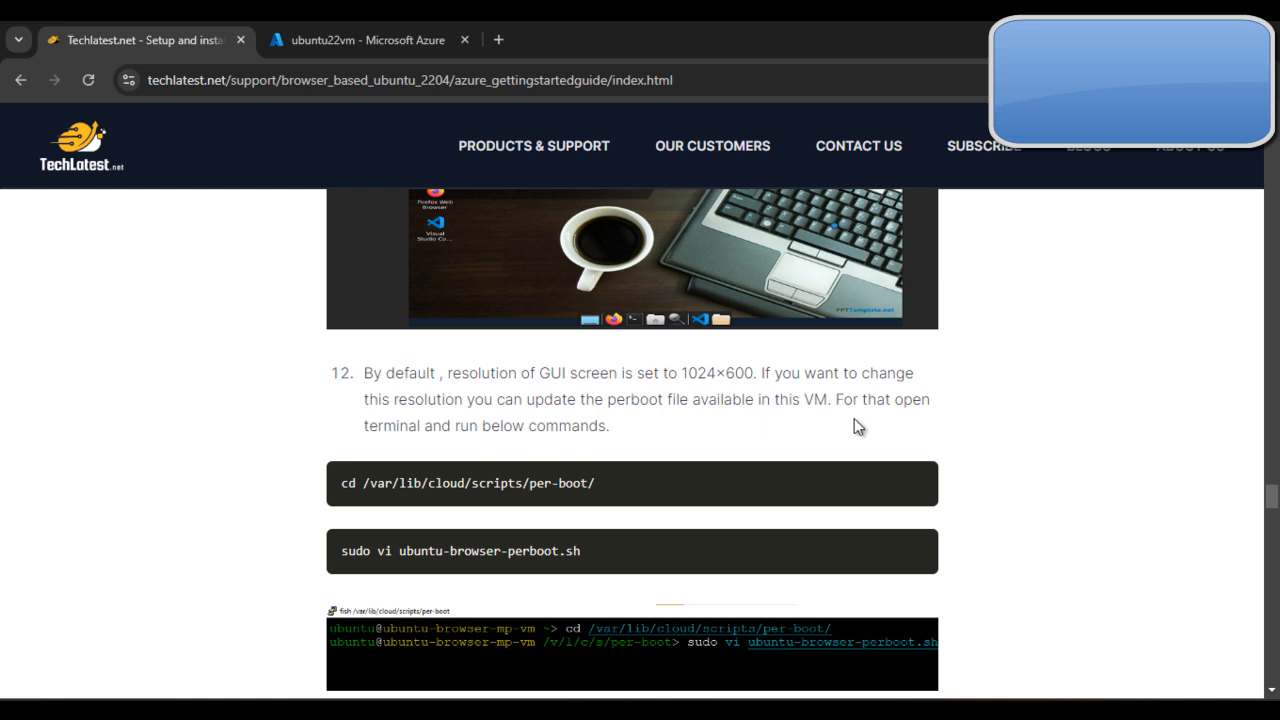
Step: Copy the guide's cd /var/lib/cloud/scripts/per-boot/ command and run it in the ubuntu22vm PuTTY session
{"action": "triple_click", "coordinate": [659, 480]}
{"action": "key", "text": "super+c"}
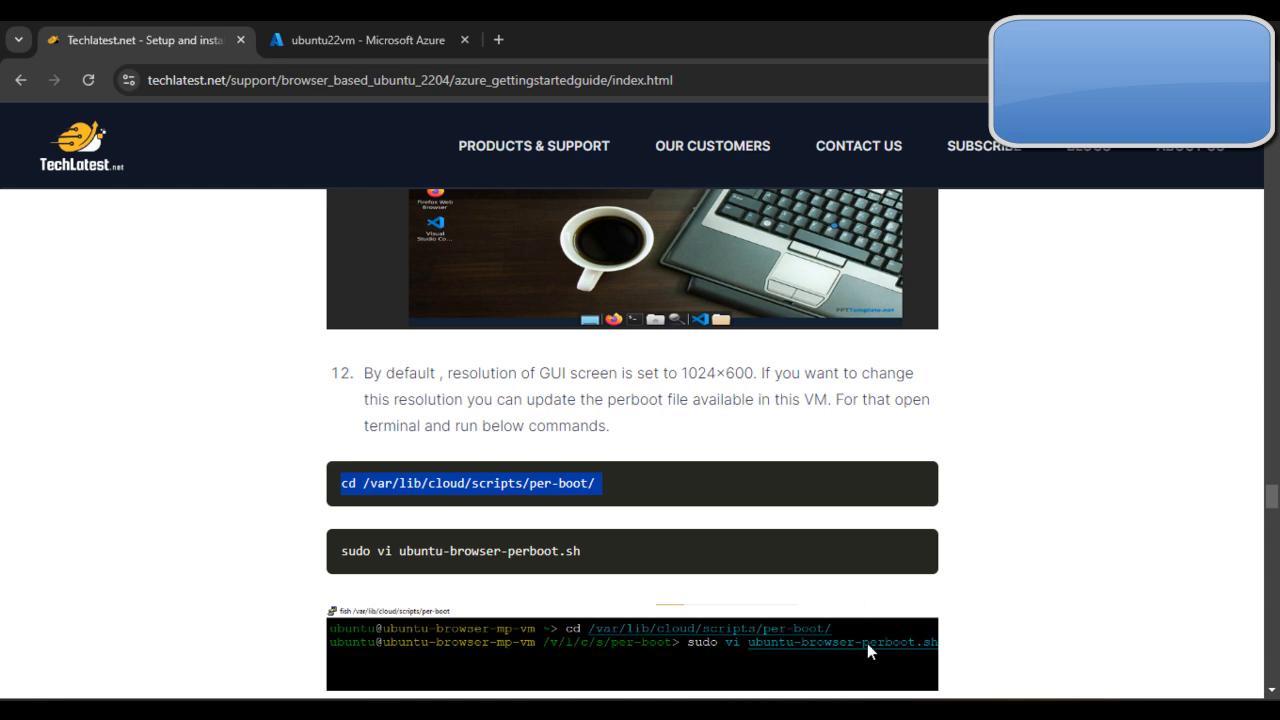
{"action": "mouse_move", "coordinate": [879, 710]}
{"action": "left_click", "coordinate": [1059, 640]}
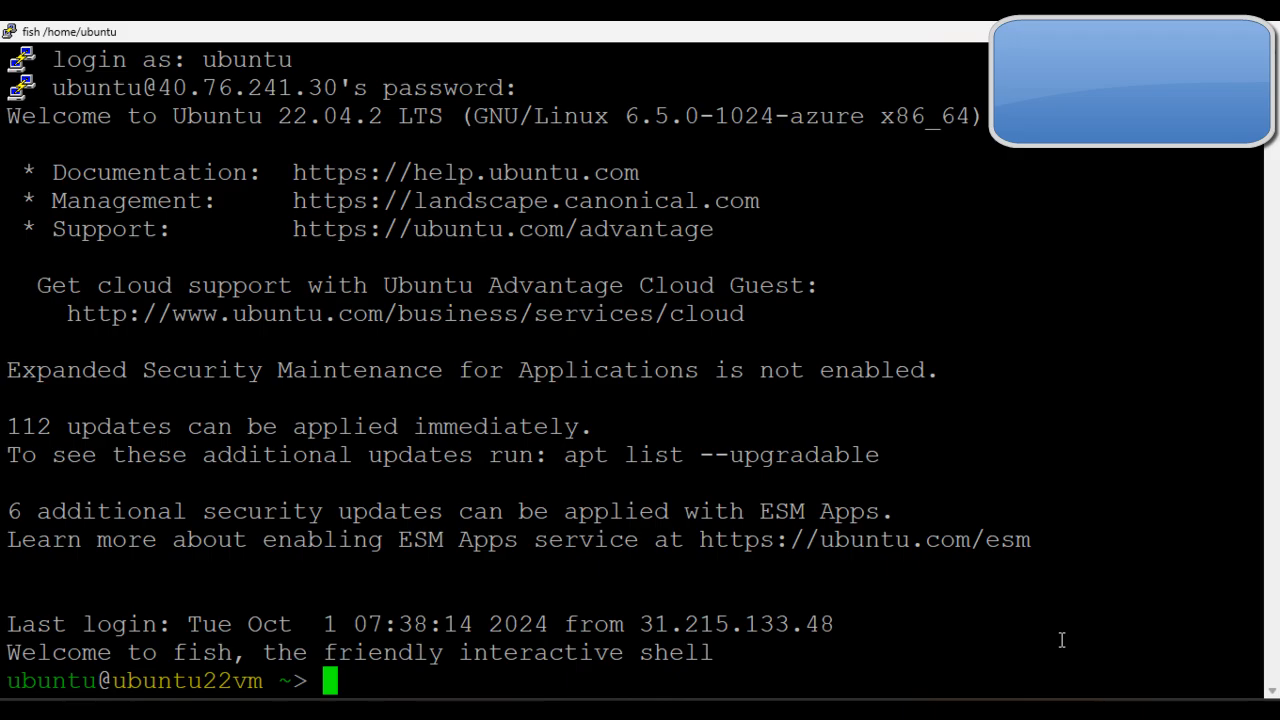
{"action": "right_click", "coordinate": [1010, 624]}
{"action": "key", "text": "Return"}
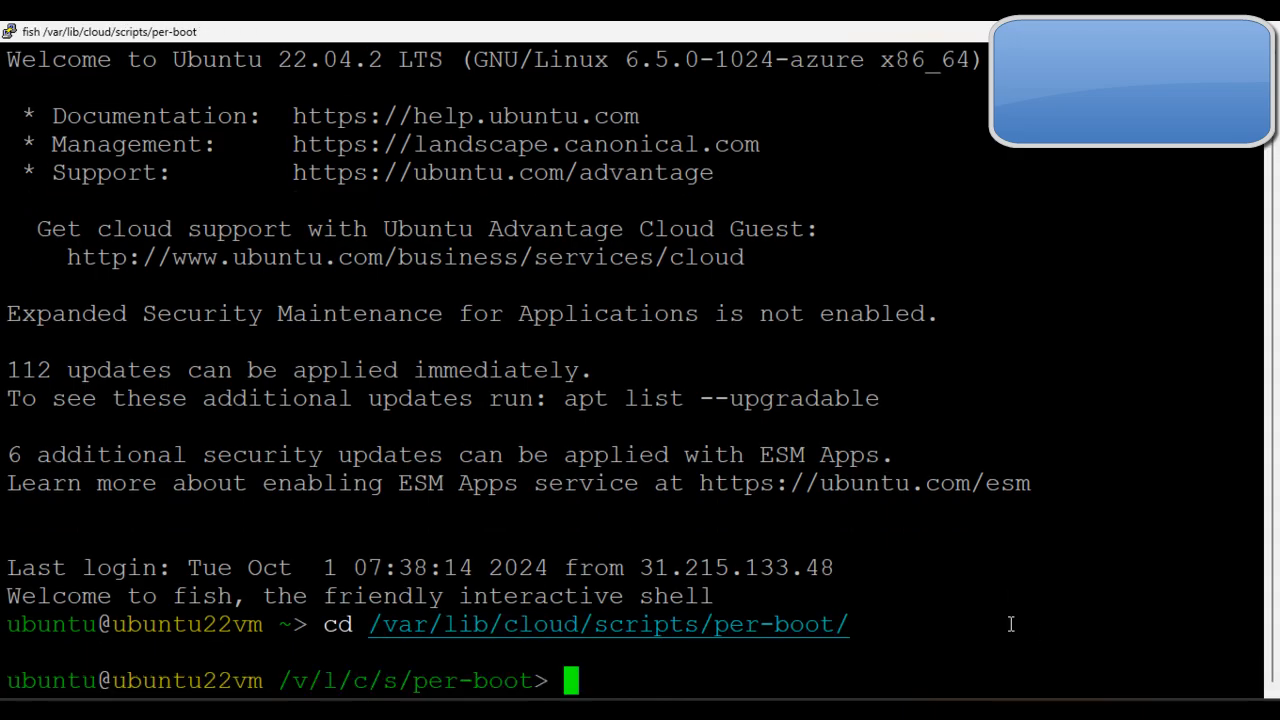
Step: Copy the guide's sudo vi ubuntu-browser-perboot.sh command and run it in the ubuntu22vm PuTTY session
{"action": "mouse_move", "coordinate": [754, 710]}
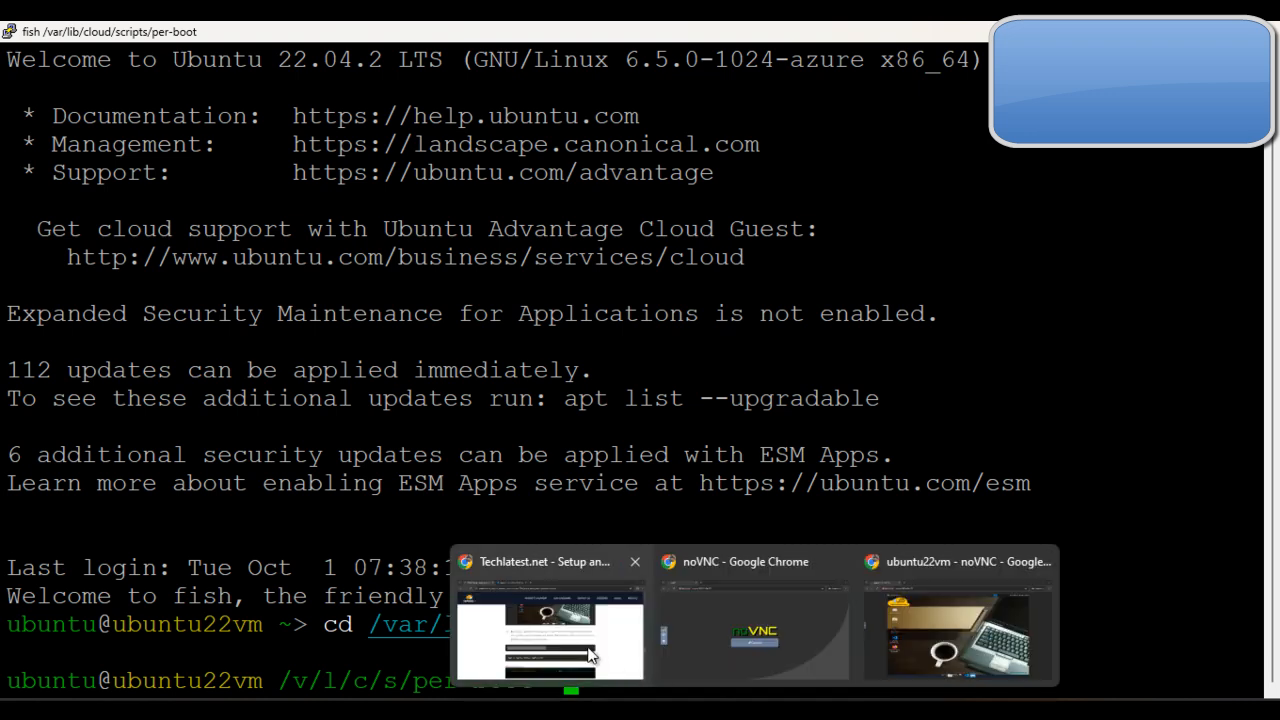
{"action": "left_click", "coordinate": [545, 625]}
{"action": "scroll", "coordinate": [950, 435], "scroll_direction": "down", "scroll_amount": 2}
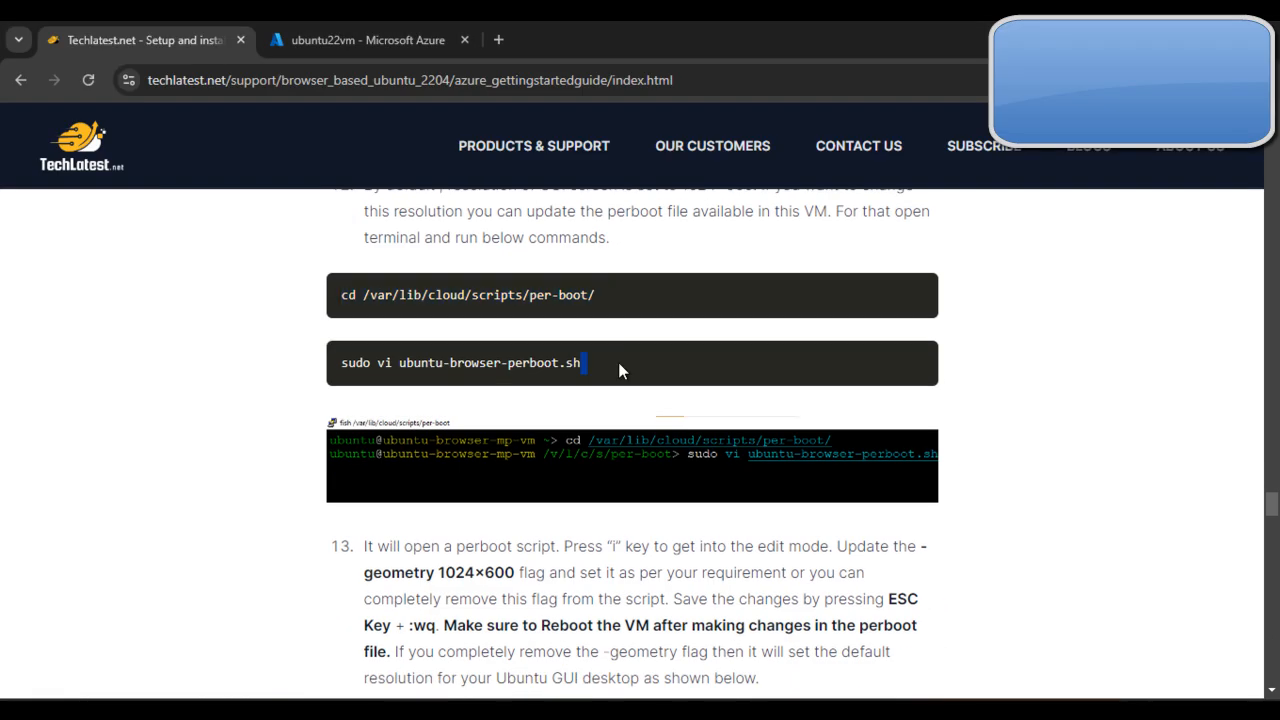
{"action": "triple_click", "coordinate": [618, 362]}
{"action": "key", "text": "super+c"}
{"action": "mouse_move", "coordinate": [875, 710]}
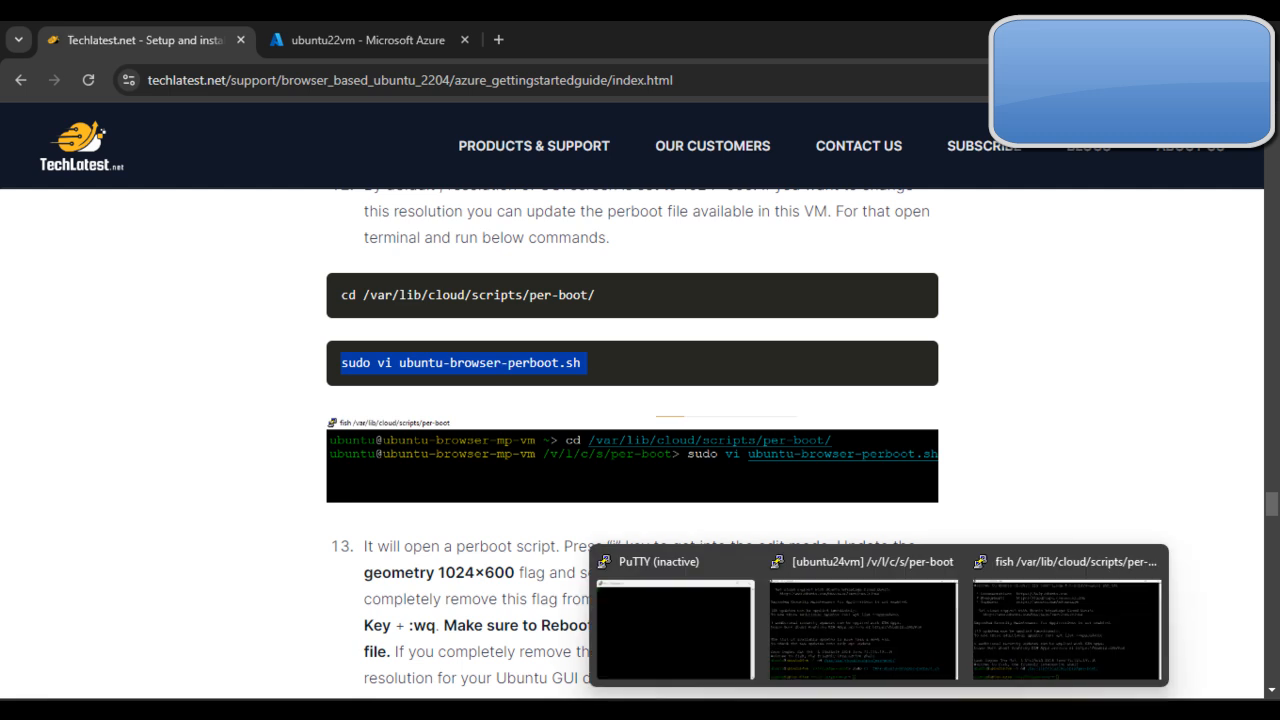
{"action": "left_click", "coordinate": [992, 650]}
{"action": "right_click", "coordinate": [934, 584]}
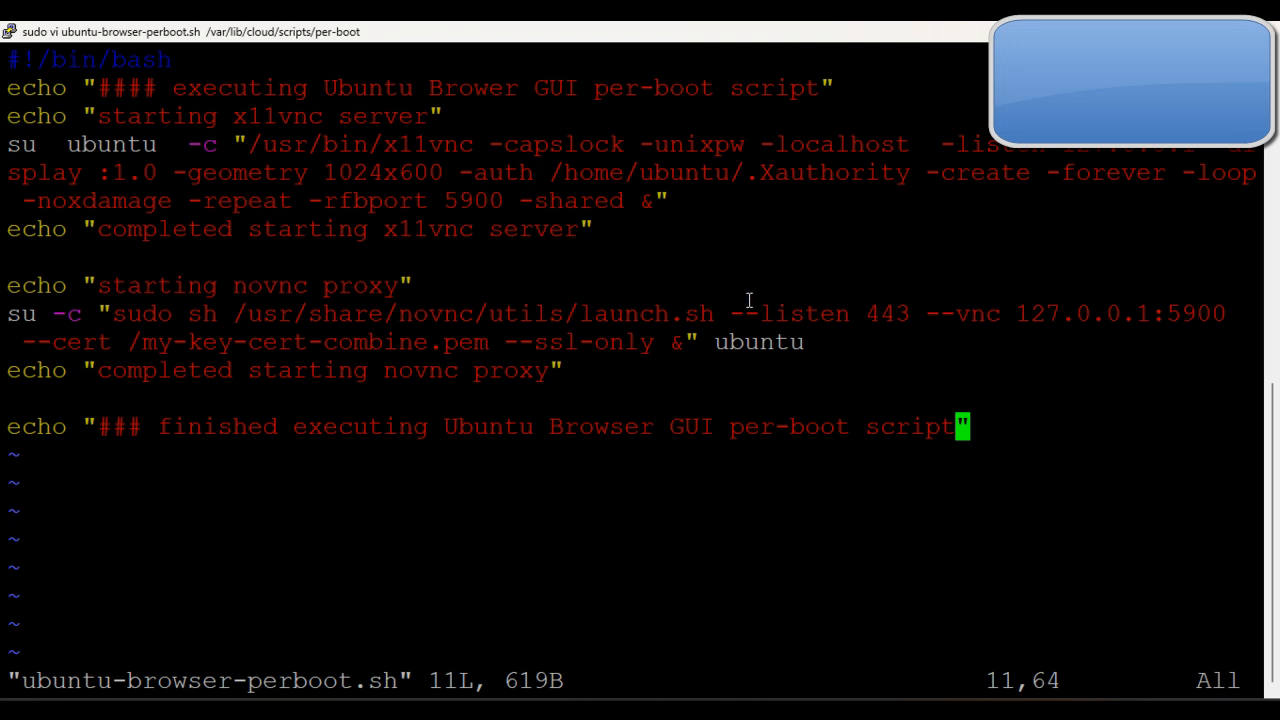
Step: Delete the 1024x600 value after the -geometry flag in the script's x11vnc command
{"action": "key", "text": "i"}
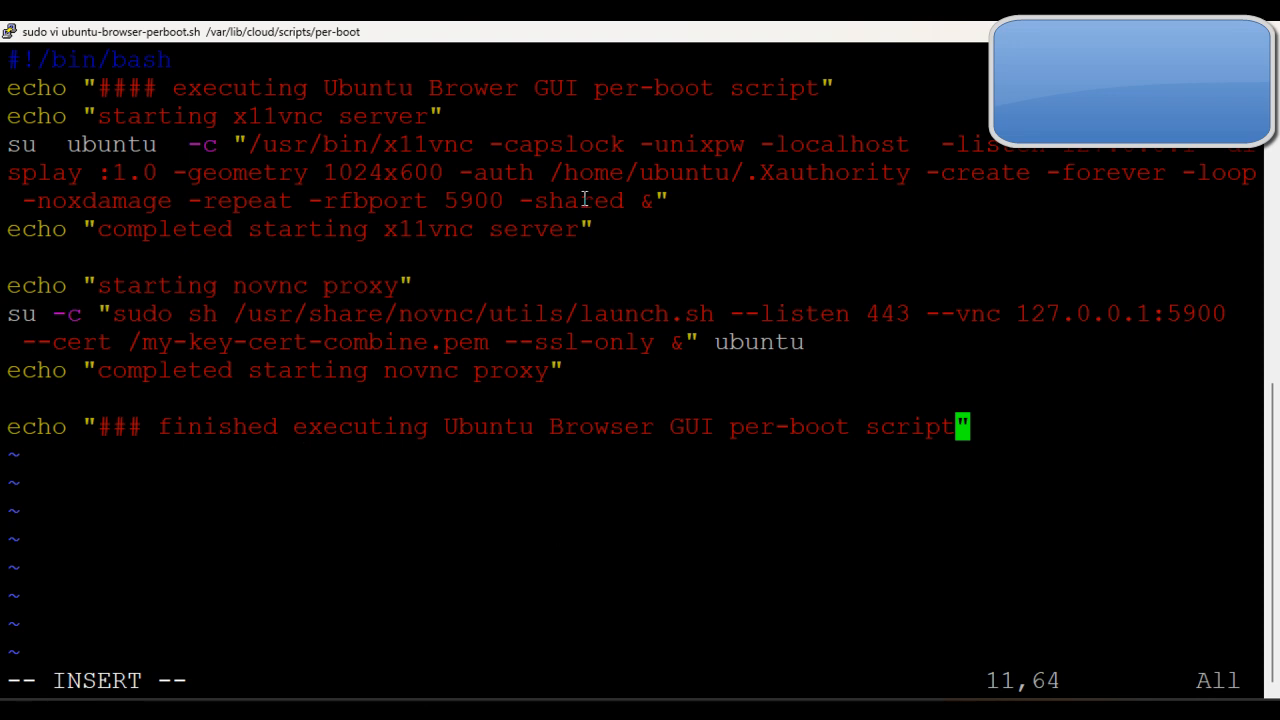
{"action": "key", "text": "Up"}
{"action": "key", "text": "Up"}
{"action": "key", "text": "Up"}
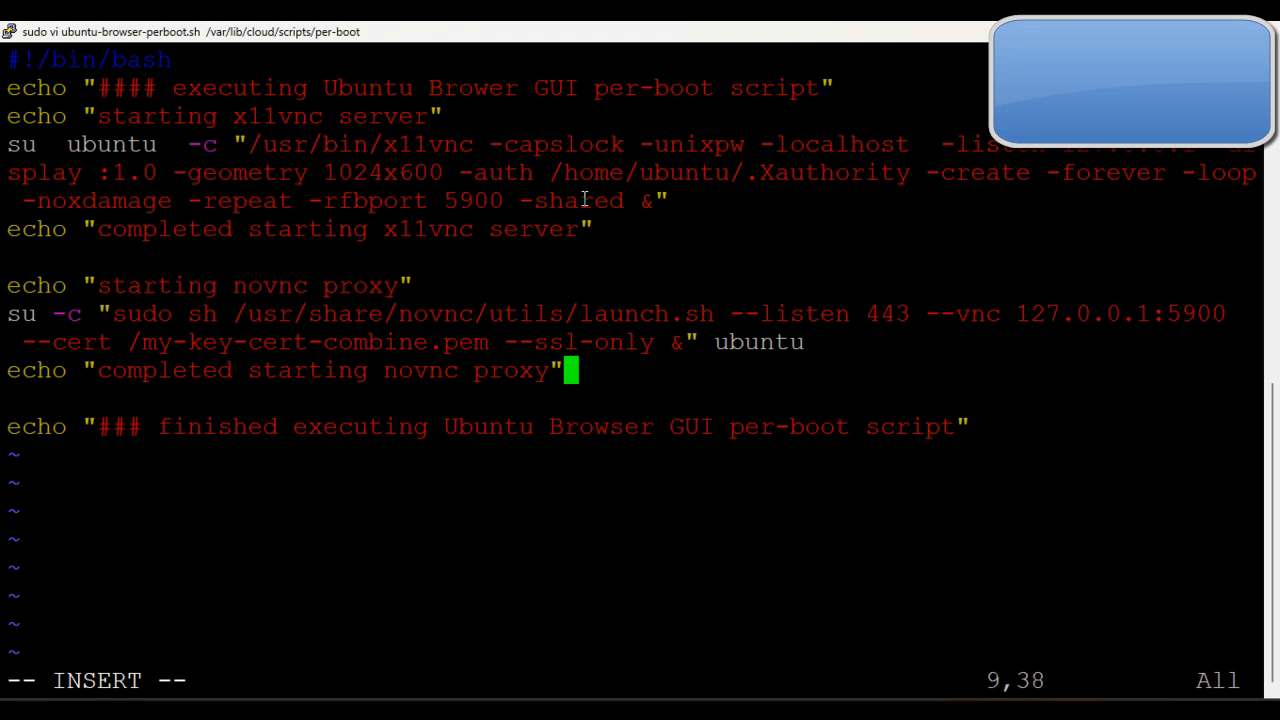
{"action": "key", "text": "Up"}
{"action": "key", "text": "Up"}
{"action": "key", "text": "Up"}
{"action": "key", "text": "Up"}
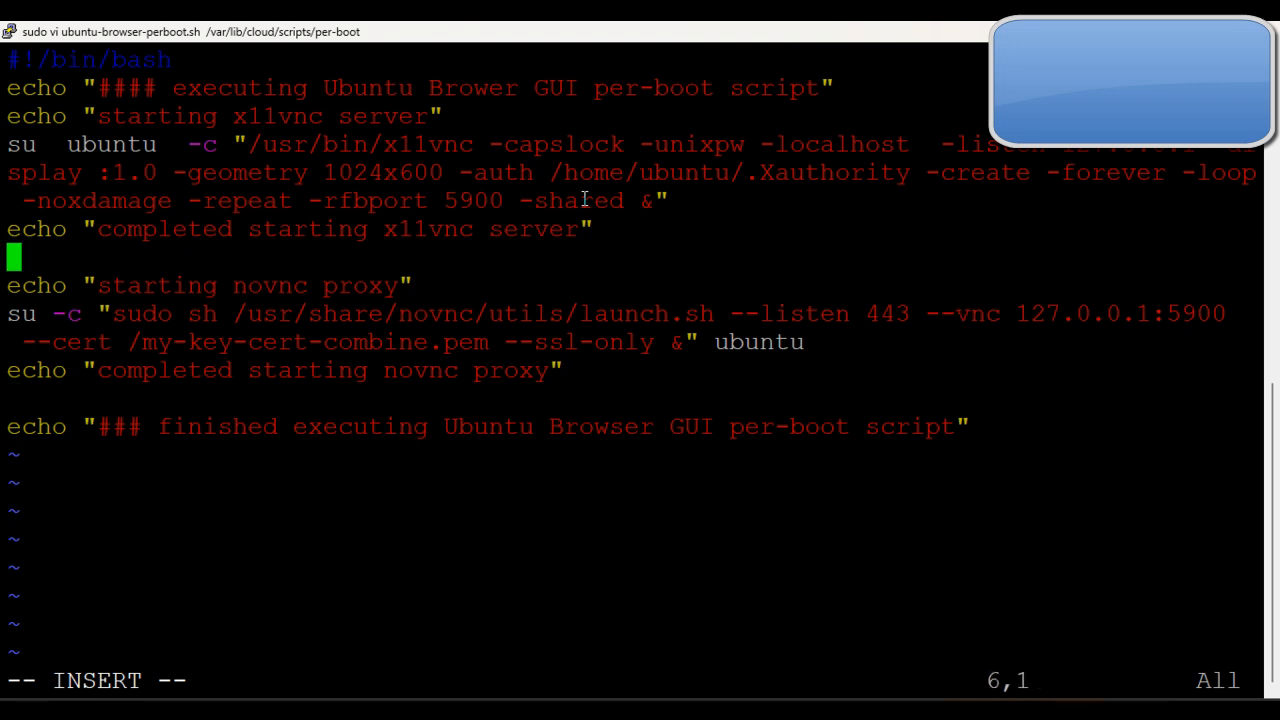
{"action": "key", "text": "Down"}
{"action": "key", "text": "Left"}
{"action": "key", "text": "Left"}
{"action": "key", "text": "Left"}
{"action": "key", "text": "Left"}
{"action": "key", "text": "Left"}
{"action": "key", "text": "Left"}
{"action": "key", "text": "Left"}
{"action": "key", "text": "Left"}
{"action": "key", "text": "Left"}
{"action": "key", "text": "Left"}
{"action": "key", "text": "Left"}
{"action": "key", "text": "Left"}
{"action": "key", "text": "Left"}
{"action": "key", "text": "Left"}
{"action": "key", "text": "Left"}
{"action": "key", "text": "Left"}
{"action": "key", "text": "Left"}
{"action": "key", "text": "Left"}
{"action": "key", "text": "Left"}
{"action": "key", "text": "Left"}
{"action": "key", "text": "Left"}
{"action": "key", "text": "Left"}
{"action": "key", "text": "Left"}
{"action": "key", "text": "Left"}
{"action": "key", "text": "Left"}
{"action": "key", "text": "Left"}
{"action": "key", "text": "Left"}
{"action": "key", "text": "Left"}
{"action": "key", "text": "Left"}
{"action": "key", "text": "Left"}
{"action": "key", "text": "Left"}
{"action": "key", "text": "Left"}
{"action": "key", "text": "Left"}
{"action": "key", "text": "Left"}
{"action": "key", "text": "Left"}
{"action": "key", "text": "Left"}
{"action": "key", "text": "Left"}
{"action": "key", "text": "Left"}
{"action": "key", "text": "Left"}
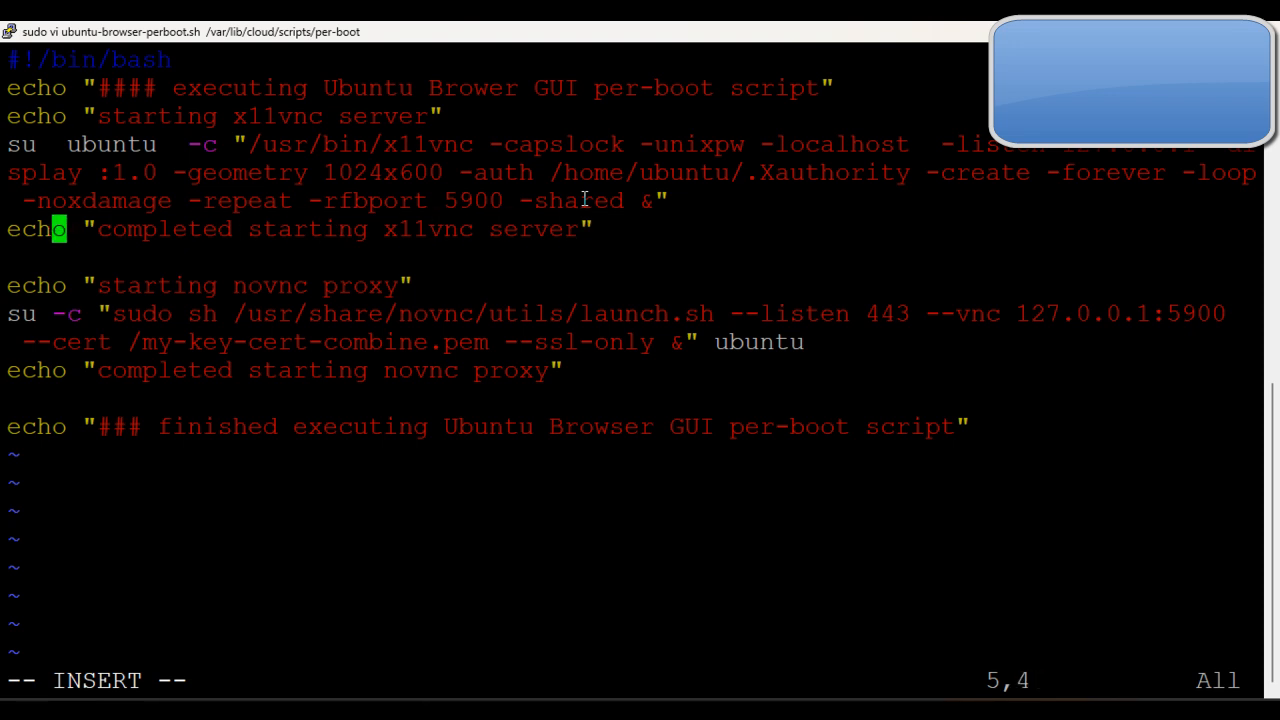
{"action": "key", "text": "Up"}
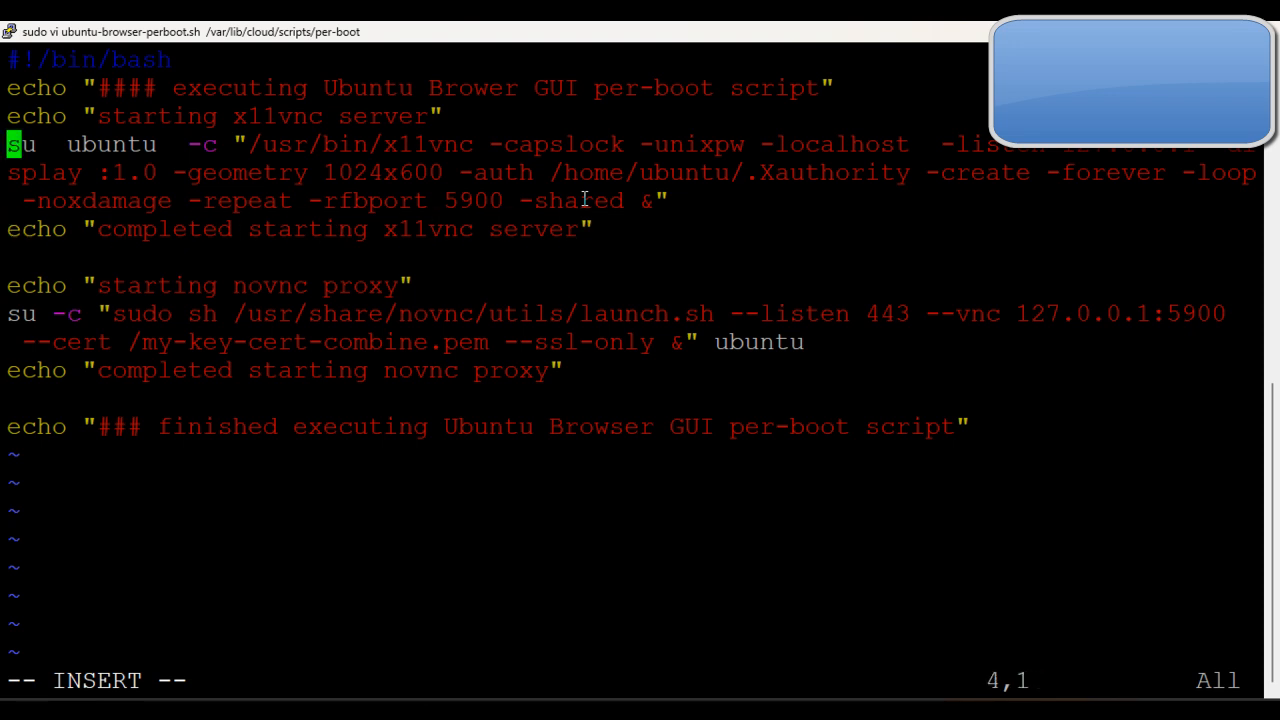
{"action": "key", "text": "Right"}
{"action": "key", "text": "Right"}
{"action": "key", "text": "Right"}
{"action": "key", "text": "Right"}
{"action": "key", "text": "Right"}
{"action": "key", "text": "Right"}
{"action": "key", "text": "Right"}
{"action": "key", "text": "Right"}
{"action": "key", "text": "Right"}
{"action": "key", "text": "Right"}
{"action": "key", "text": "Right"}
{"action": "key", "text": "Right"}
{"action": "key", "text": "Right"}
{"action": "key", "text": "Right"}
{"action": "key", "text": "Right"}
{"action": "key", "text": "Right"}
{"action": "key", "text": "Right"}
{"action": "key", "text": "Right"}
{"action": "key", "text": "Right"}
{"action": "key", "text": "Right"}
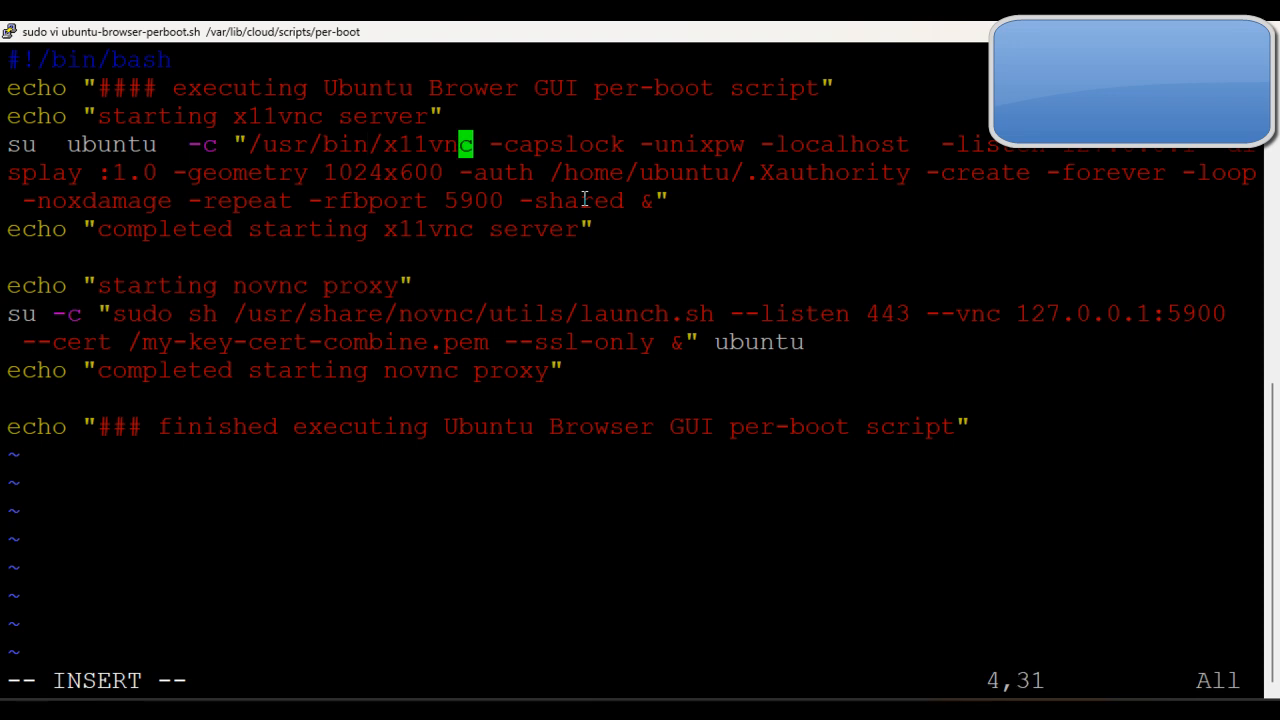
{"action": "key", "text": "Right"}
{"action": "key", "text": "Right"}
{"action": "key", "text": "Right"}
{"action": "key", "text": "Right"}
{"action": "key", "text": "Right"}
{"action": "key", "text": "Right"}
{"action": "key", "text": "Right"}
{"action": "key", "text": "Right"}
{"action": "key", "text": "Right"}
{"action": "key", "text": "Right"}
{"action": "key", "text": "Right"}
{"action": "key", "text": "Right"}
{"action": "key", "text": "Right"}
{"action": "key", "text": "Right"}
{"action": "key", "text": "Right"}
{"action": "key", "text": "Right"}
{"action": "key", "text": "Right"}
{"action": "key", "text": "Right"}
{"action": "key", "text": "Right"}
{"action": "key", "text": "Right"}
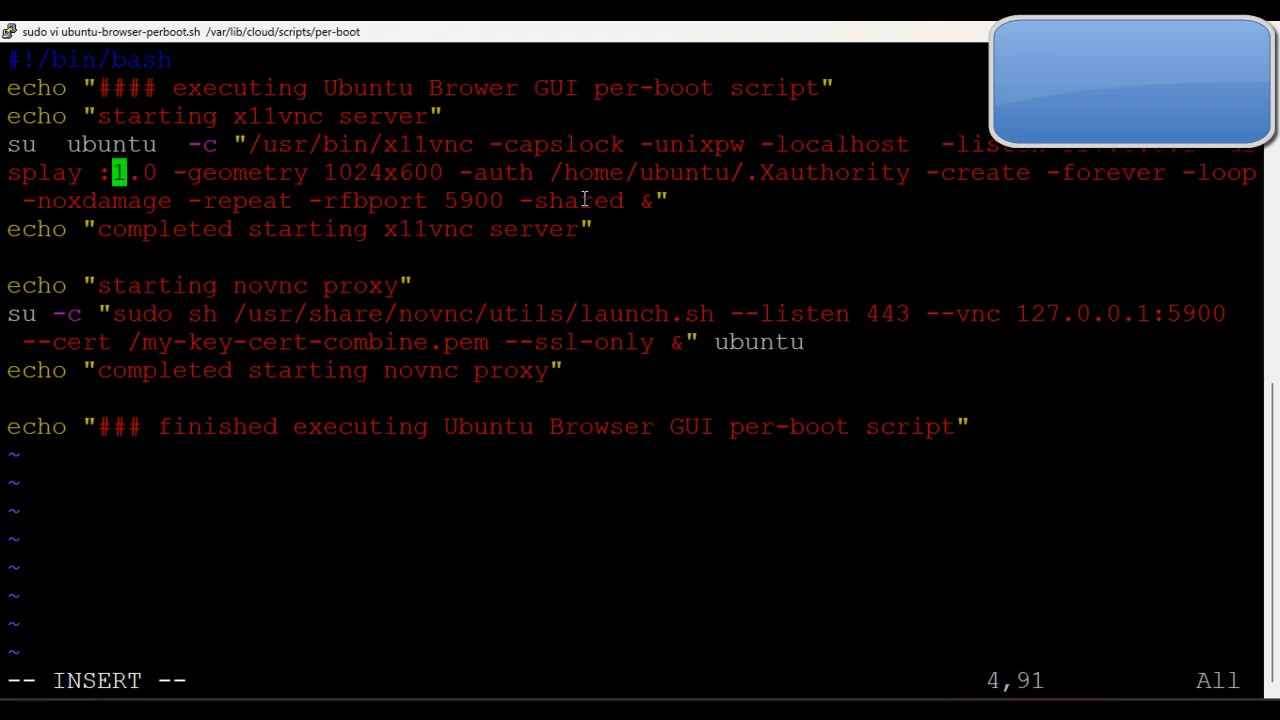
{"action": "key", "text": "Right"}
{"action": "key", "text": "Right"}
{"action": "key", "text": "Right"}
{"action": "key", "text": "Right"}
{"action": "key", "text": "Right"}
{"action": "key", "text": "Right"}
{"action": "key", "text": "Right"}
{"action": "key", "text": "Right"}
{"action": "key", "text": "Right"}
{"action": "key", "text": "Right"}
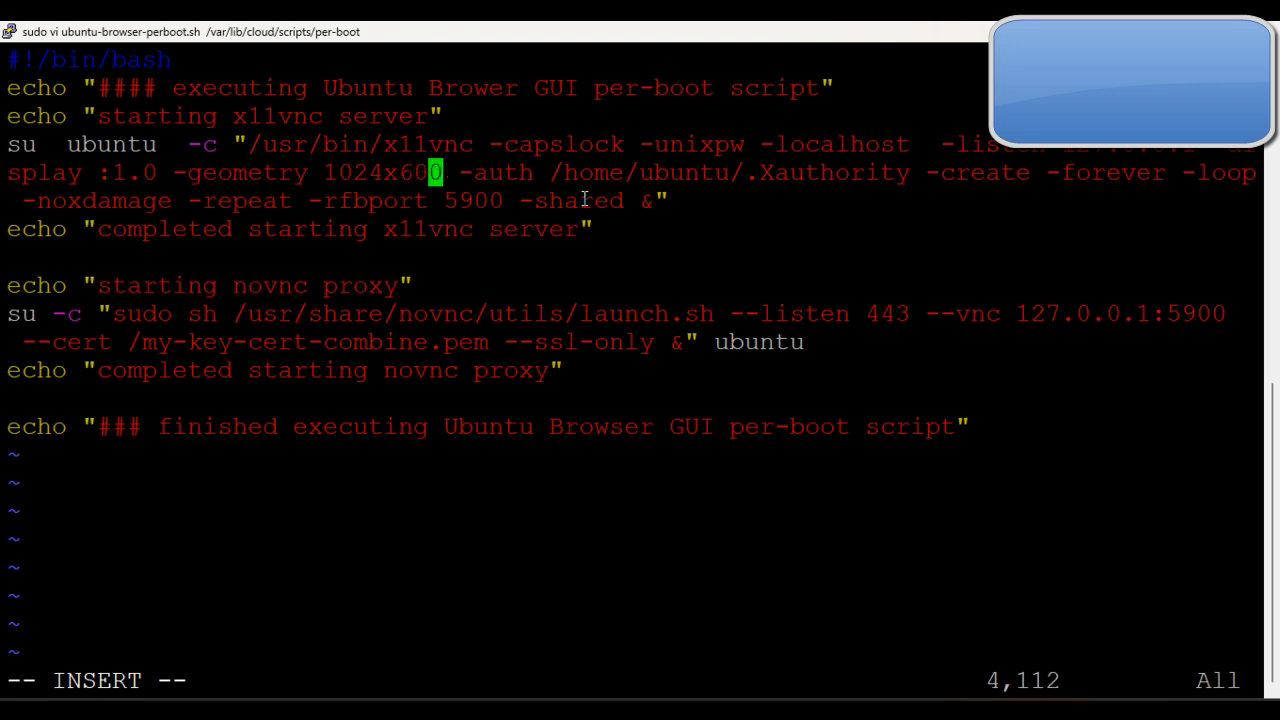
{"action": "key", "text": "BackSpace"}
{"action": "key", "text": "BackSpace"}
{"action": "key", "text": "BackSpace"}
{"action": "key", "text": "BackSpace"}
{"action": "key", "text": "BackSpace"}
{"action": "key", "text": "BackSpace"}
{"action": "key", "text": "BackSpace"}
{"action": "key", "text": "BackSpace"}
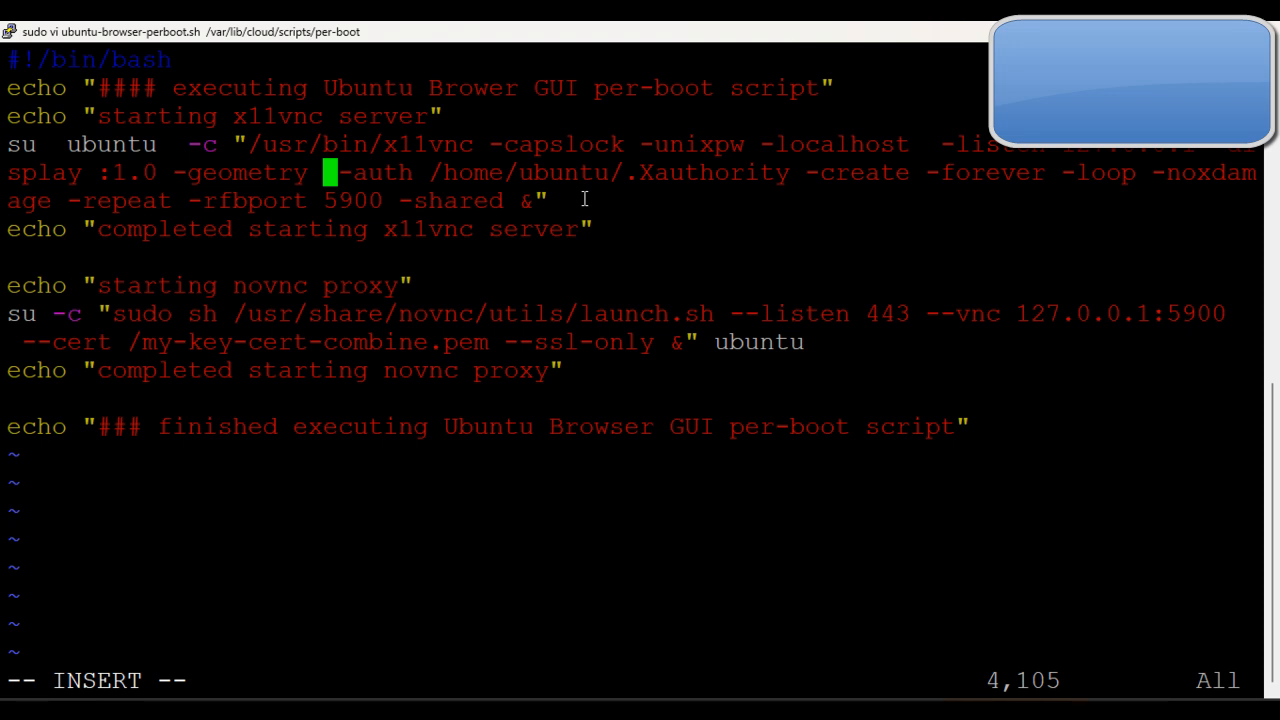
Step: Try 2000x1000 as the -geometry value in the x11vnc command and erase it again
{"action": "type", "text": "2000"}
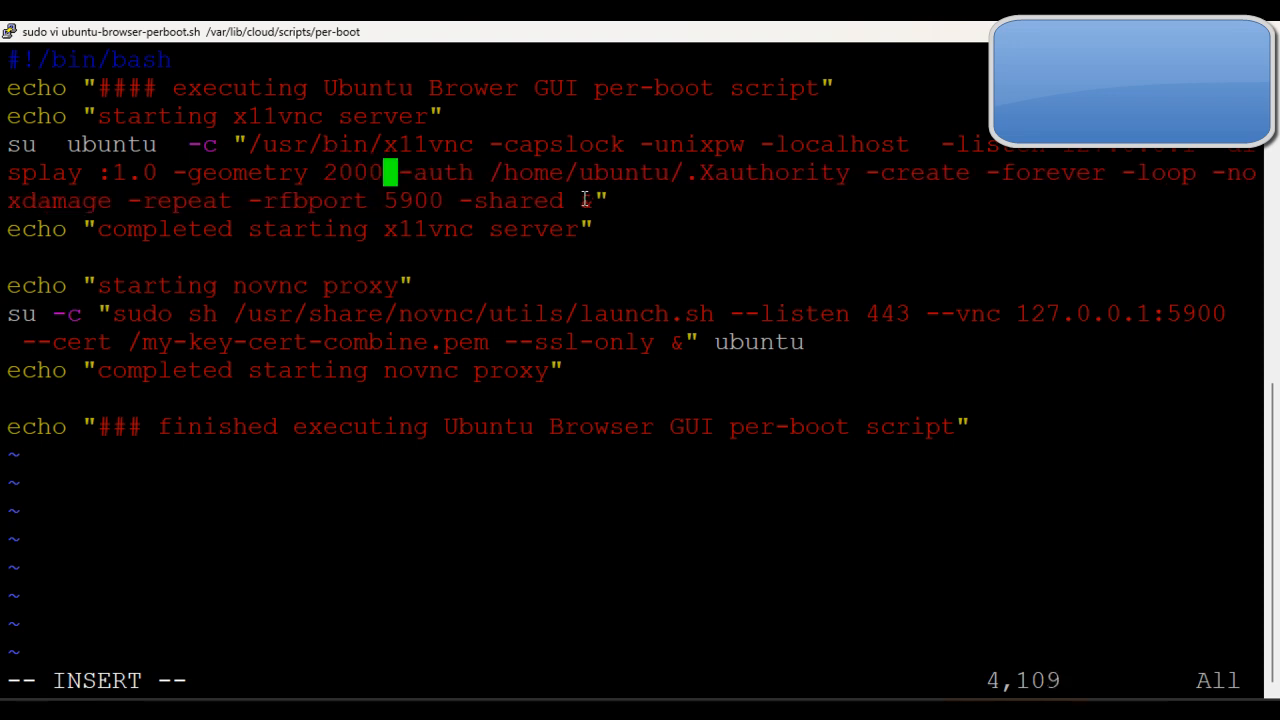
{"action": "type", "text": "x1"}
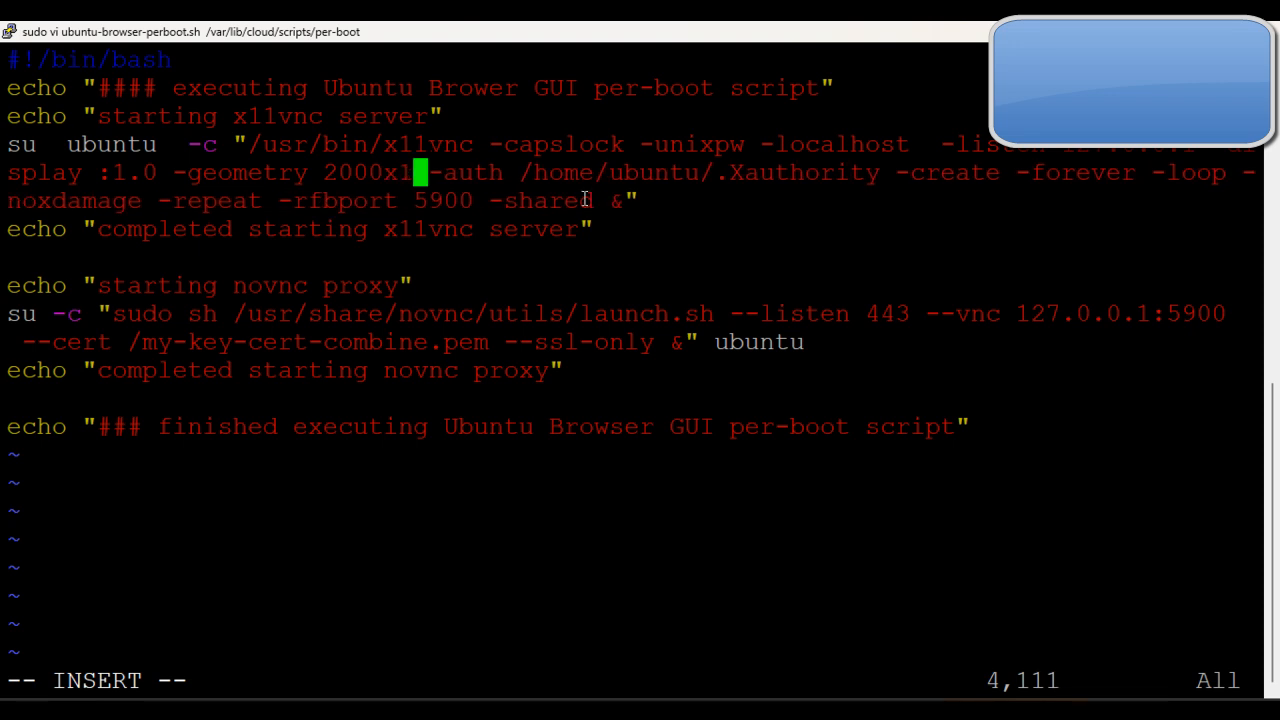
{"action": "type", "text": "000"}
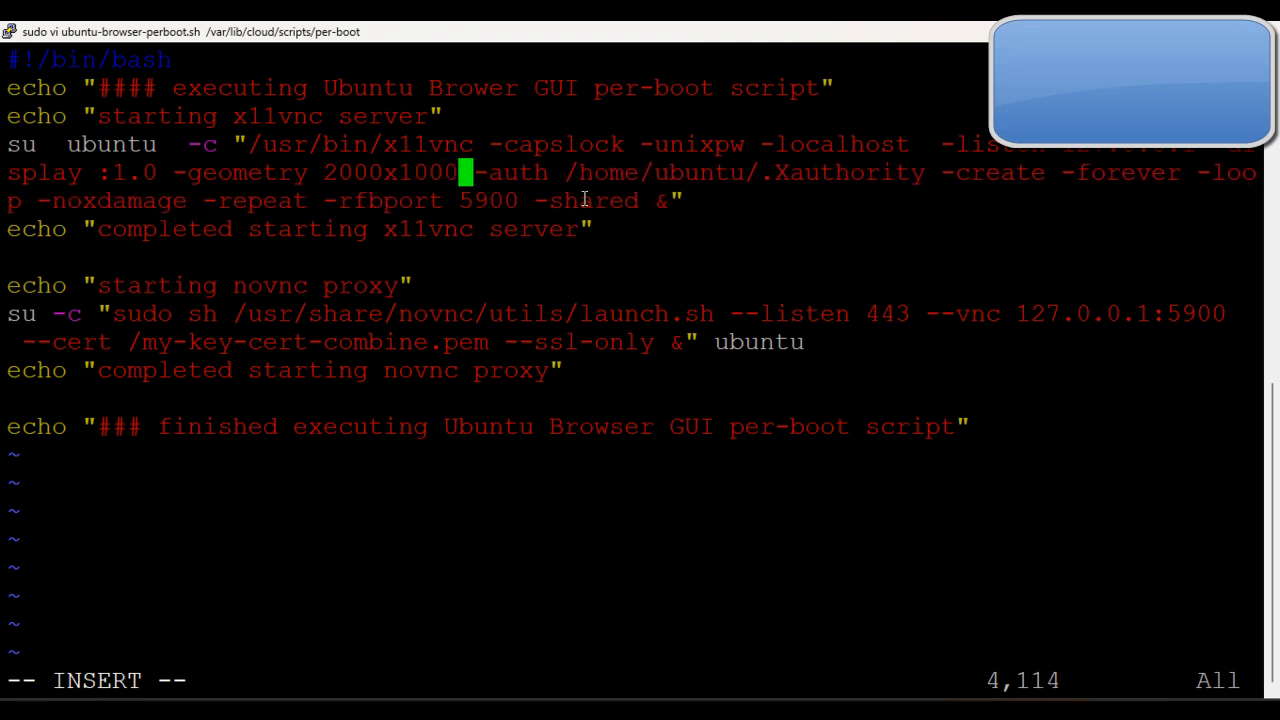
{"action": "key", "text": "BackSpace"}
{"action": "key", "text": "BackSpace"}
{"action": "key", "text": "BackSpace"}
{"action": "key", "text": "BackSpace"}
{"action": "key", "text": "BackSpace"}
{"action": "key", "text": "BackSpace"}
{"action": "key", "text": "BackSpace"}
{"action": "key", "text": "BackSpace"}
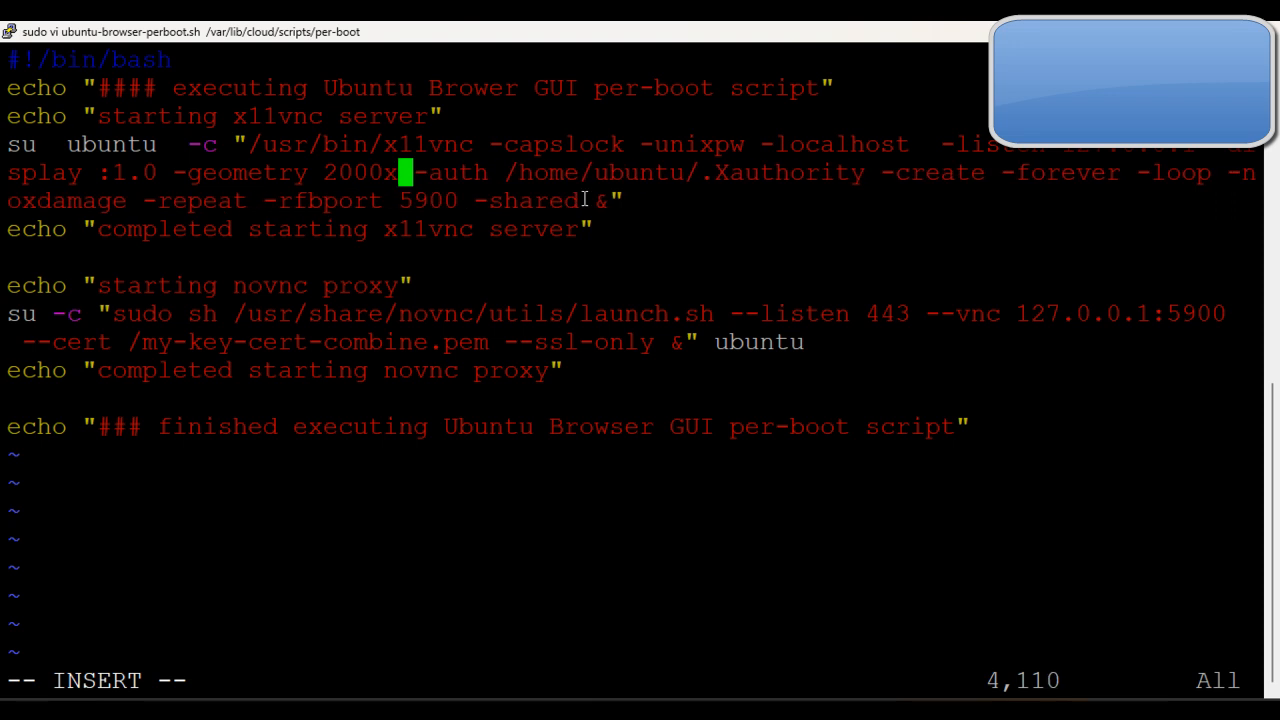
{"action": "key", "text": "BackSpace"}
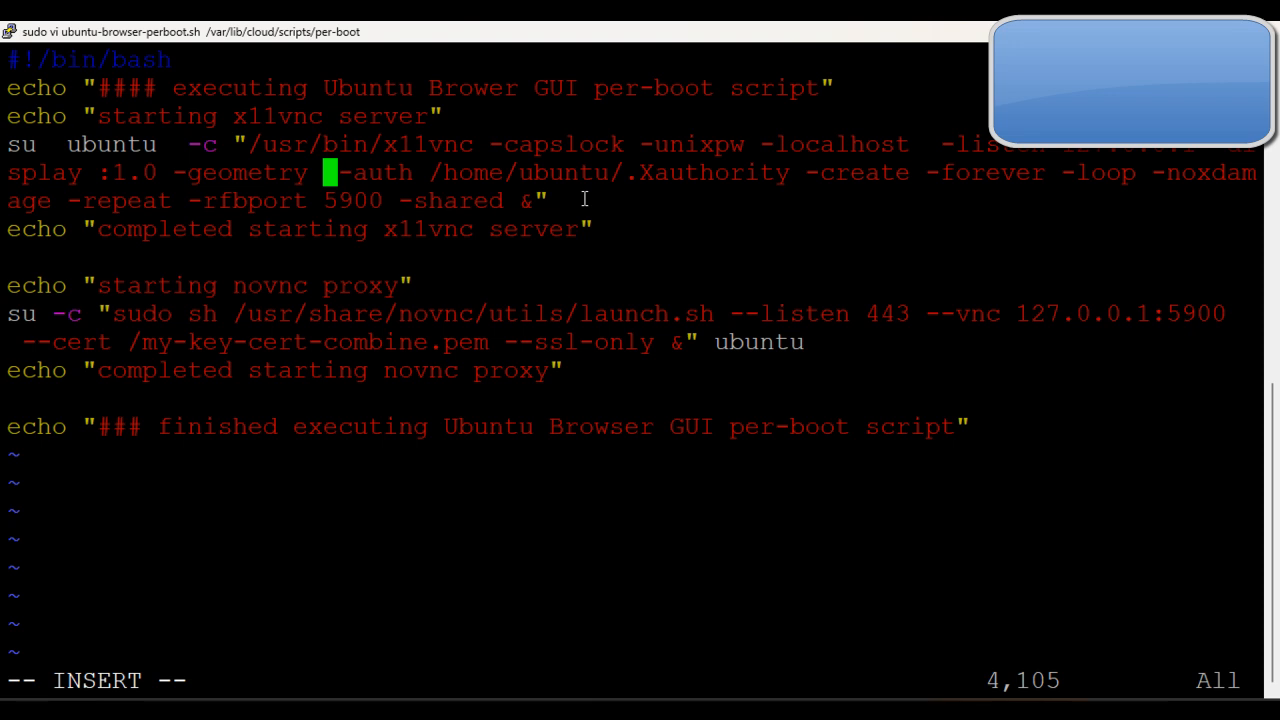
Step: Save the perboot script and exit vi with the :wq! command
{"action": "key", "text": "Escape"}
{"action": "type", "text": ":"}
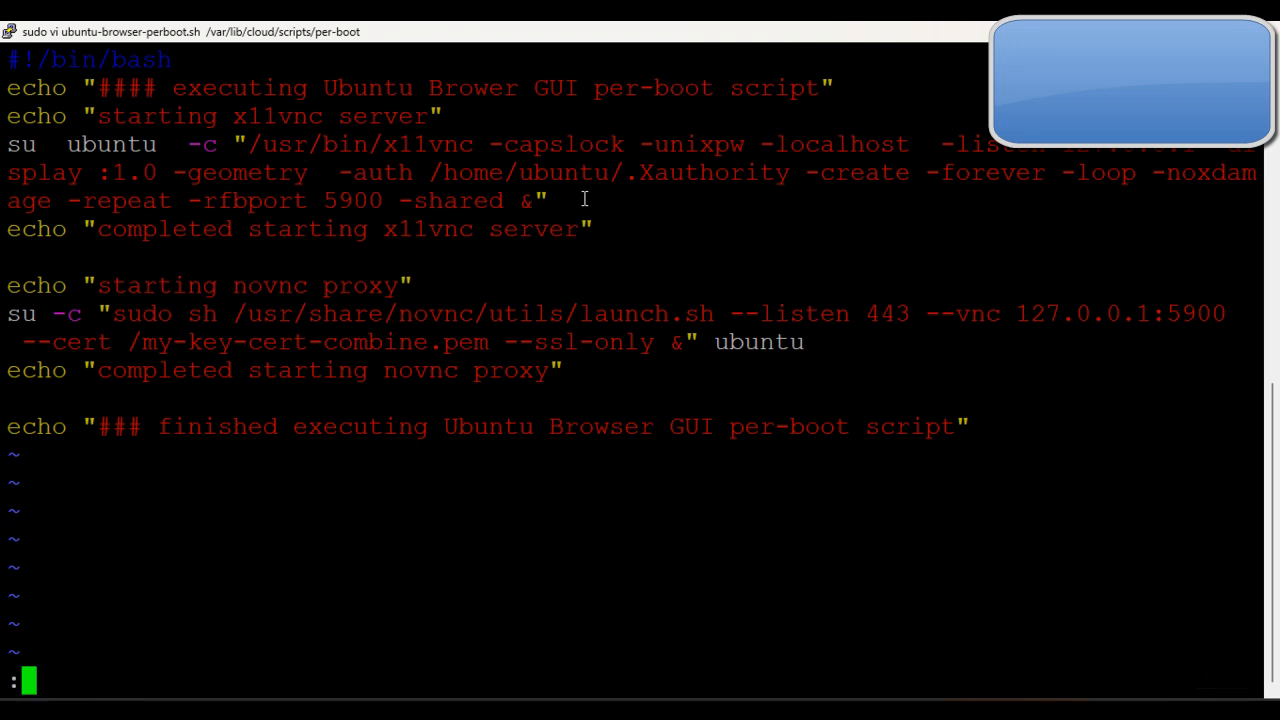
{"action": "type", "text": "wq"}
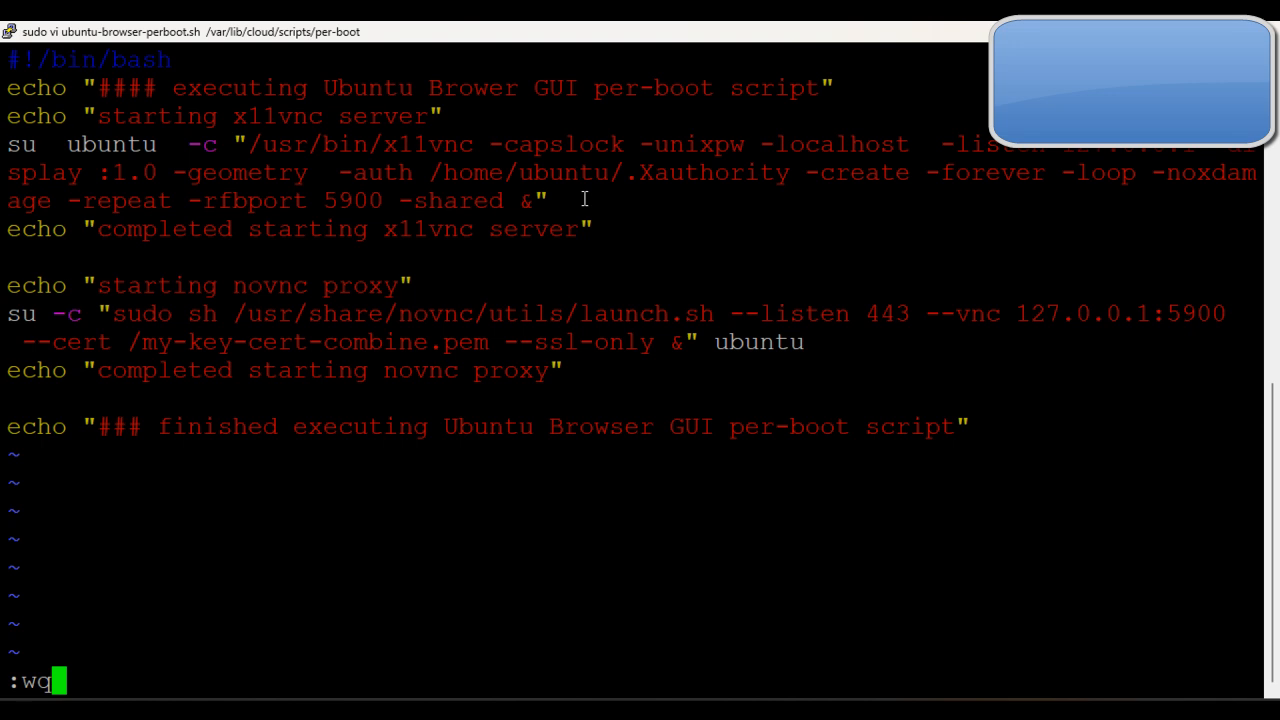
{"action": "type", "text": "!"}
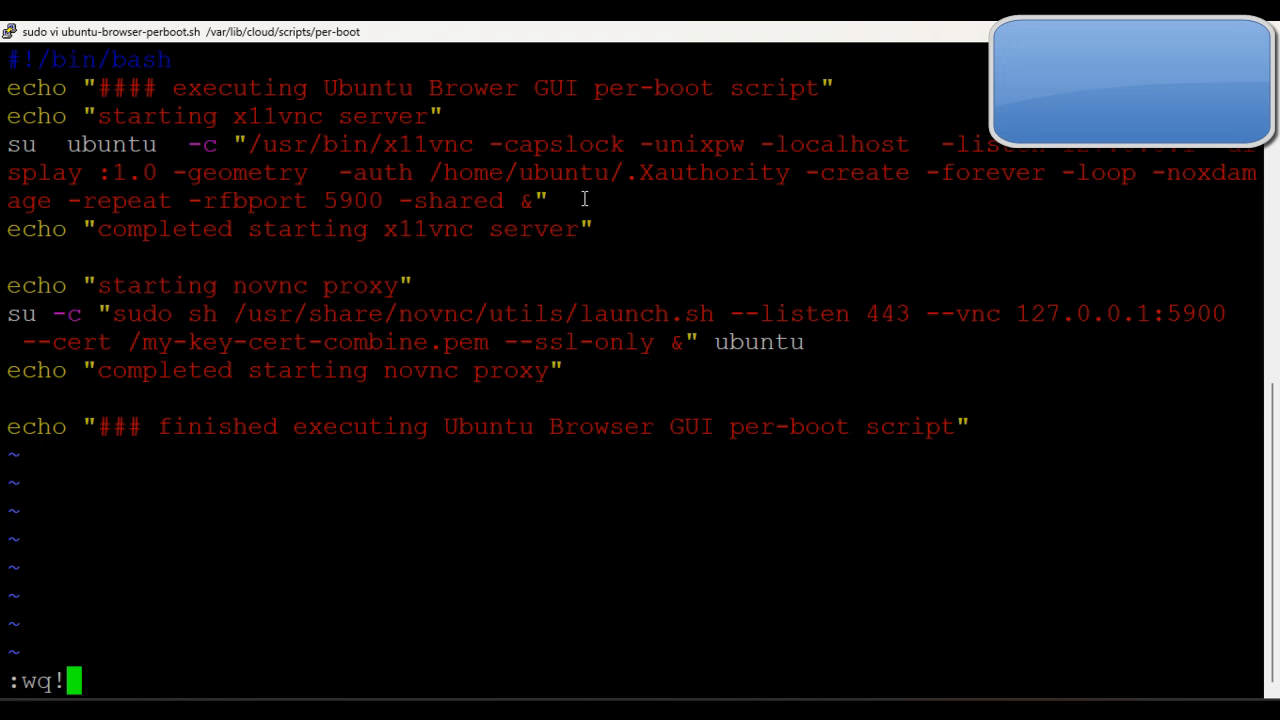
{"action": "key", "text": "Return"}
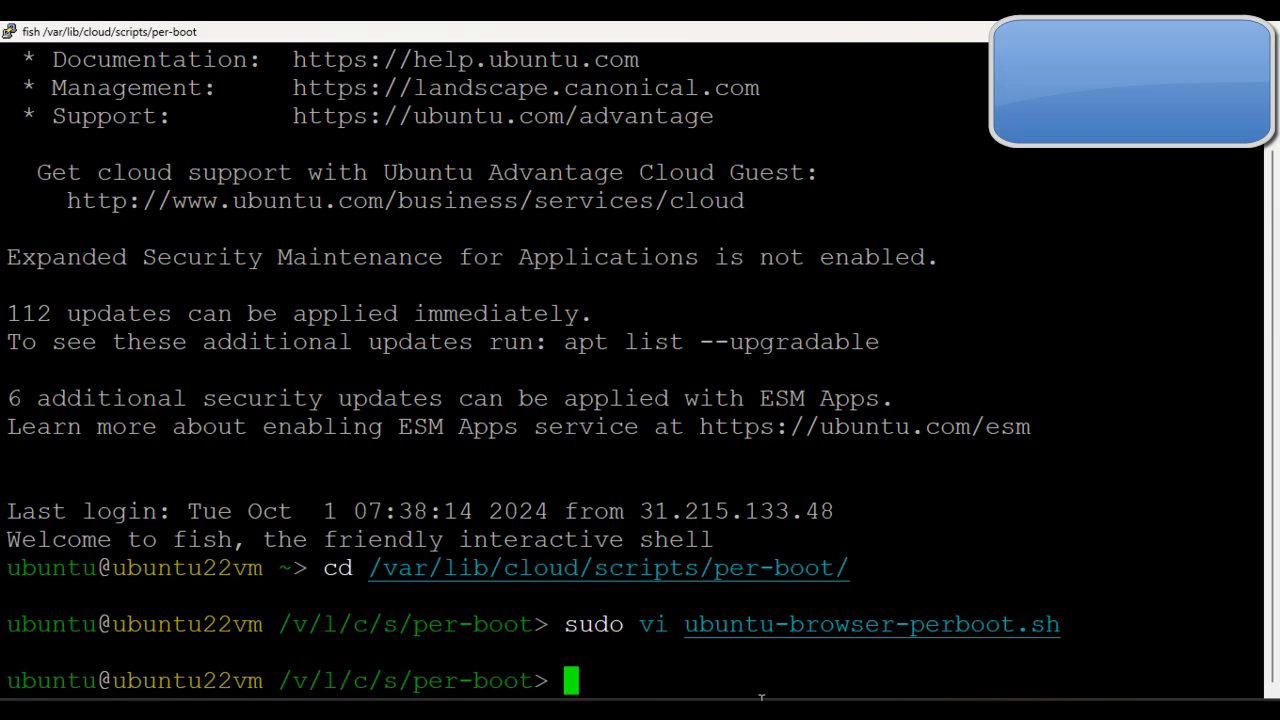
Step: Read the deployment guide's notes on rebooting after the perboot change and on opening the noVNC control bar for settings
{"action": "left_click", "coordinate": [630, 638]}
{"action": "scroll", "coordinate": [824, 468], "scroll_direction": "down", "scroll_amount": 2}
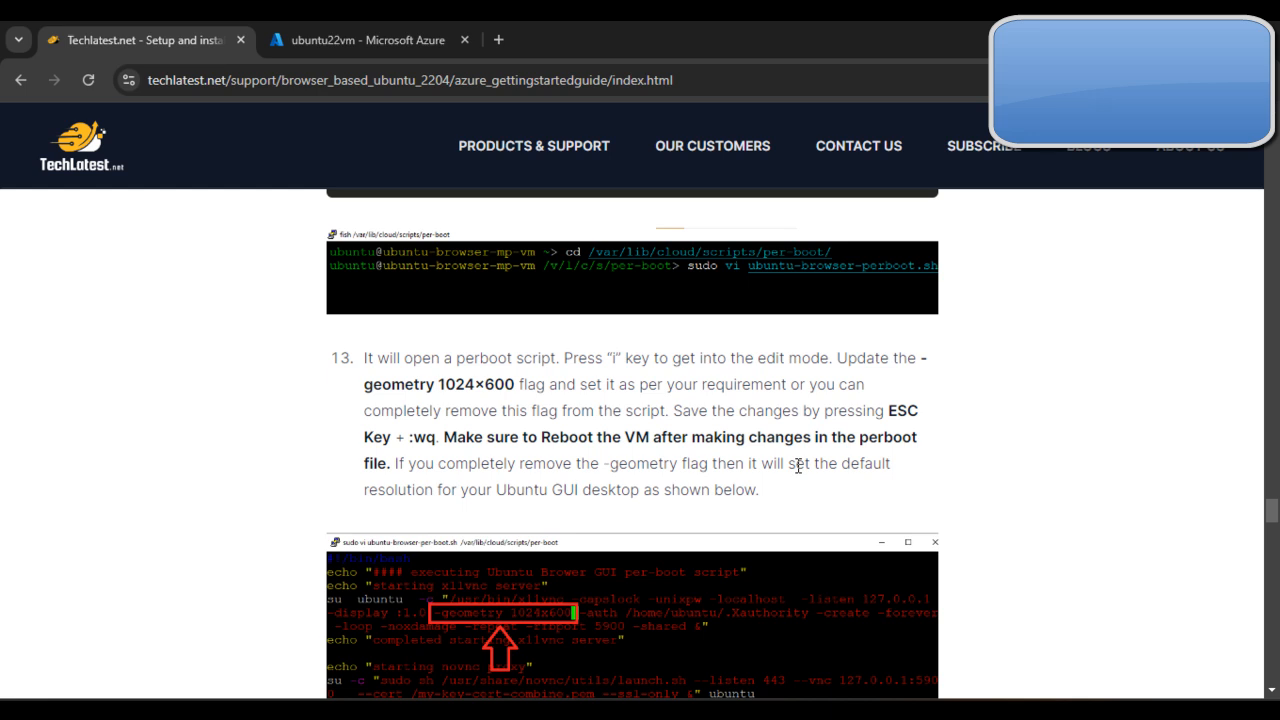
{"action": "scroll", "coordinate": [497, 422], "scroll_direction": "down", "scroll_amount": 1}
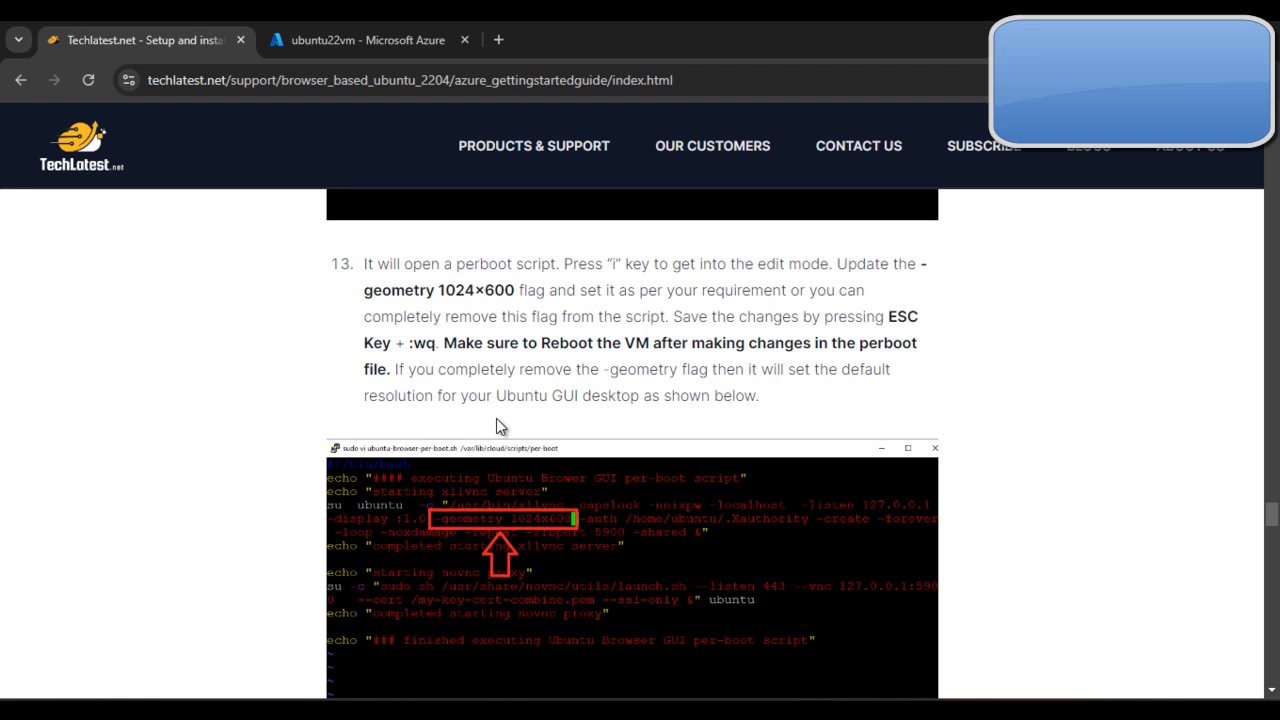
{"action": "scroll", "coordinate": [496, 418], "scroll_direction": "down", "scroll_amount": 5}
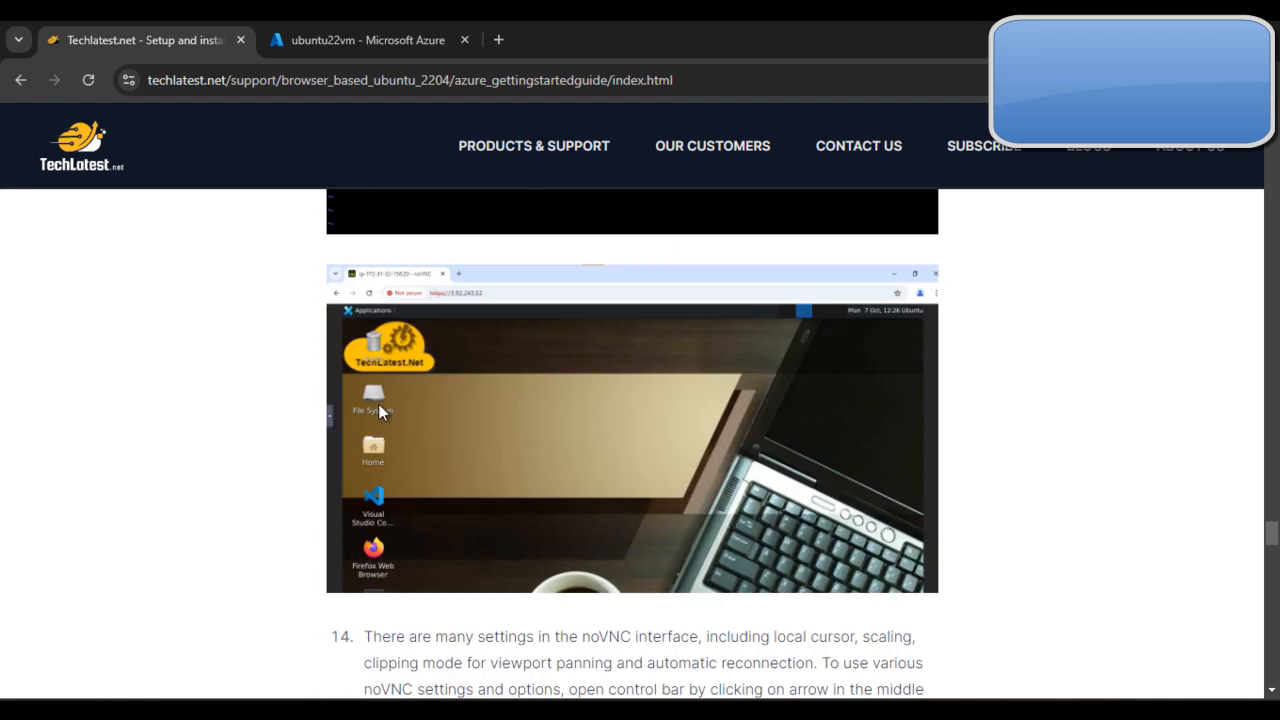
{"action": "scroll", "coordinate": [581, 362], "scroll_direction": "down", "scroll_amount": 3}
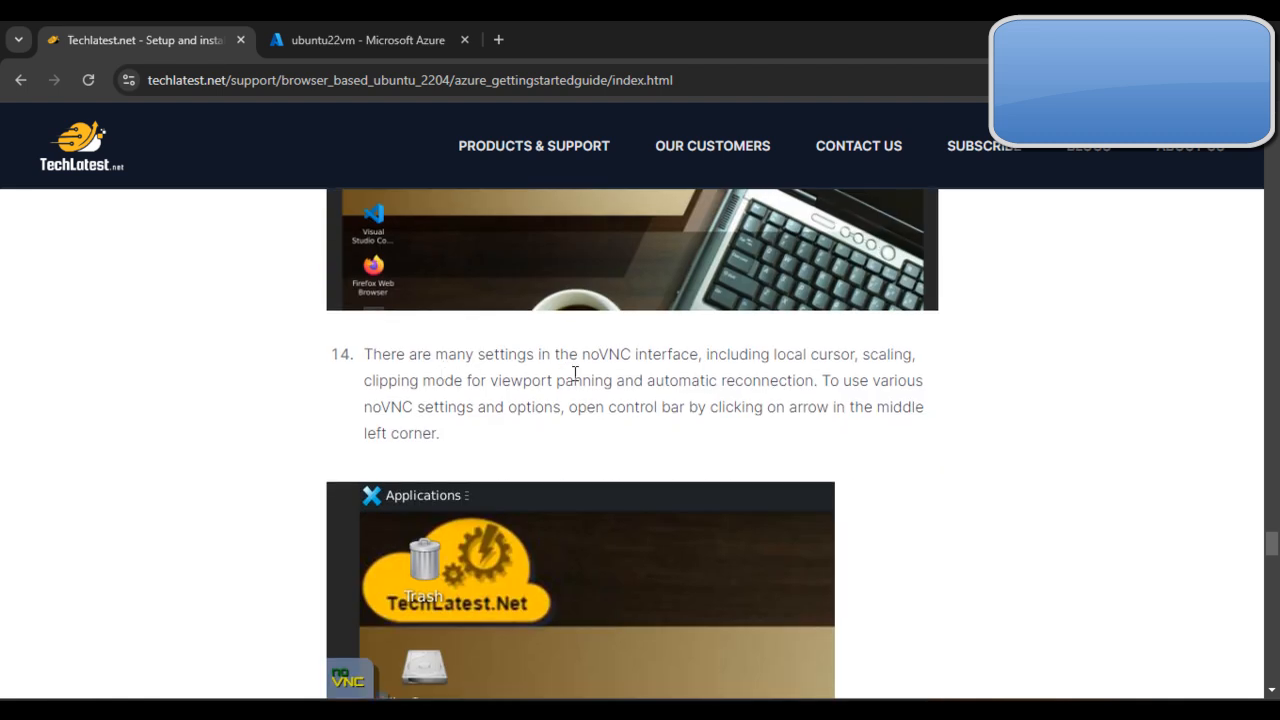
{"action": "scroll", "coordinate": [590, 340], "scroll_direction": "up", "scroll_amount": 4}
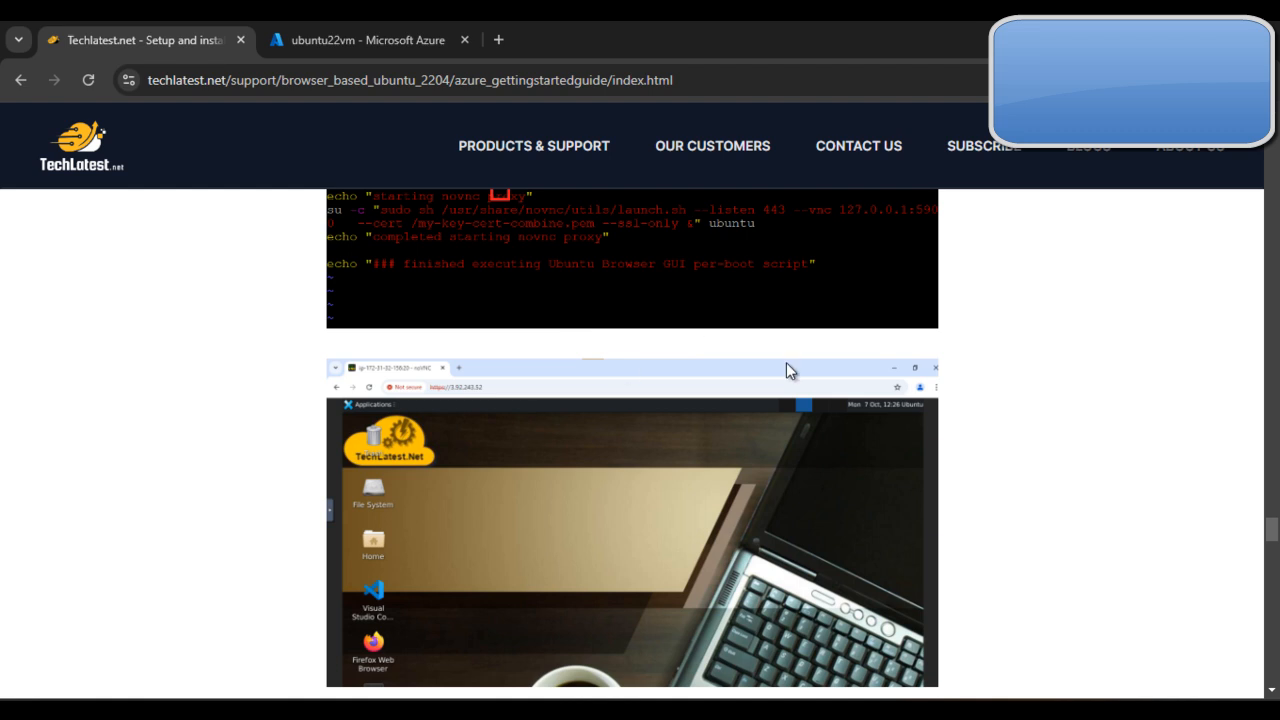
{"action": "scroll", "coordinate": [760, 440], "scroll_direction": "down", "scroll_amount": 2}
{"action": "scroll", "coordinate": [668, 451], "scroll_direction": "down", "scroll_amount": 1}
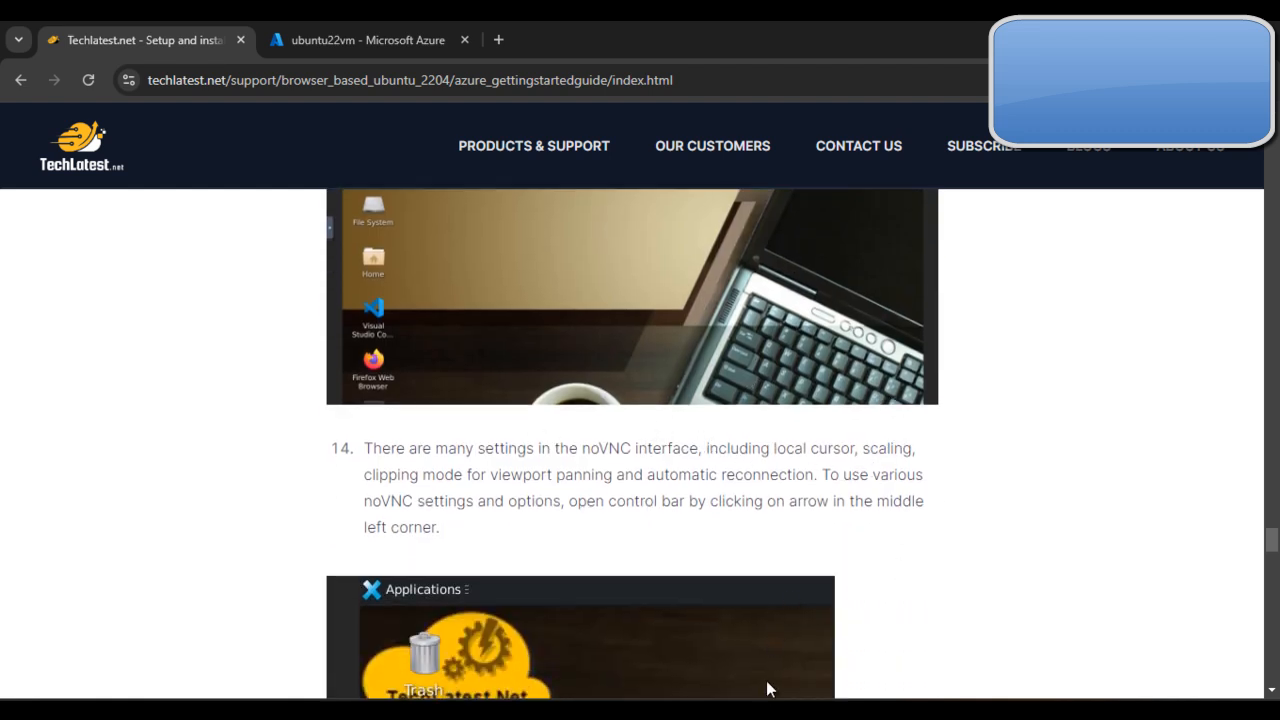
Step: Switch to the ubuntu22vm noVNC desktop and show the extra keys in its control bar
{"action": "mouse_move", "coordinate": [756, 705]}
{"action": "left_click", "coordinate": [817, 621]}
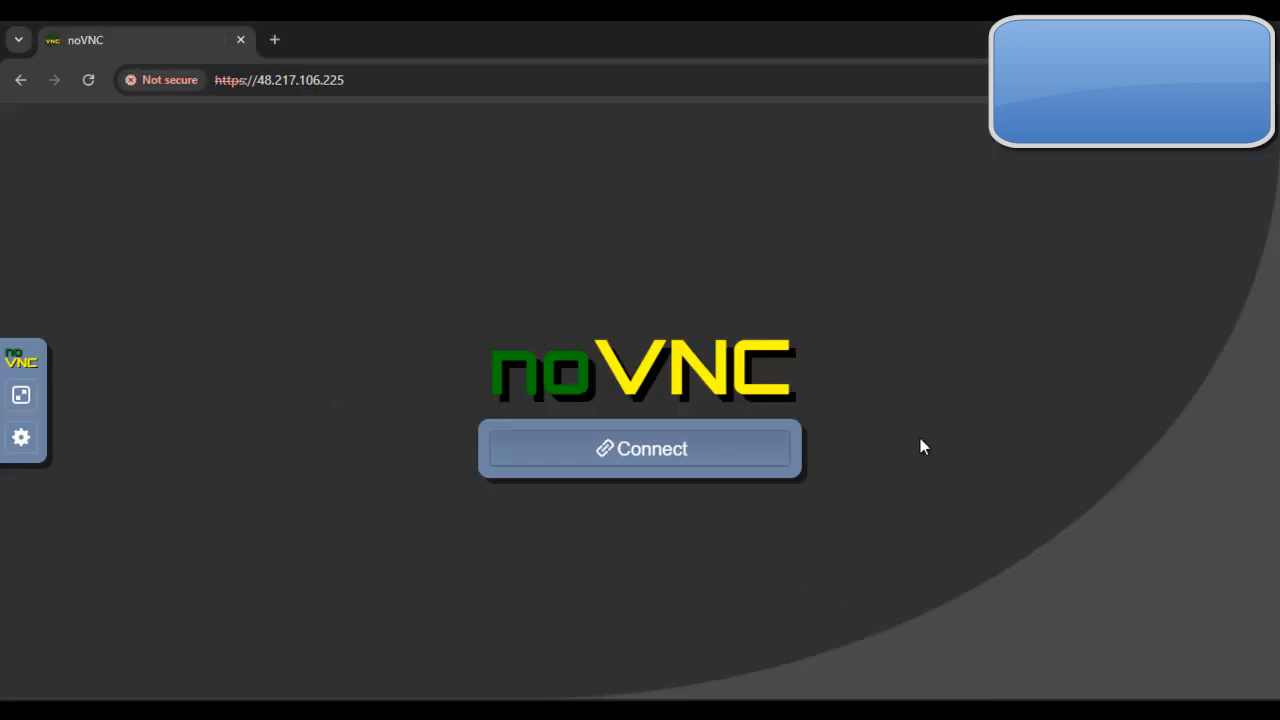
{"action": "mouse_move", "coordinate": [756, 705]}
{"action": "left_click", "coordinate": [958, 625]}
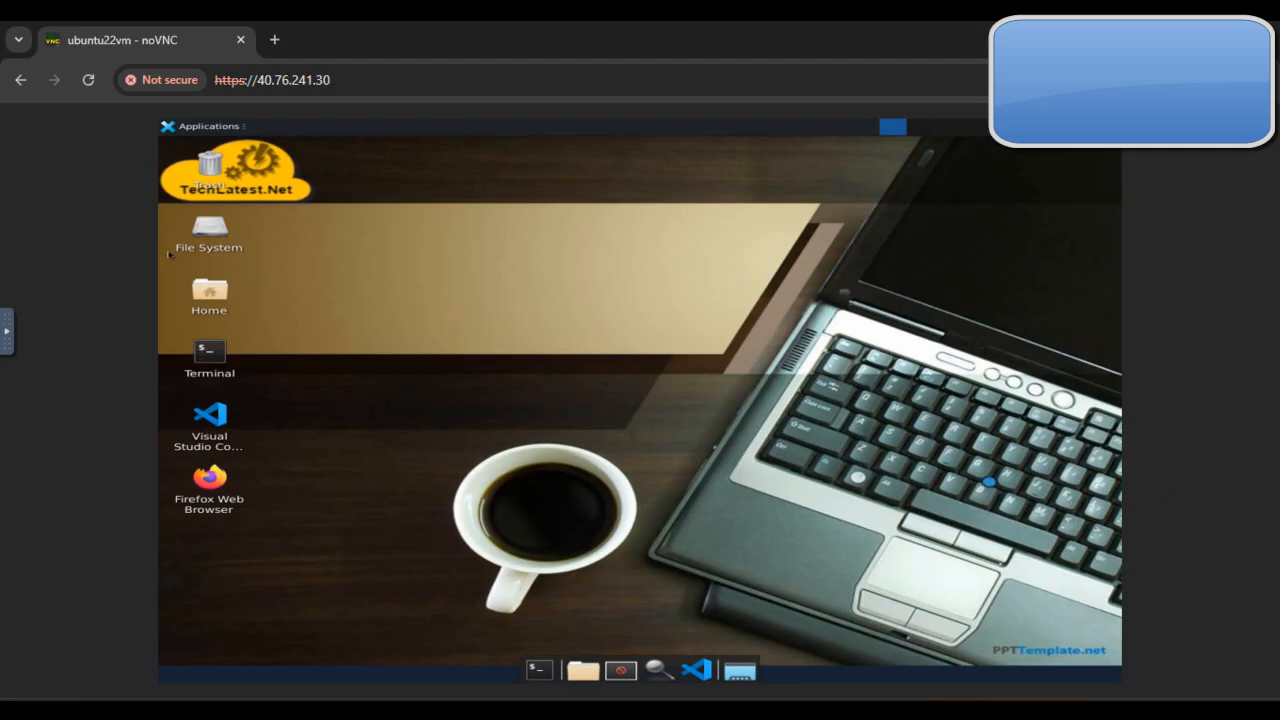
{"action": "left_click", "coordinate": [3, 335]}
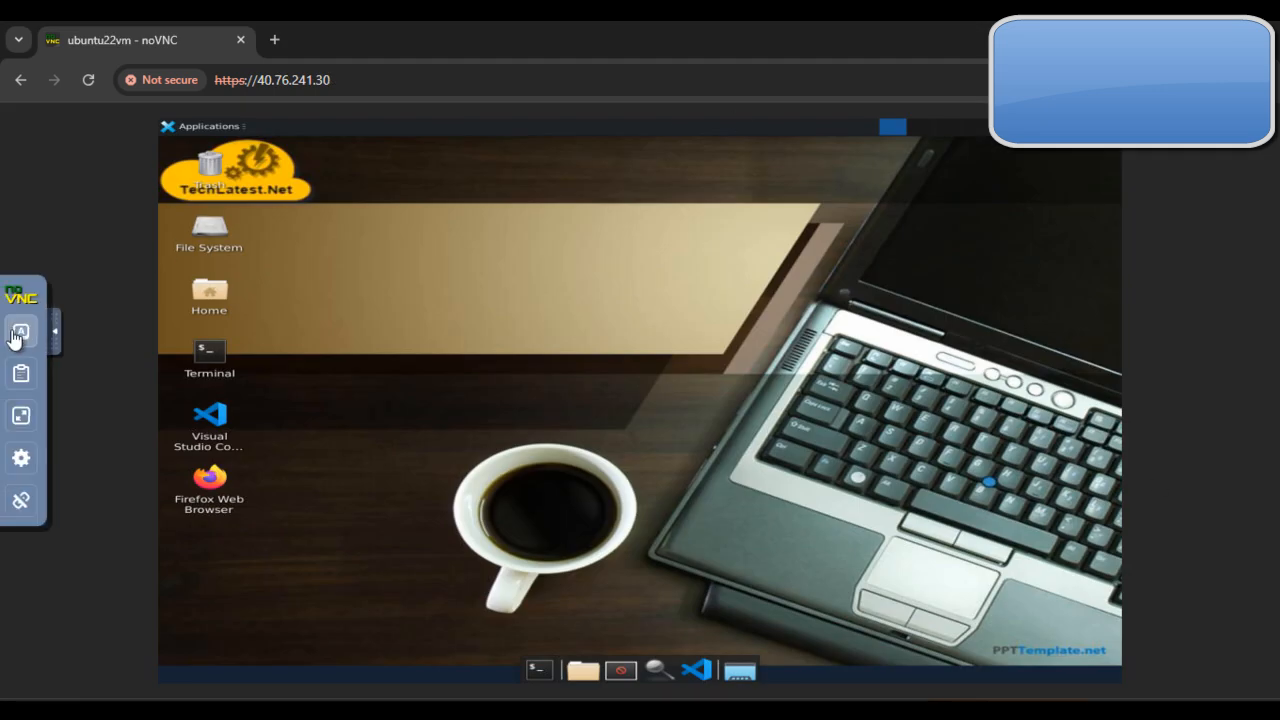
{"action": "left_click", "coordinate": [18, 334]}
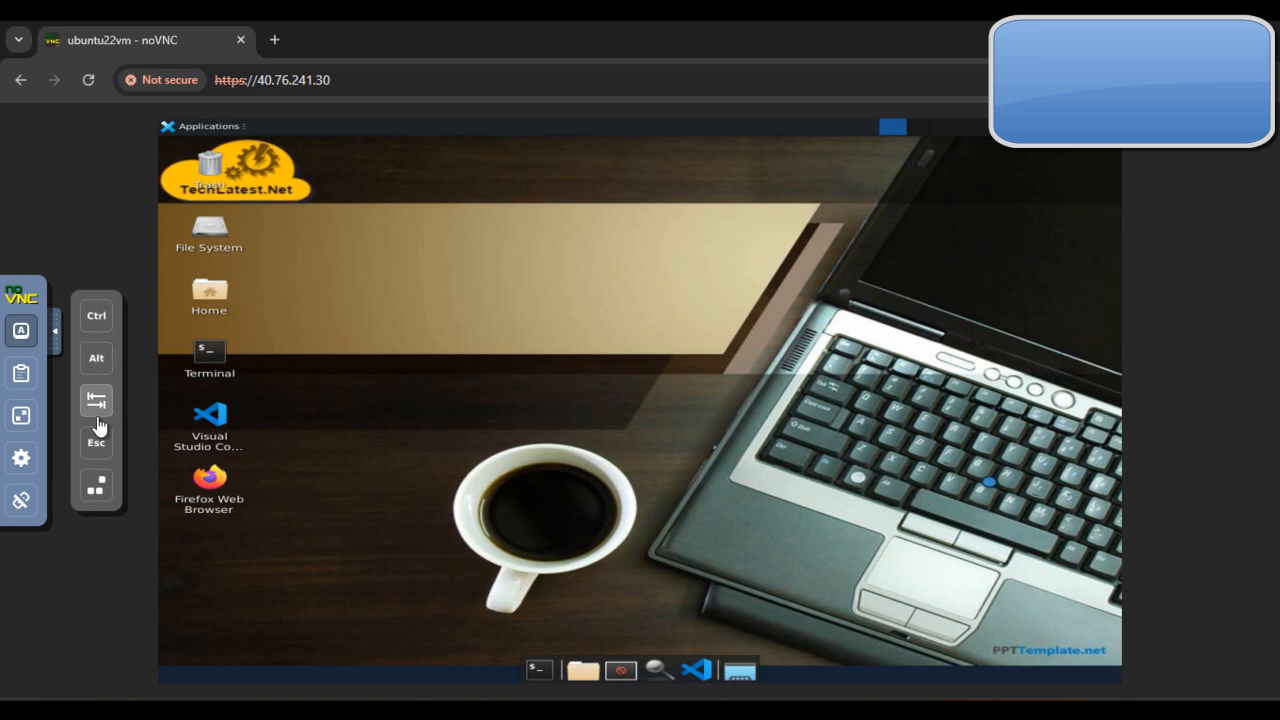
Step: Enter asdfwf in the noVNC clipboard, and turn full-screen mode on and off again
{"action": "left_click", "coordinate": [22, 374]}
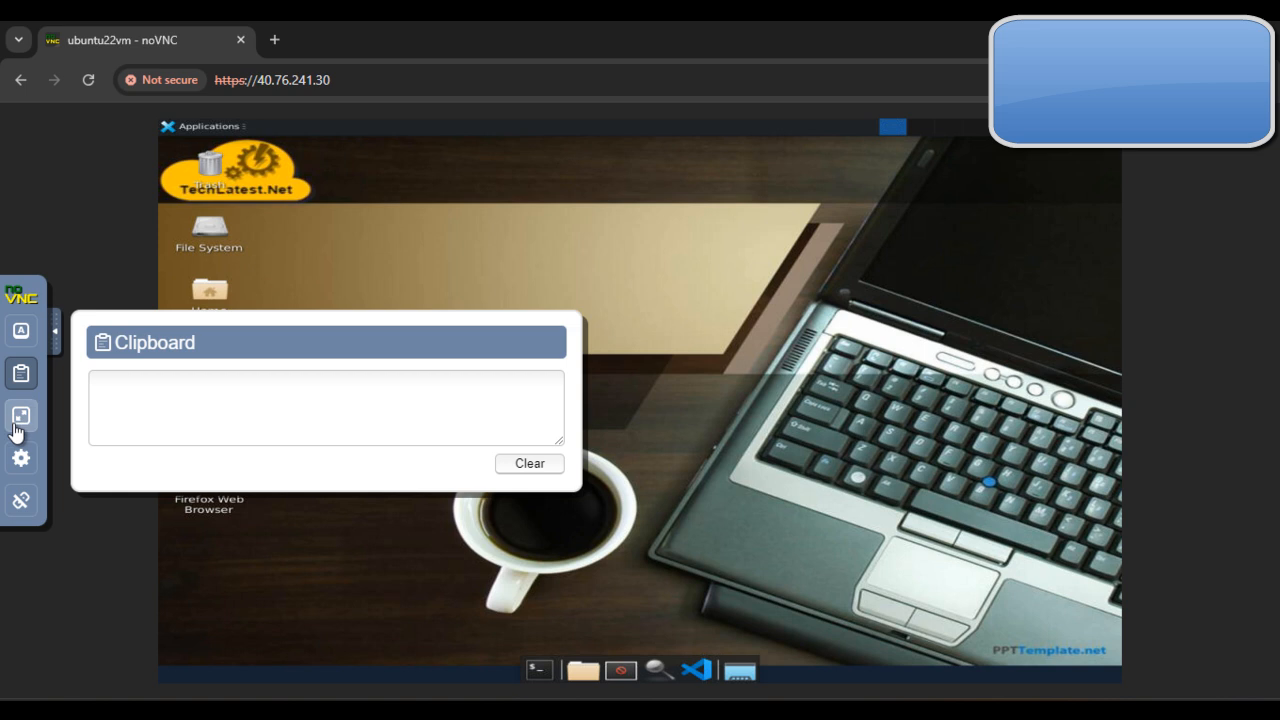
{"action": "left_click", "coordinate": [155, 414]}
{"action": "type", "text": "asdfwf"}
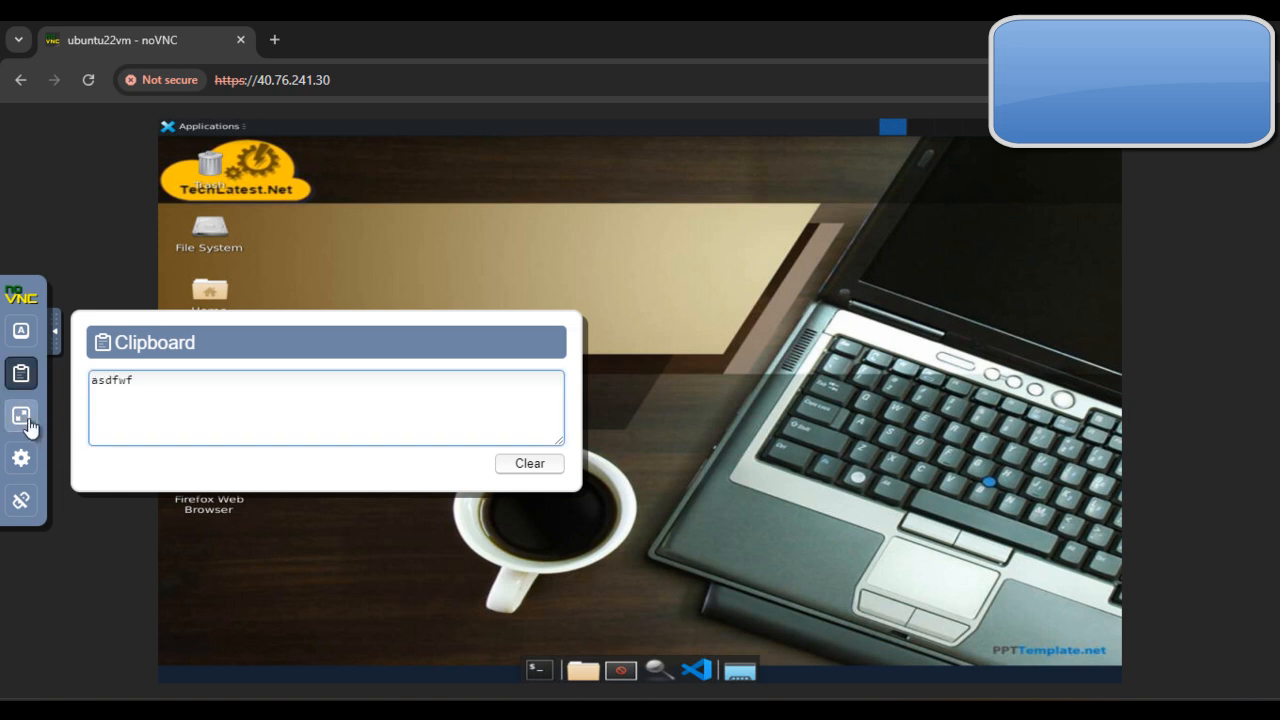
{"action": "left_click", "coordinate": [21, 415]}
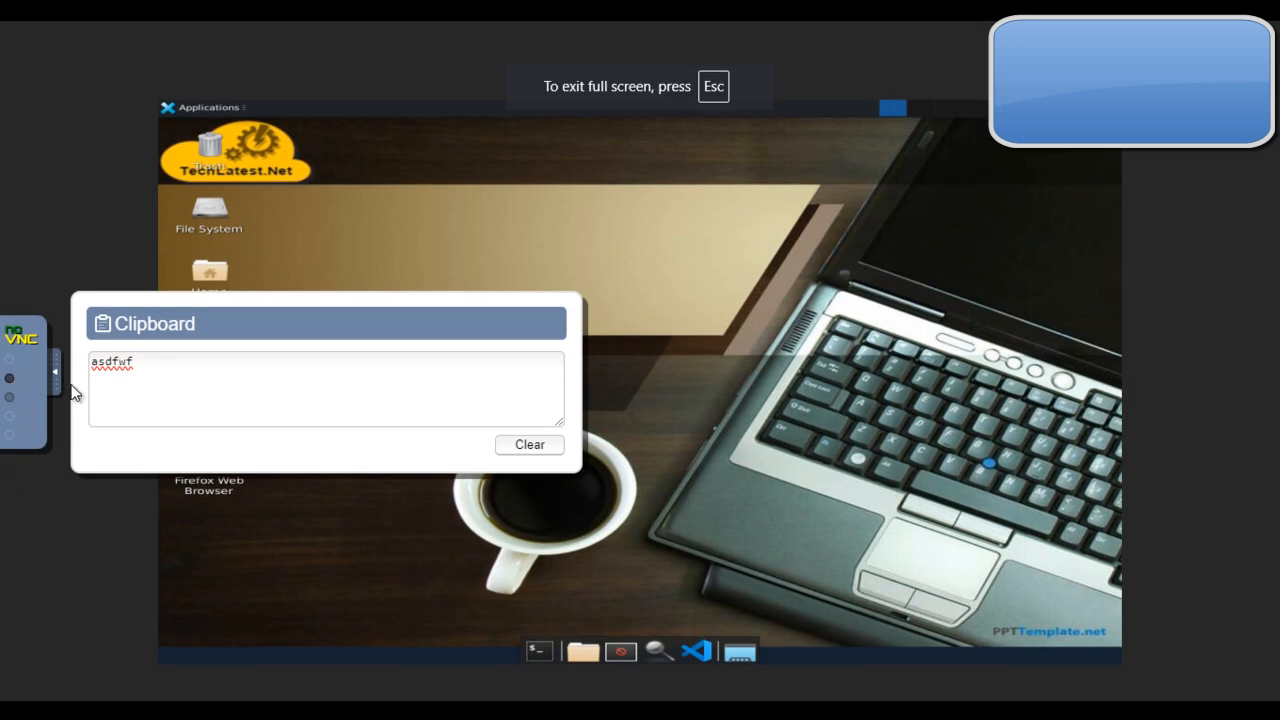
{"action": "left_click", "coordinate": [21, 400]}
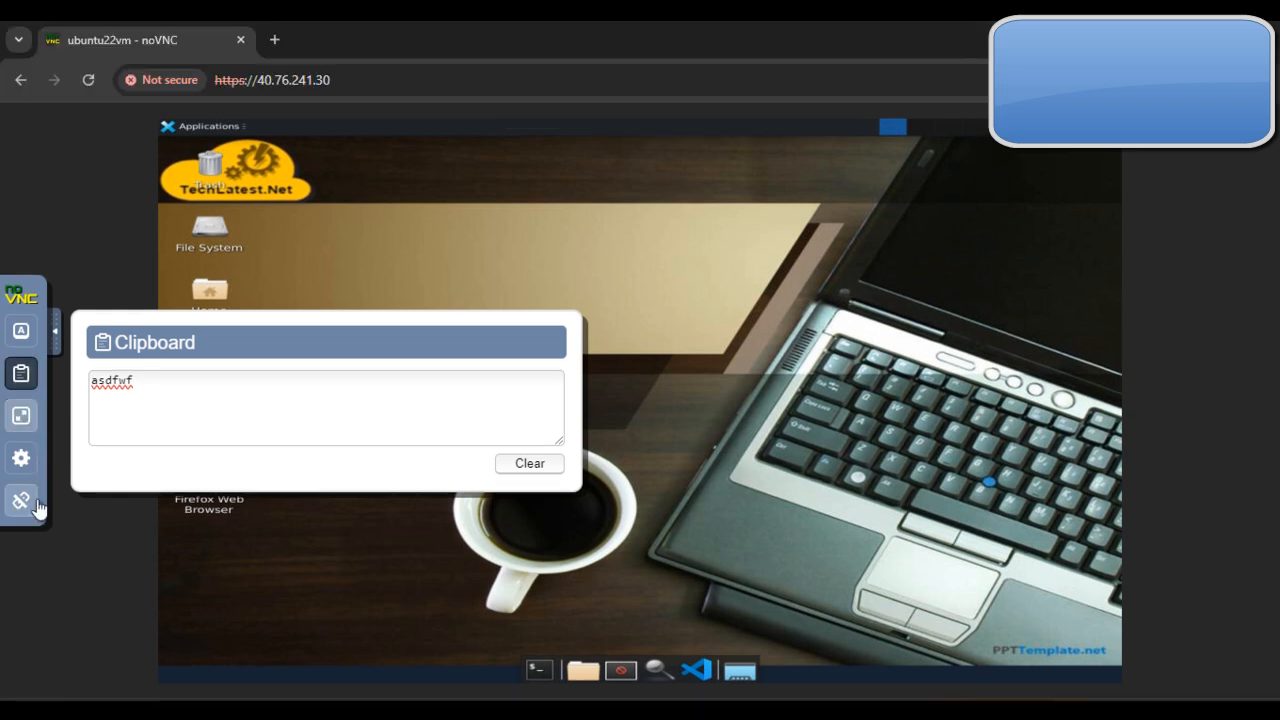
Step: View the noVNC settings and disconnect from the ubuntu22vm desktop session
{"action": "left_click", "coordinate": [22, 458]}
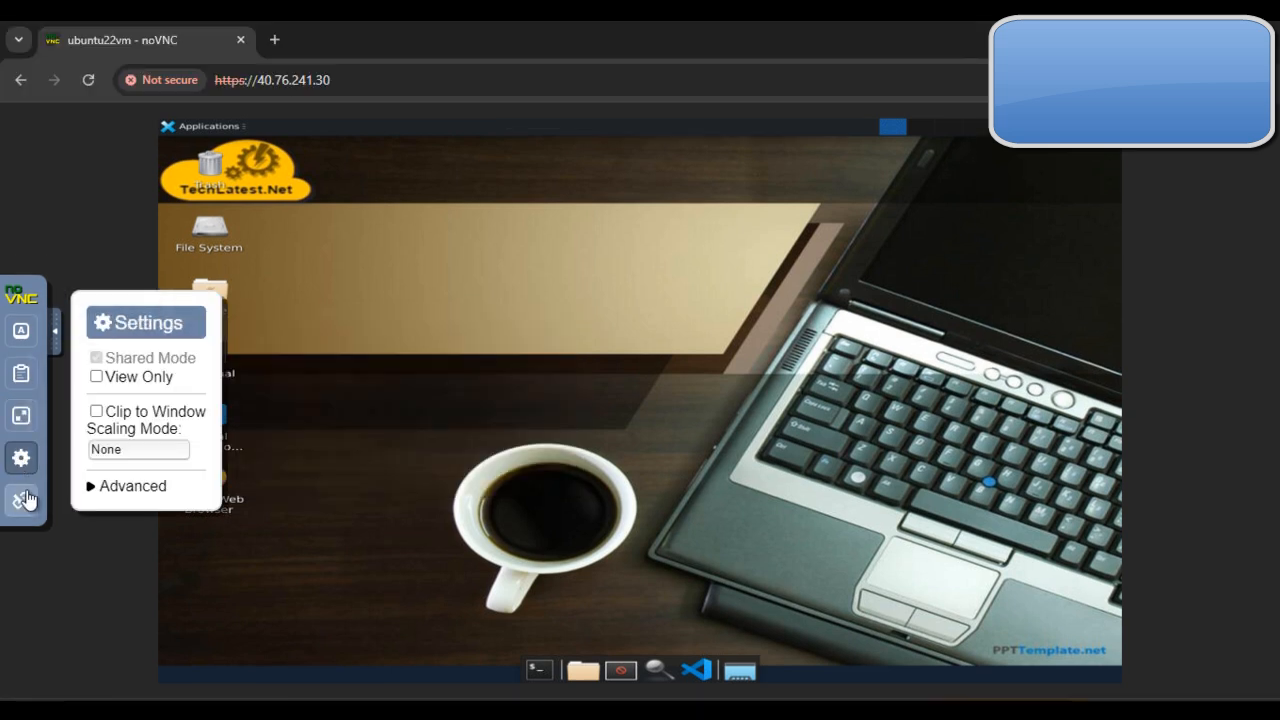
{"action": "left_click", "coordinate": [25, 490]}
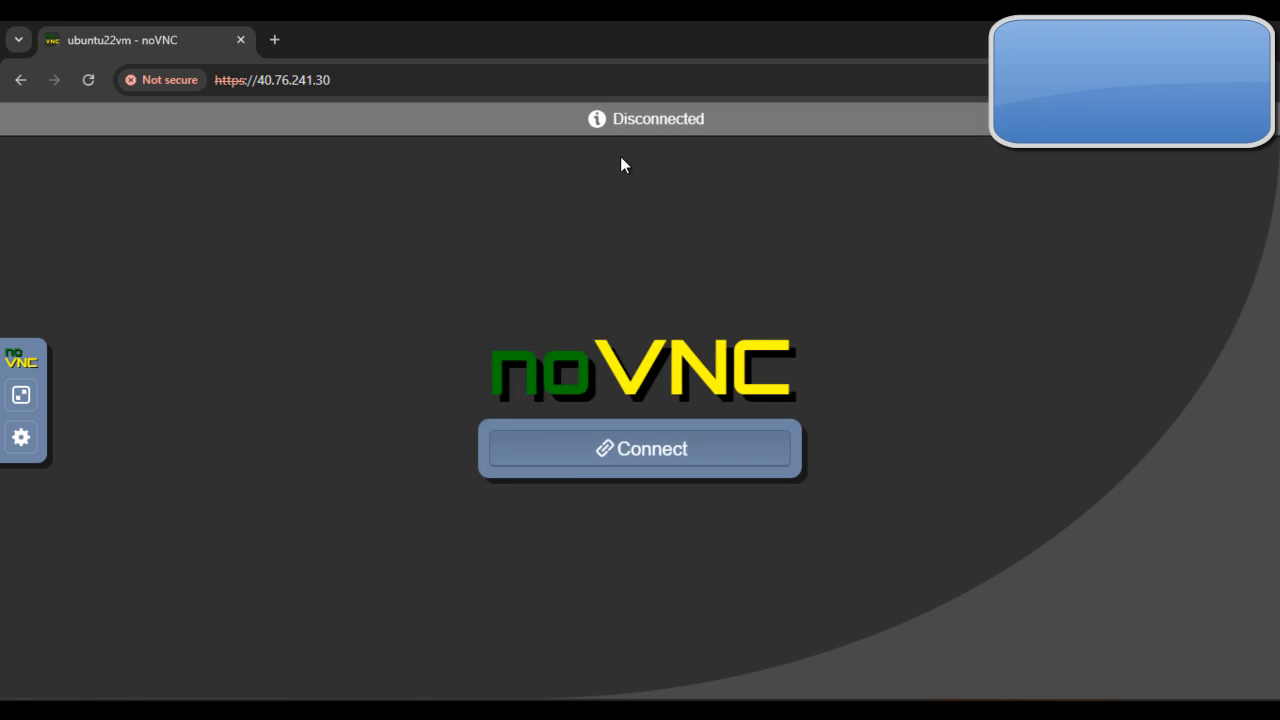